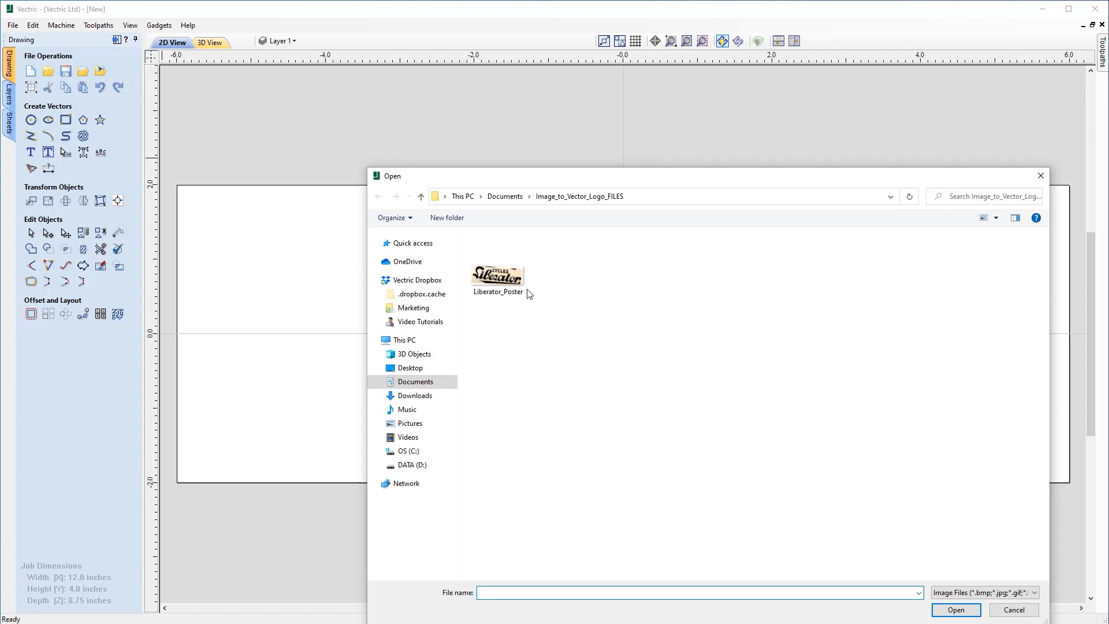
Import the Liberator_Poster image into the job and check the layer list
mouse_move(523, 290)
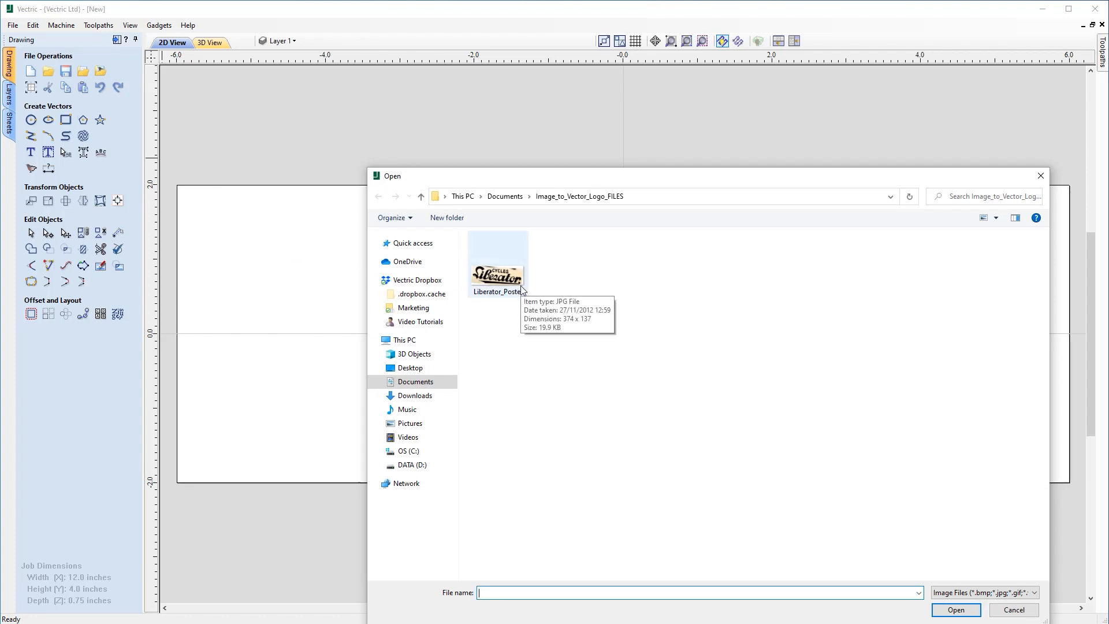
double_click(498, 276)
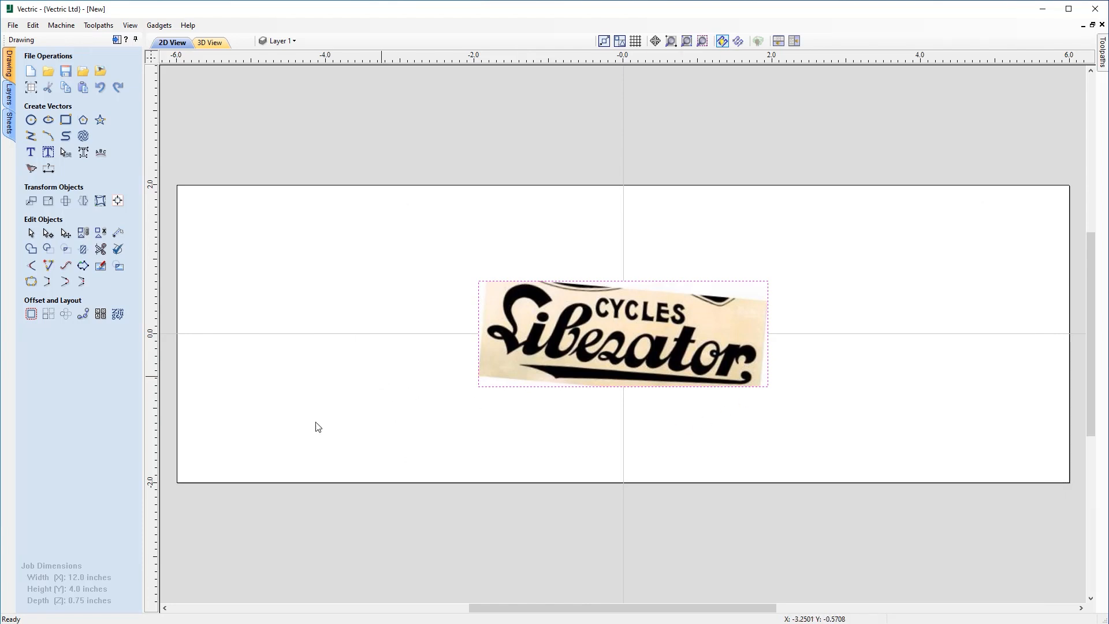
left_click(279, 41)
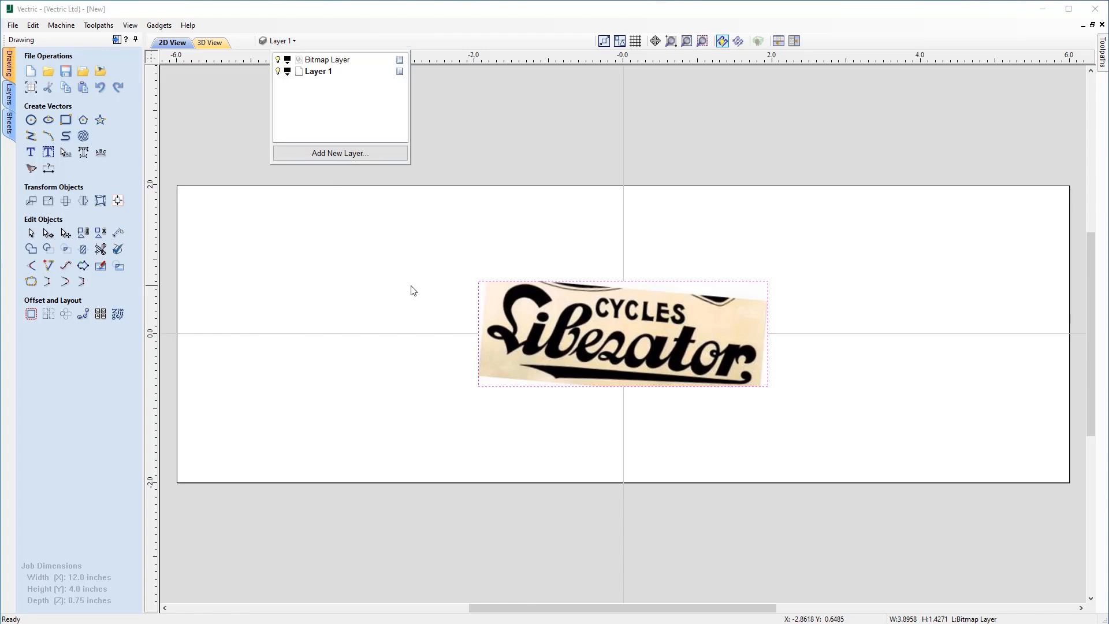
left_click(453, 385)
left_click(512, 385)
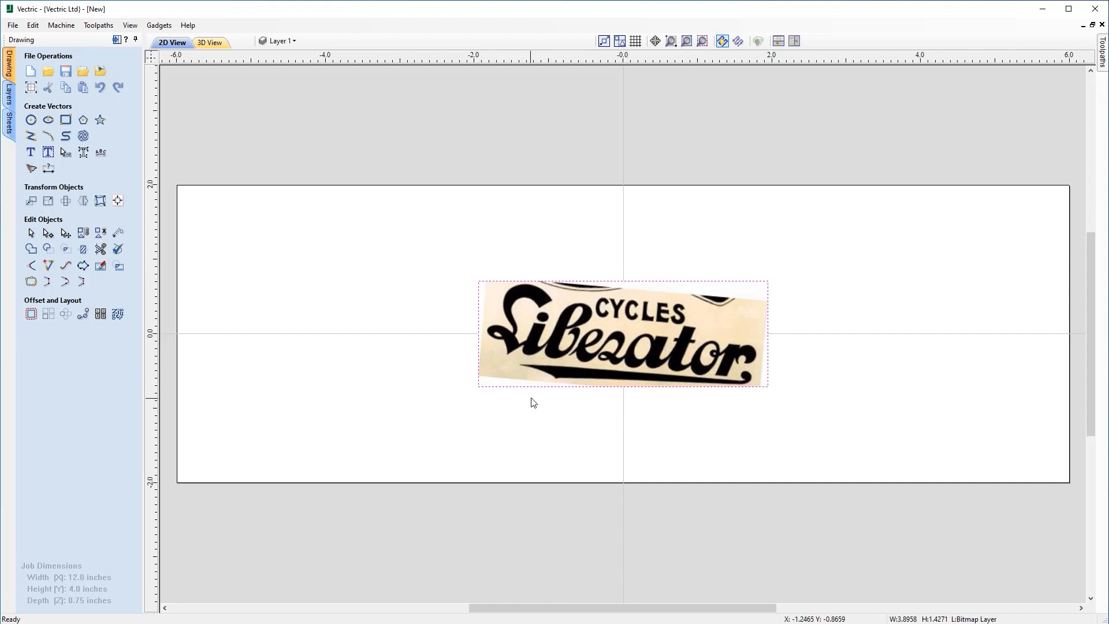
Try scaling the bitmap from a corner and about its centre and moving it off-centre, reversing each trial change
left_click(545, 376)
left_click_drag(474, 391, 519, 400)
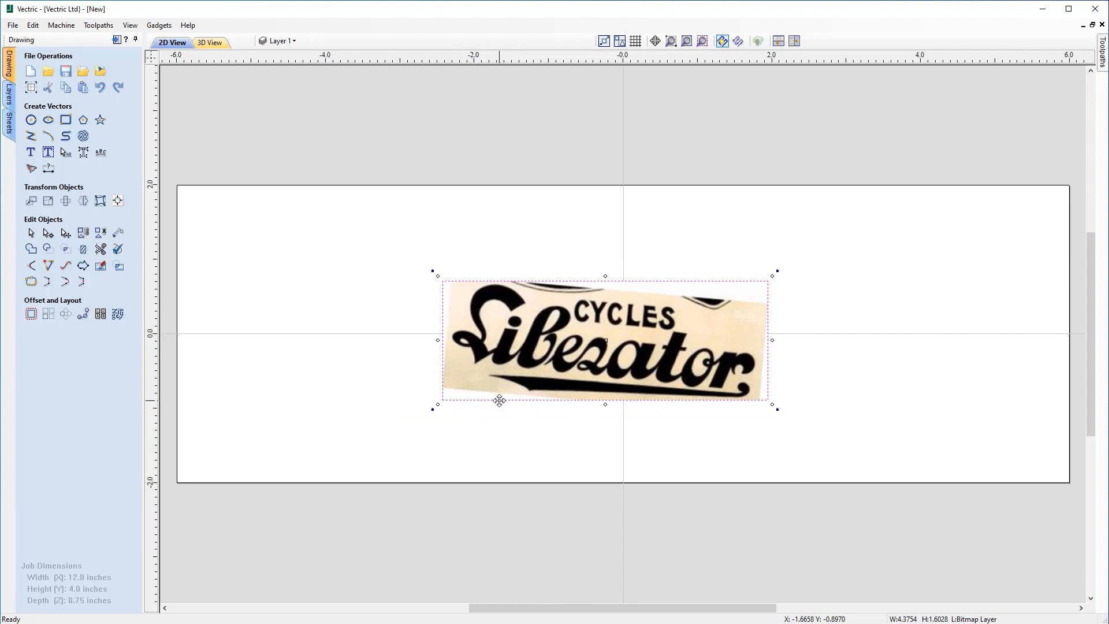
key("ctrl+z")
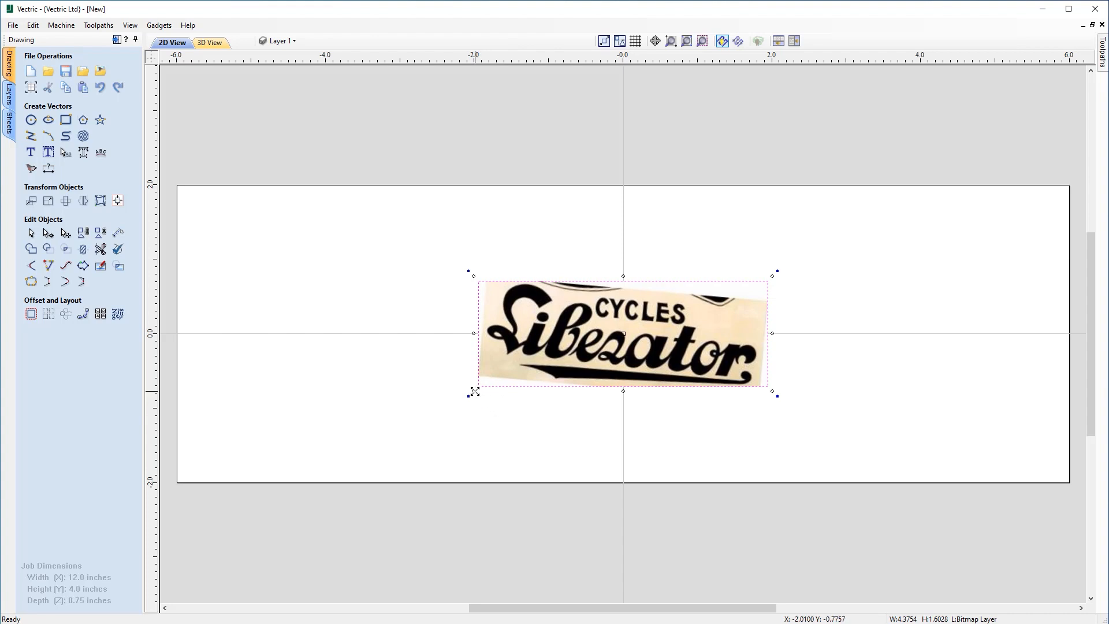
left_click_drag(475, 391, 527, 394)
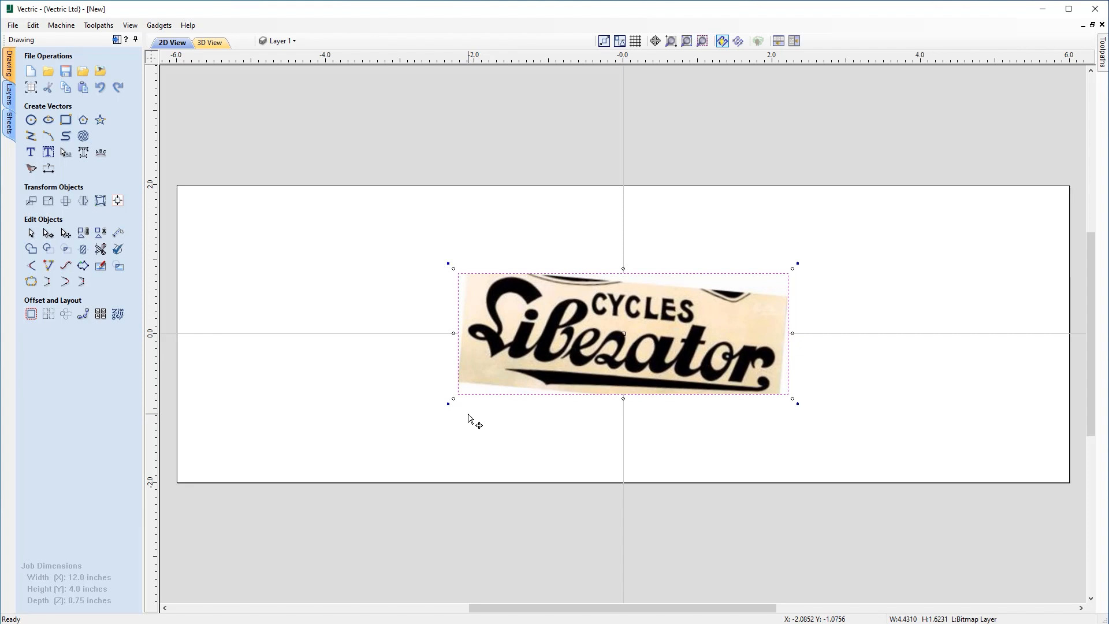
left_click_drag(473, 413, 470, 408)
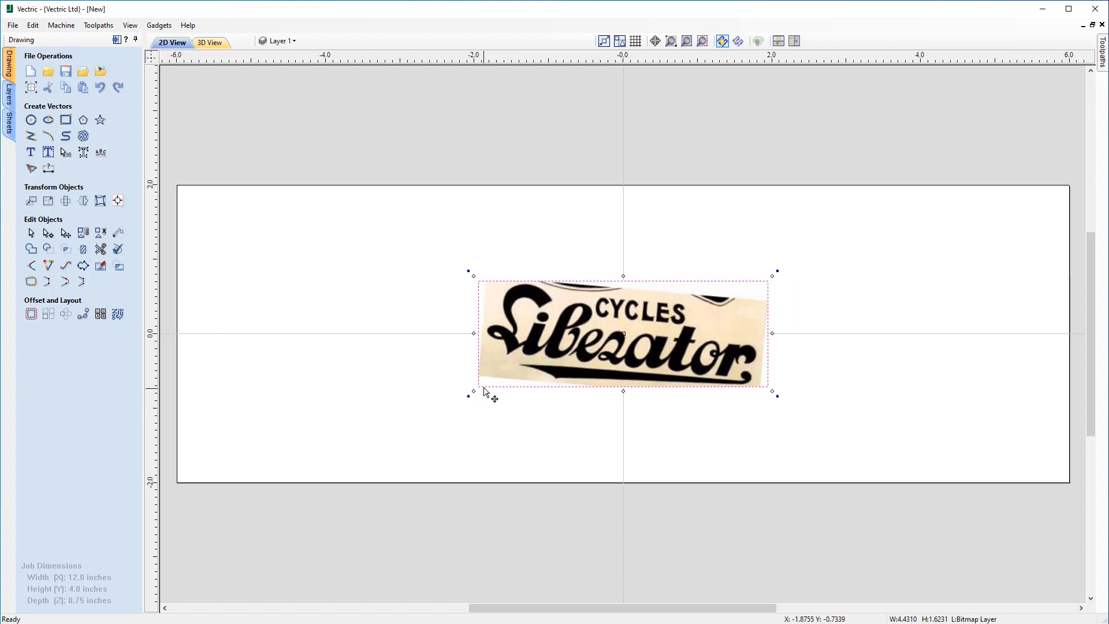
mouse_move(469, 270)
left_mouse_down()
mouse_move(483, 318)
mouse_move(475, 278)
mouse_move(498, 245)
mouse_move(479, 278)
left_mouse_up()
left_click_drag(641, 340, 559, 359)
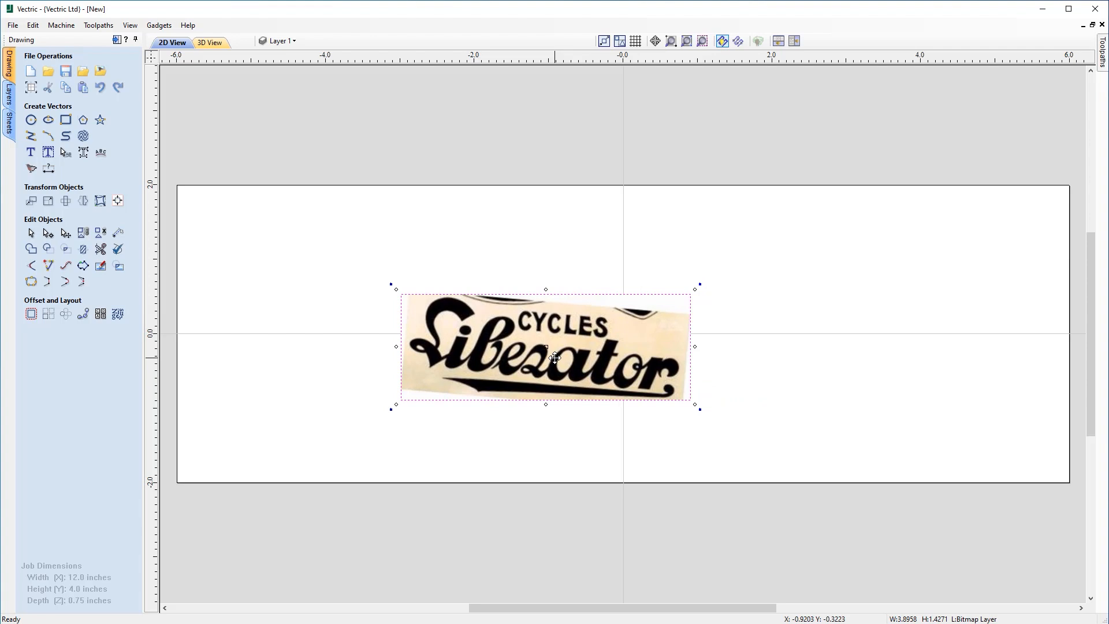
key("F9")
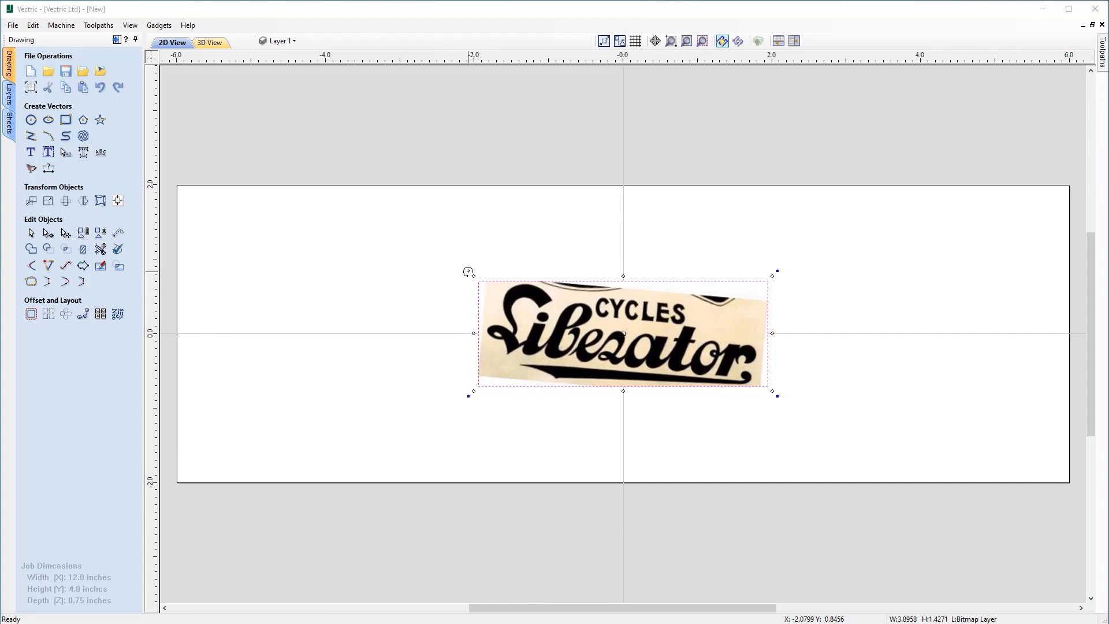
Rotate the bitmap counterclockwise until the lettering sits level, and bake its rotated bounds
left_click_drag(467, 271, 472, 288)
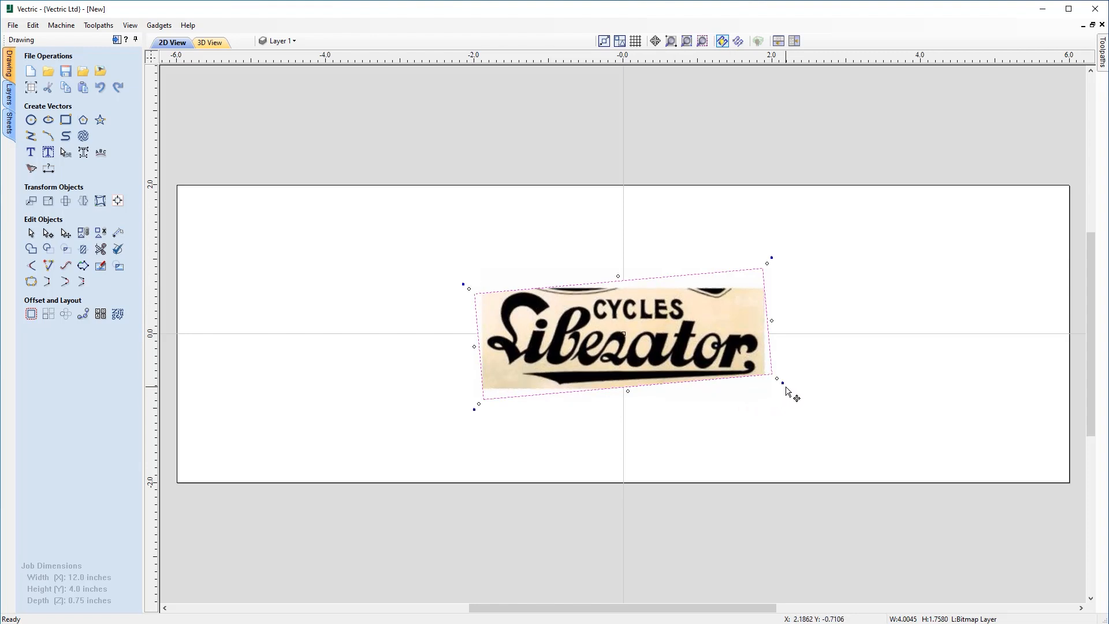
left_click_drag(783, 383, 783, 384)
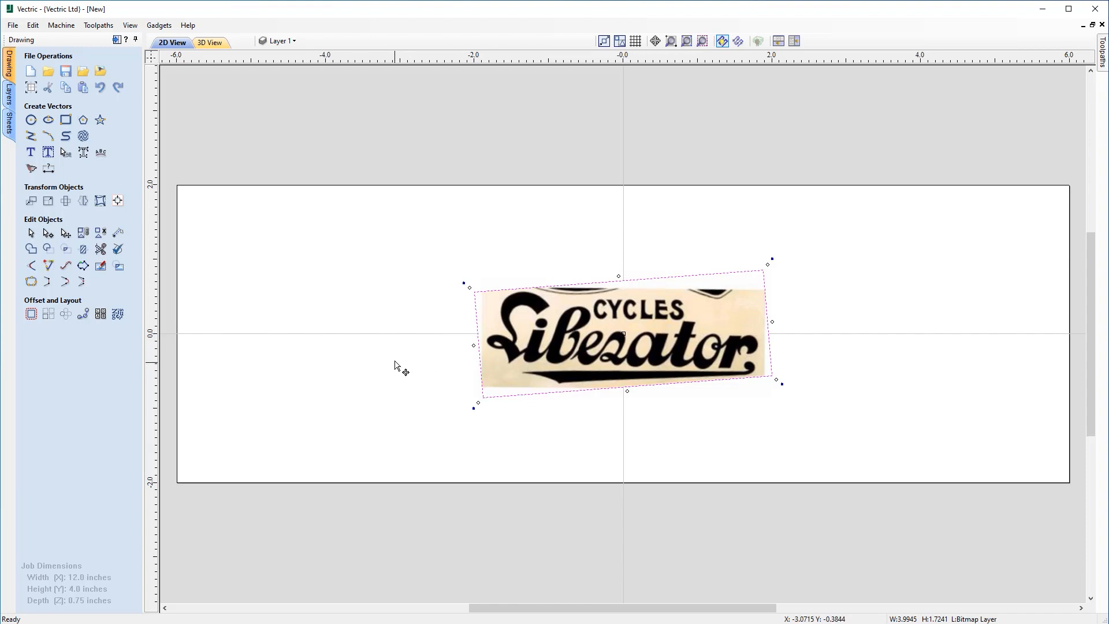
right_click(669, 357)
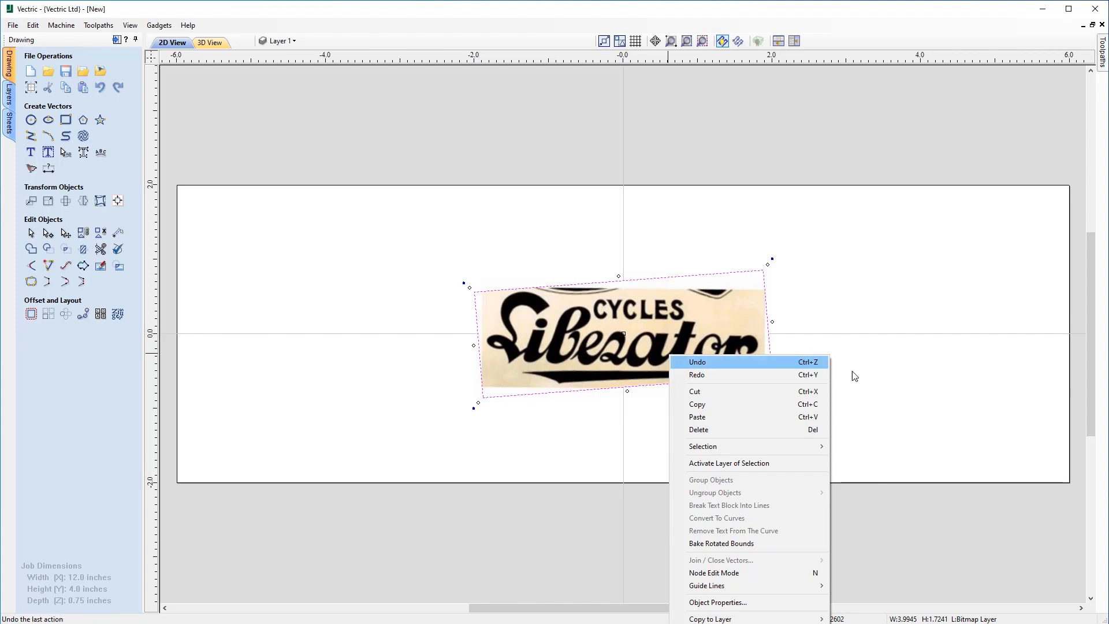
left_click(754, 543)
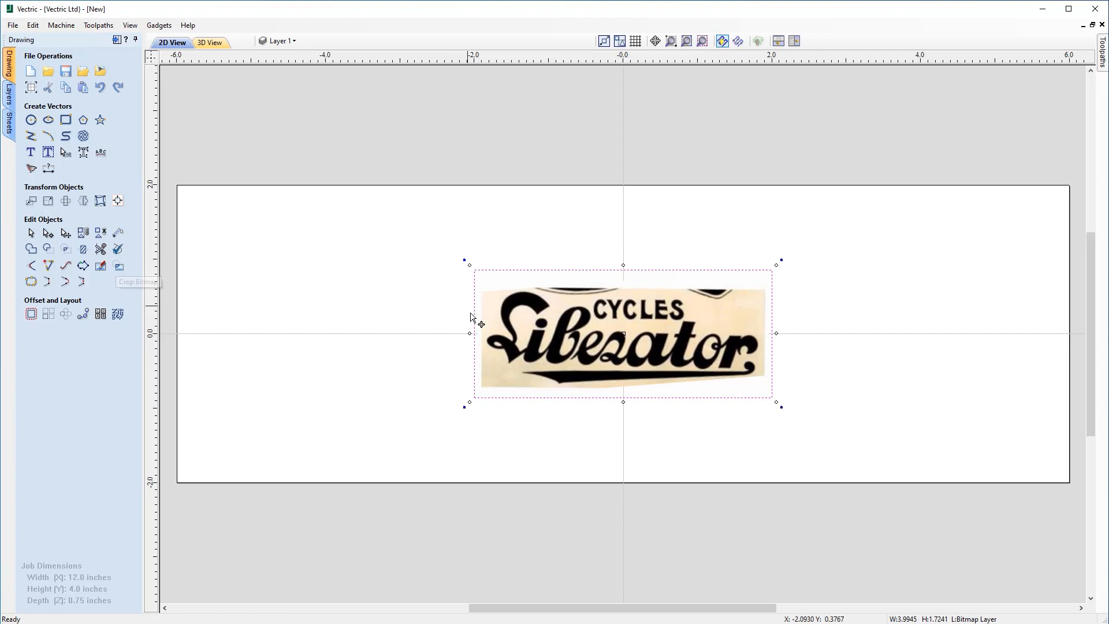
Draw a square-cornered rectangle about 3.8 by 1.4 inches around the lettering on the bitmap
left_click(64, 121)
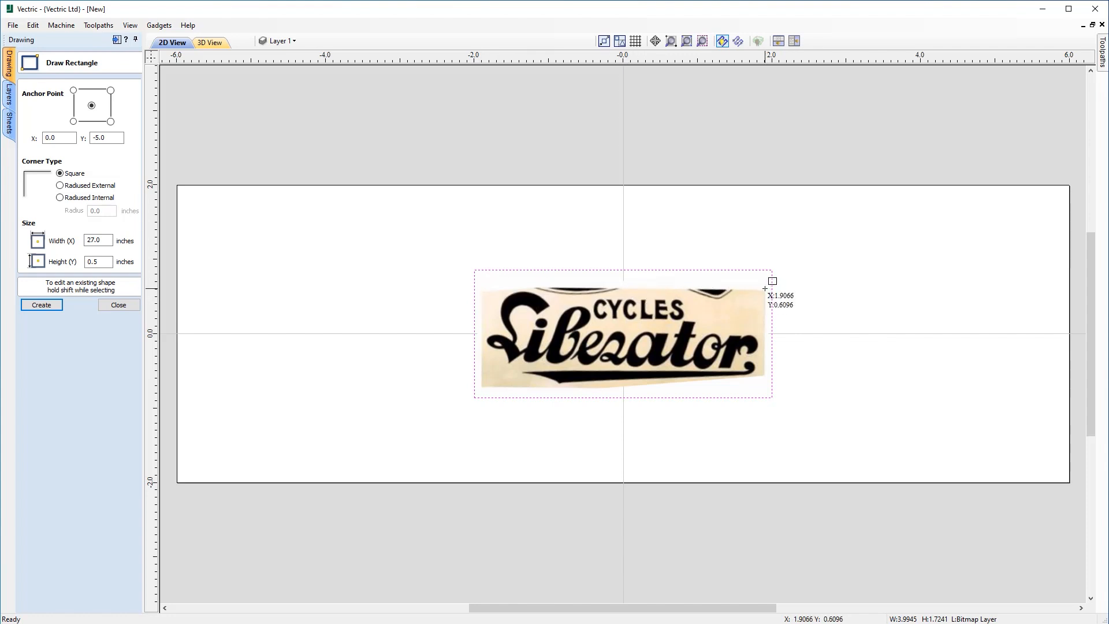
left_click_drag(764, 288, 483, 393)
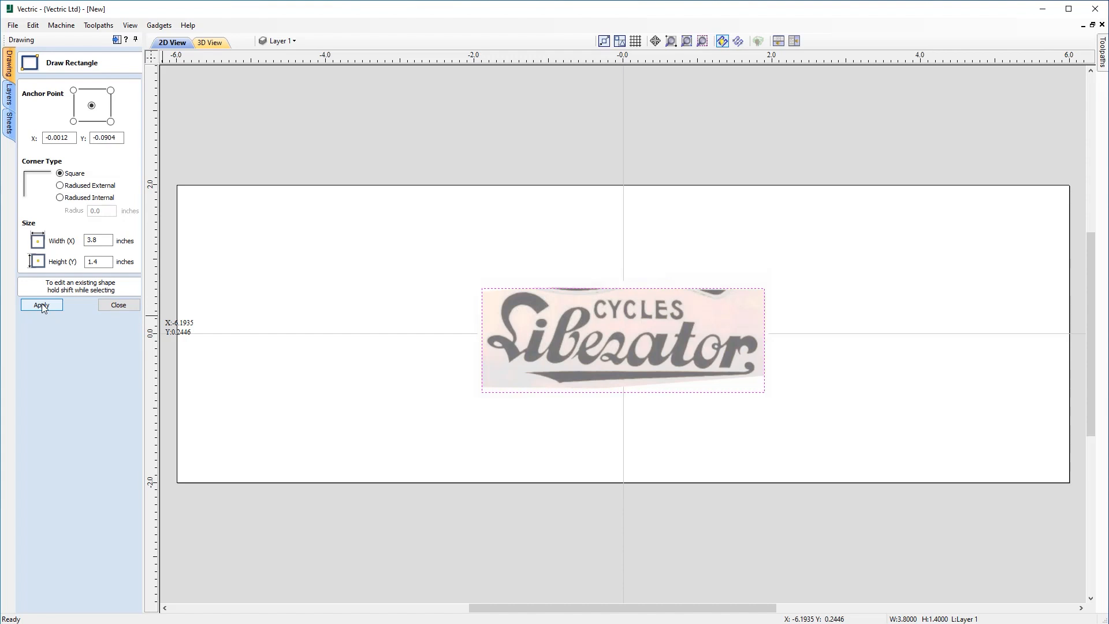
left_click(116, 305)
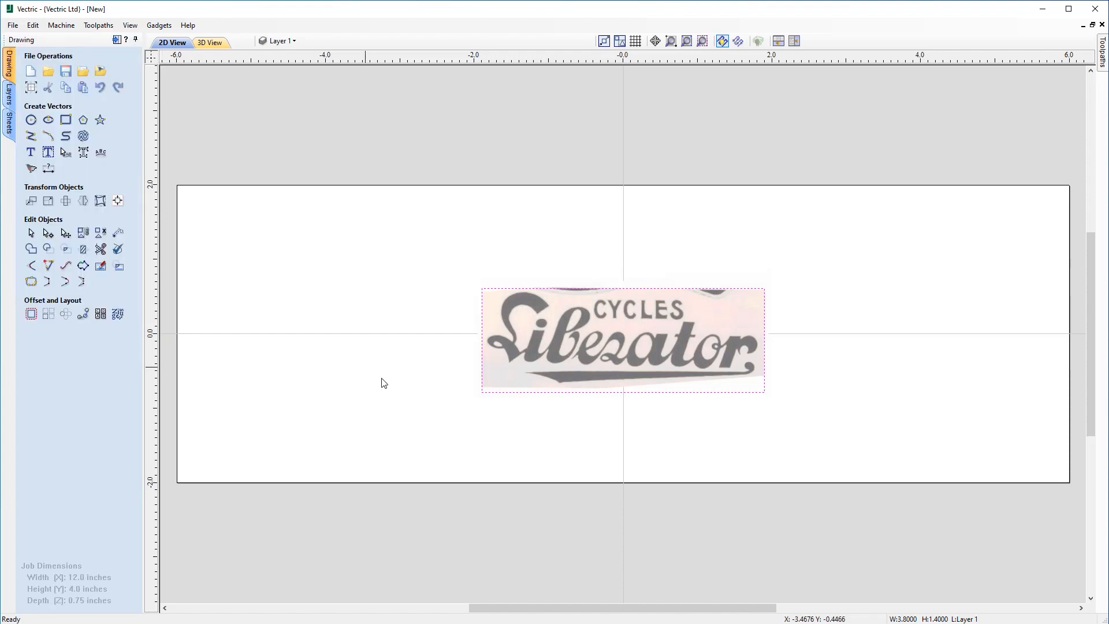
Select the rectangle together with the bitmap and crop the bitmap to the rectangle
left_click(554, 369)
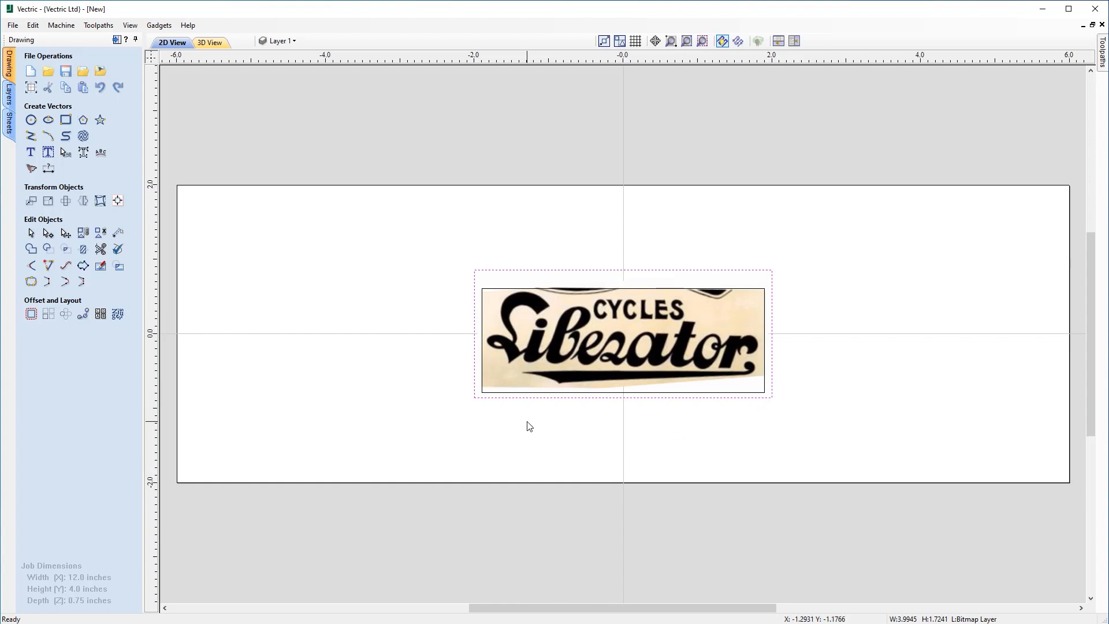
left_click(491, 430)
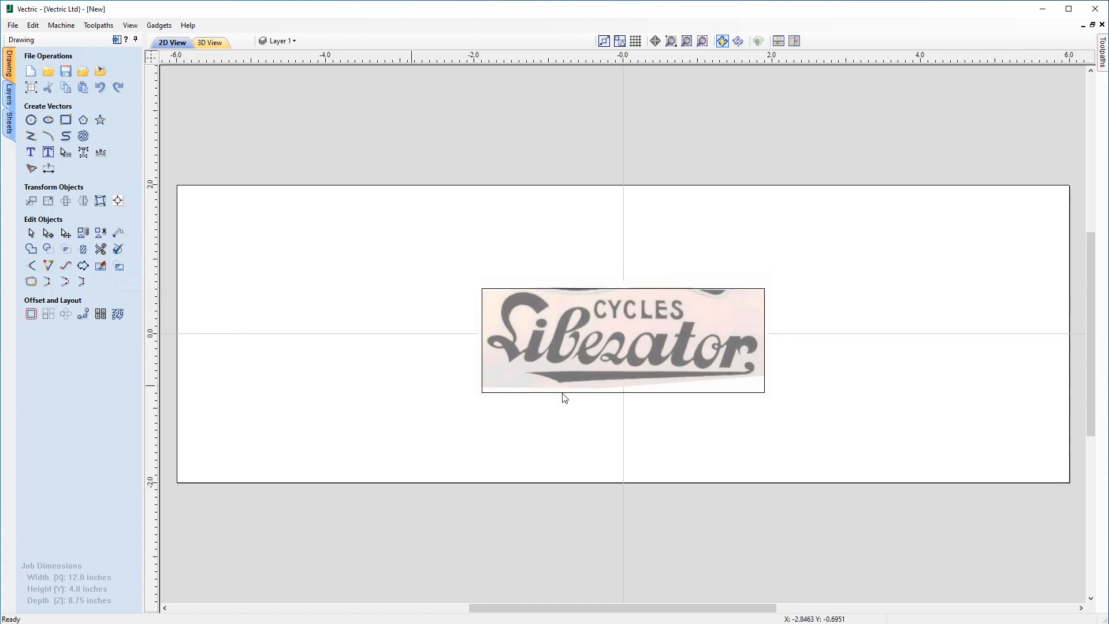
left_click(500, 394)
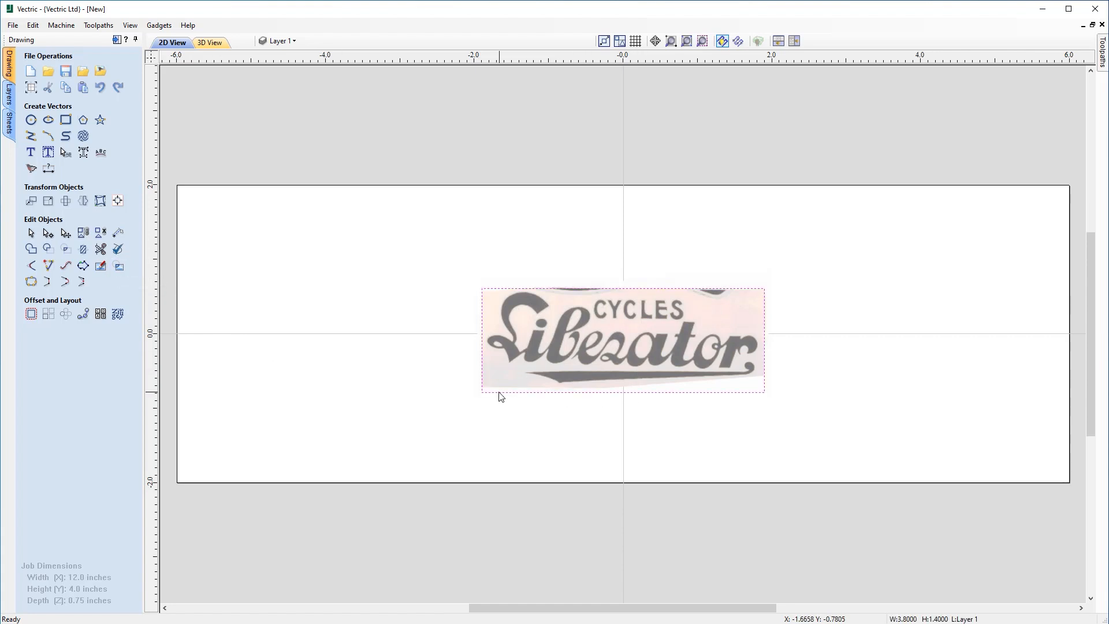
left_click(532, 365, "shift")
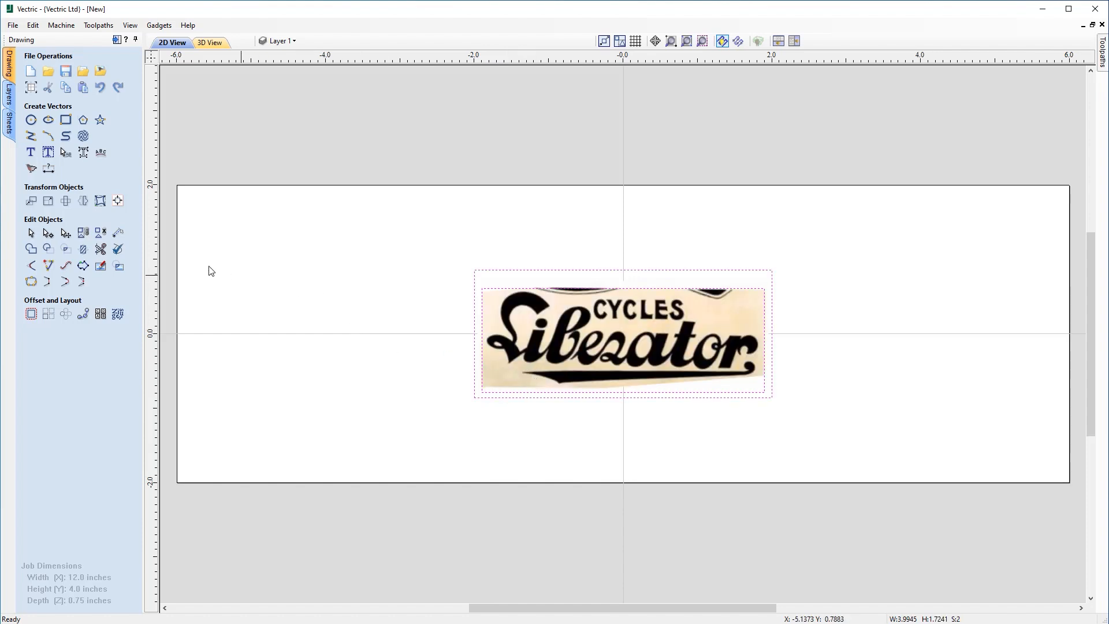
left_click(122, 270)
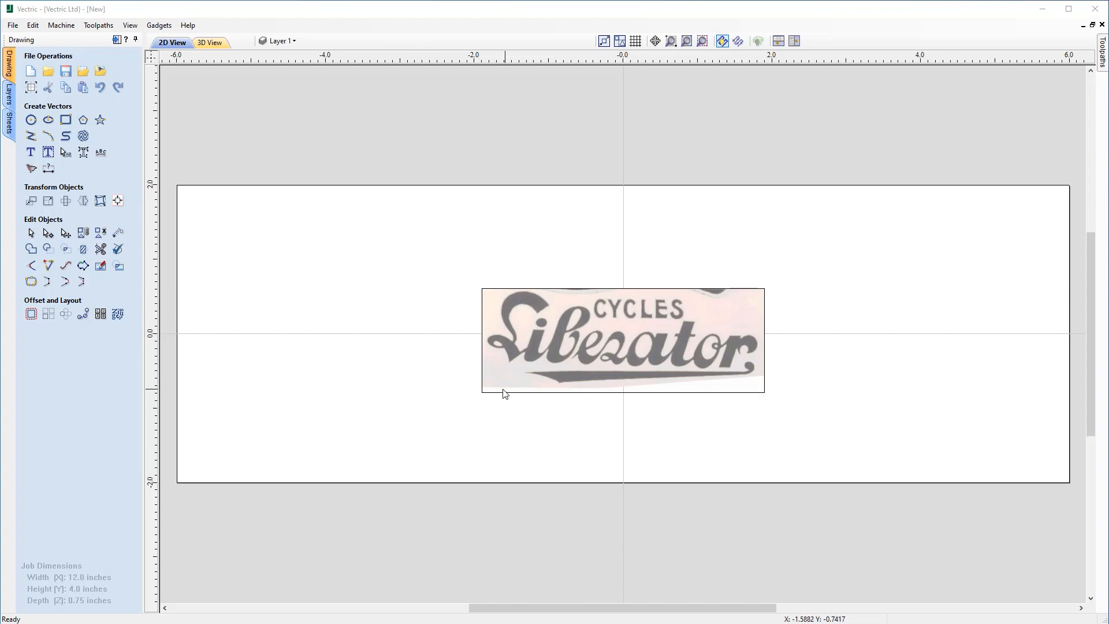
Raise the rectangle's lower edge to the artwork's bottom, making the rectangle about 1.32 inches high
left_click(627, 392)
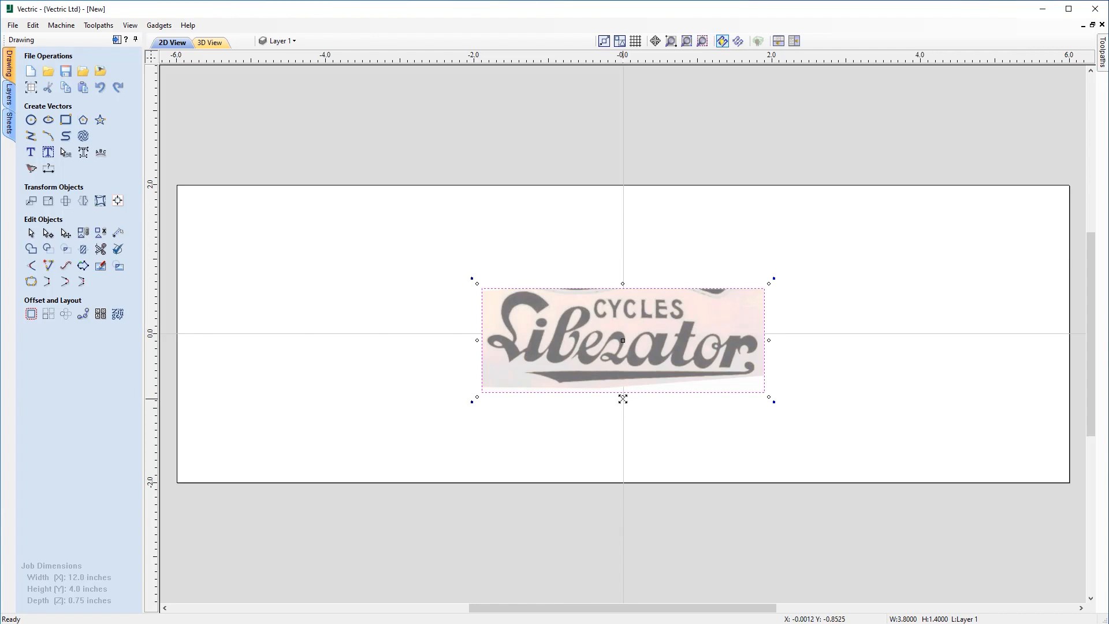
key("Escape")
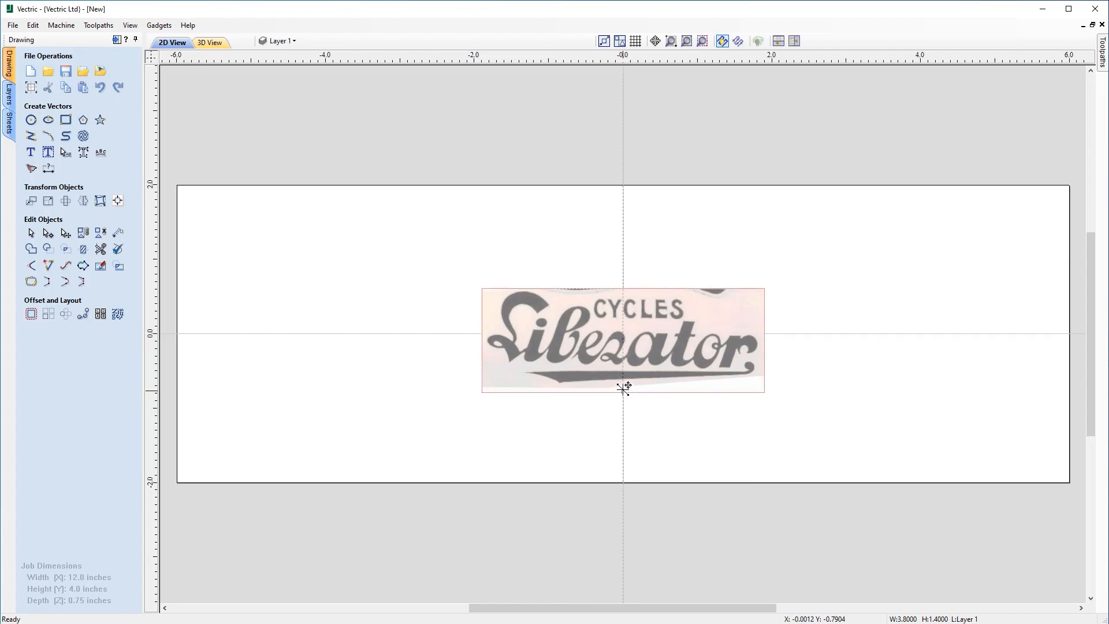
left_click_drag(623, 387, 623, 385)
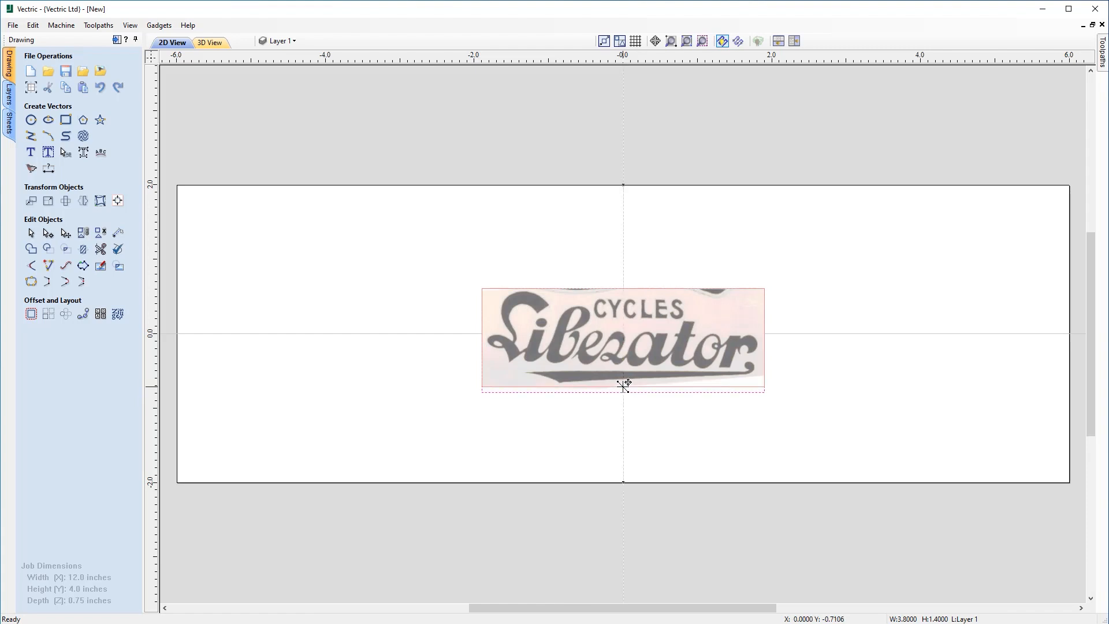
left_click_drag(624, 384, 622, 386)
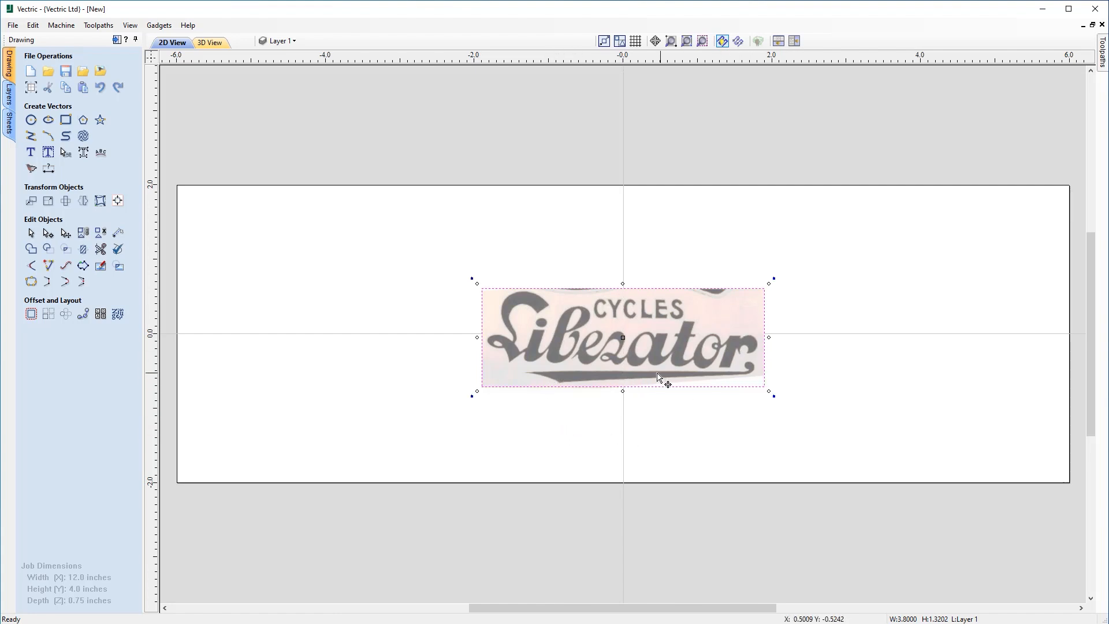
Crop the bitmap again to the shortened rectangle and delete the rectangle
key("ctrl+z")
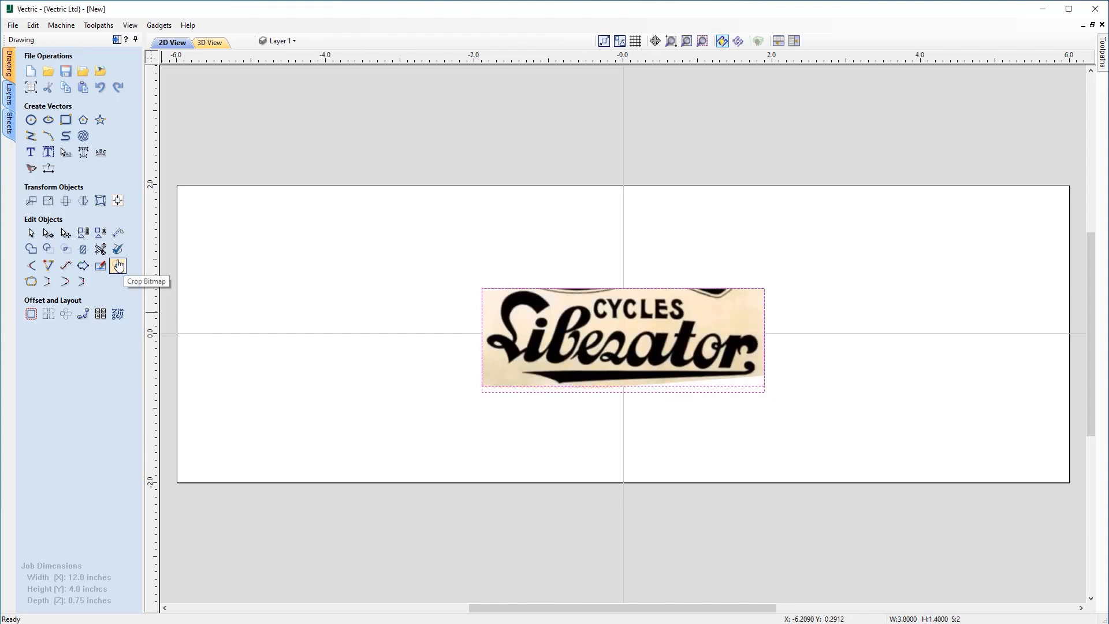
left_click(117, 265)
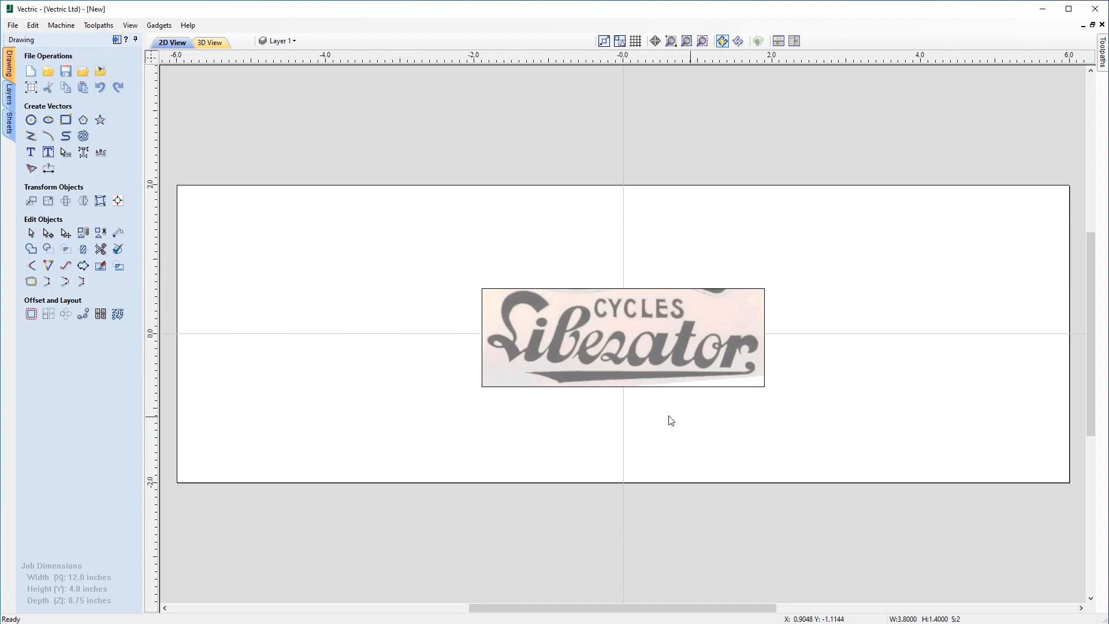
left_click(615, 390)
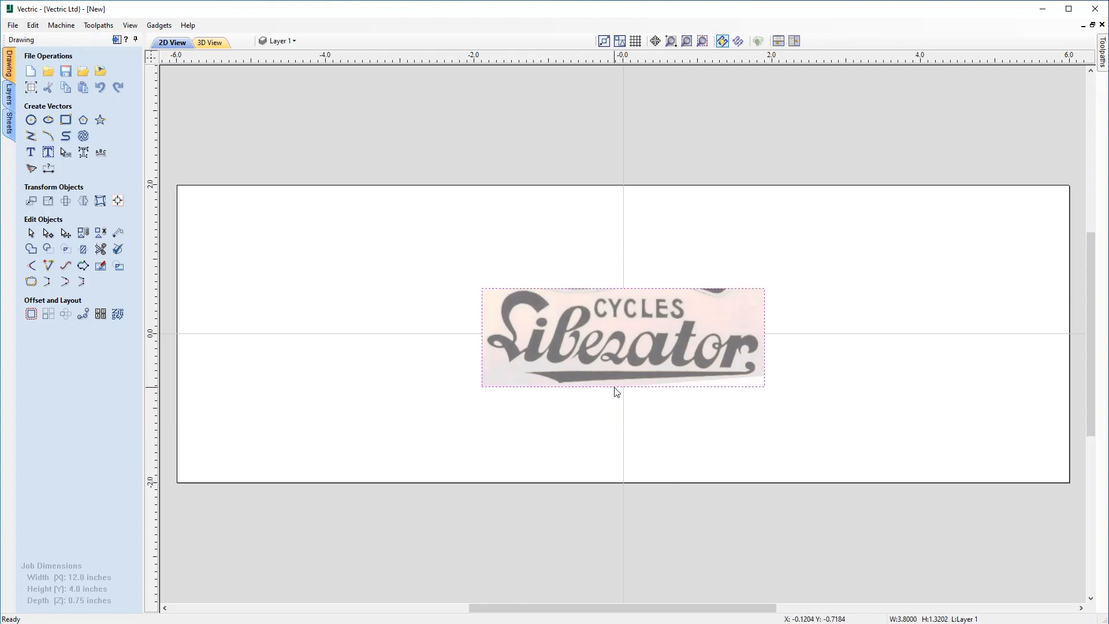
left_click(599, 425)
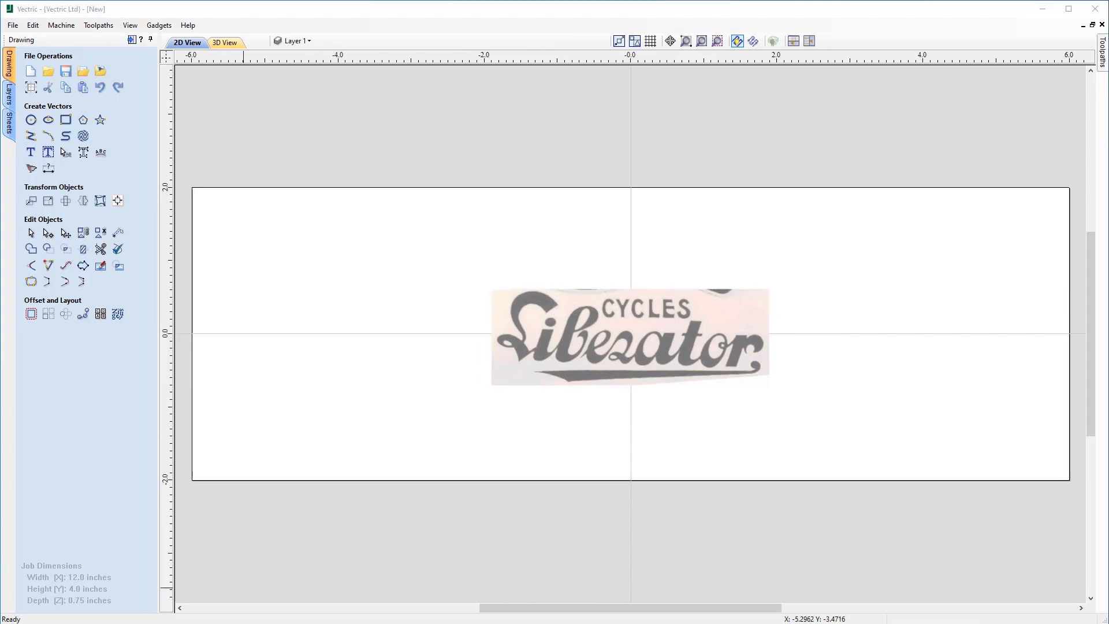
Scale the cropped bitmap about its centre to 11 inches wide with the X and Y proportions linked
left_click(622, 323)
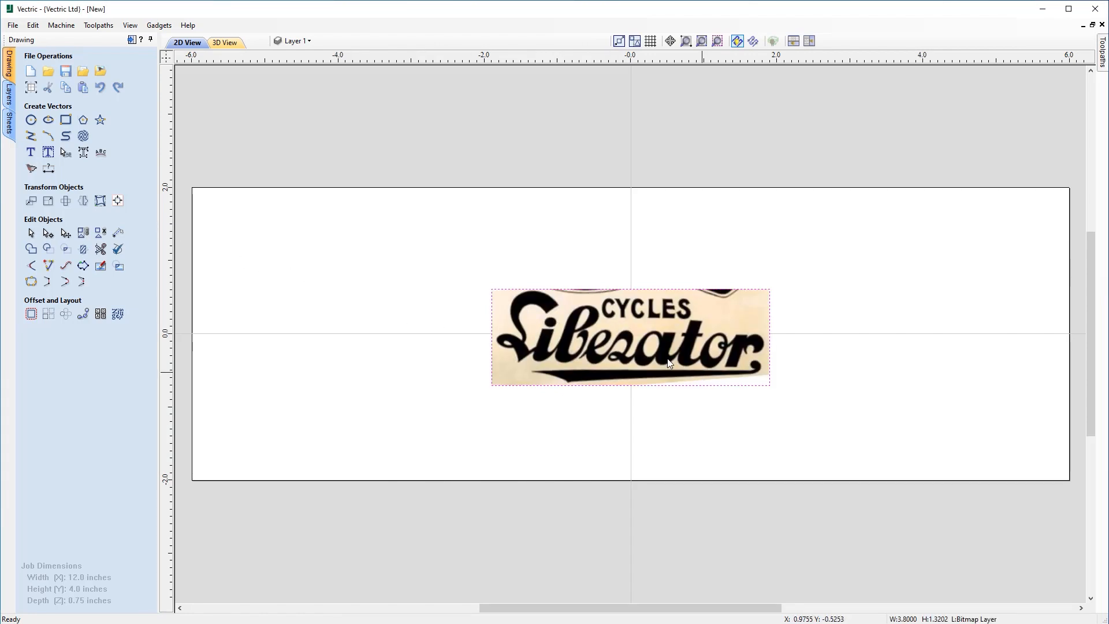
left_click(55, 203)
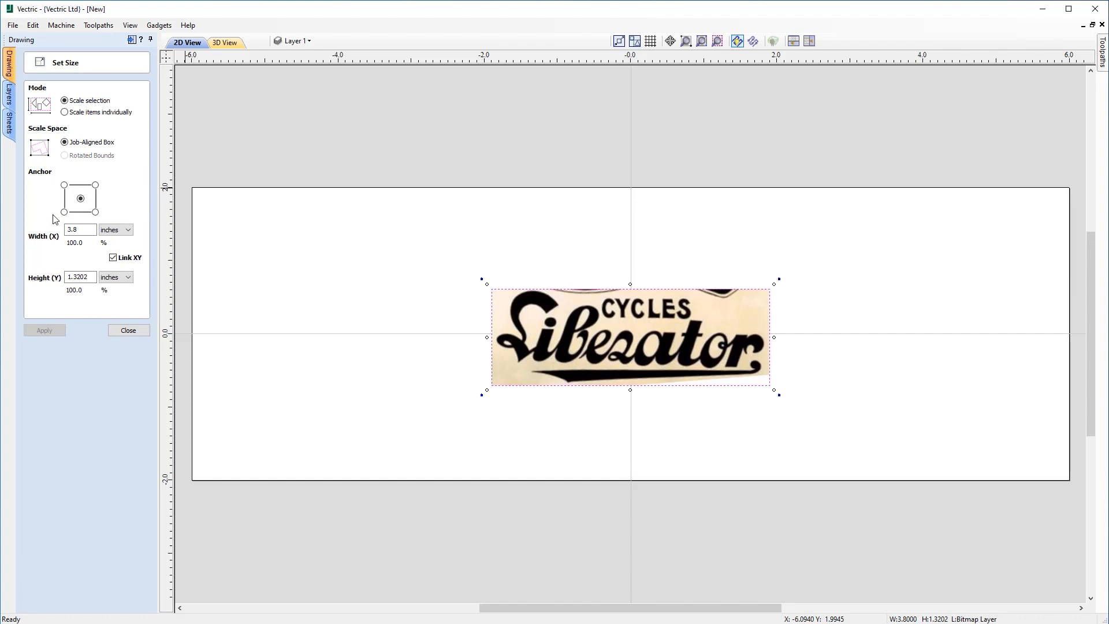
double_click(74, 229)
type("11")
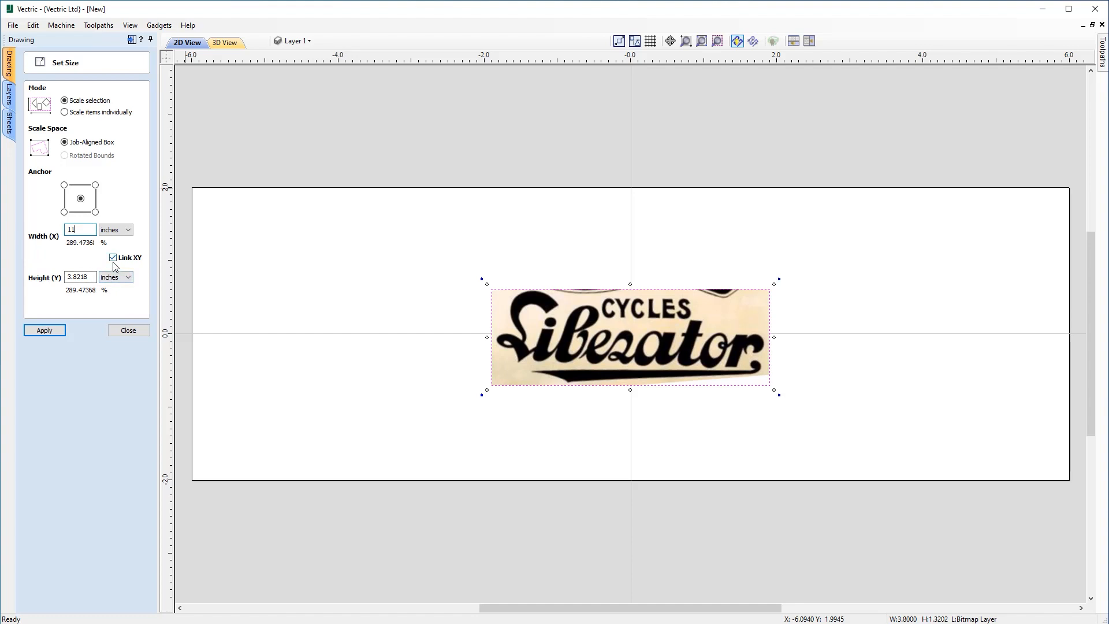
left_click(44, 330)
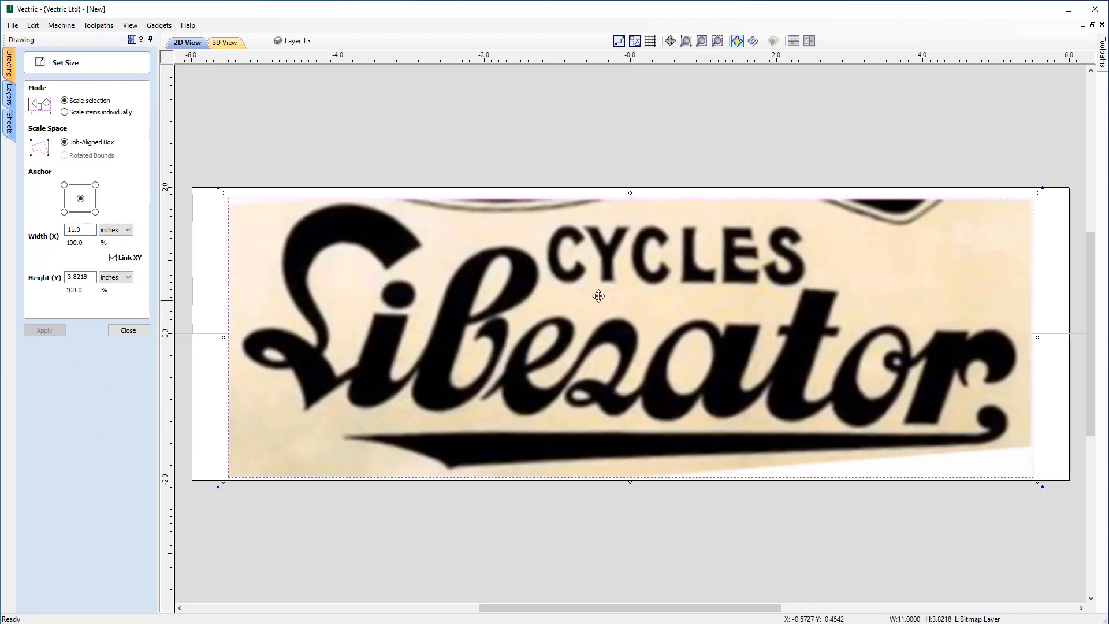
left_click(128, 330)
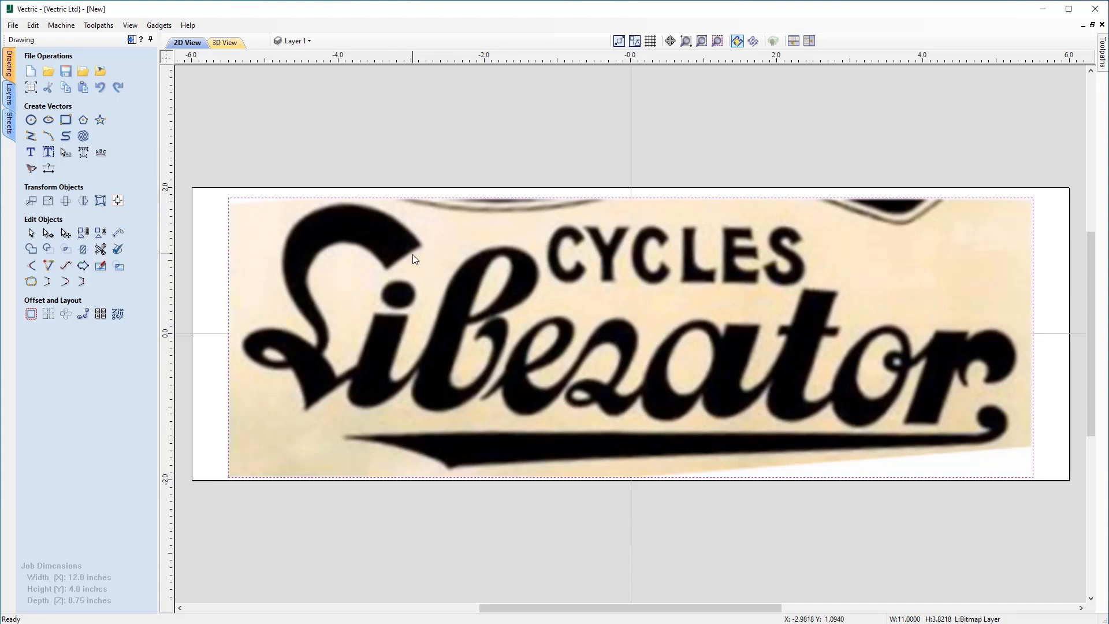
Nudge the bitmap slightly upward within the job area and start the Trace Bitmap tool on it
key("Up")
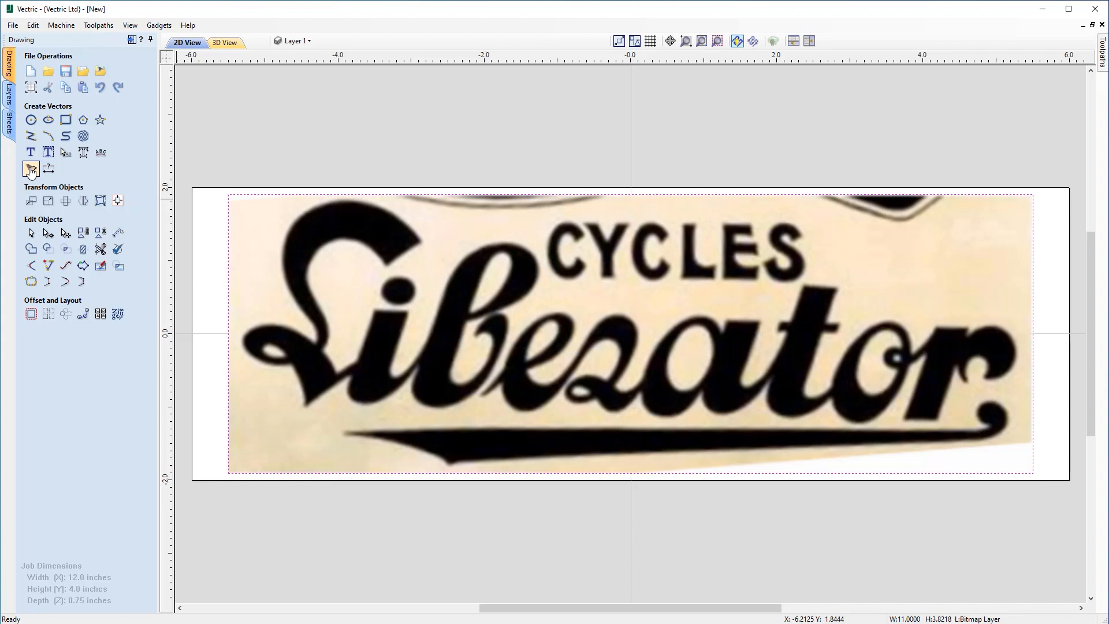
left_click(31, 169)
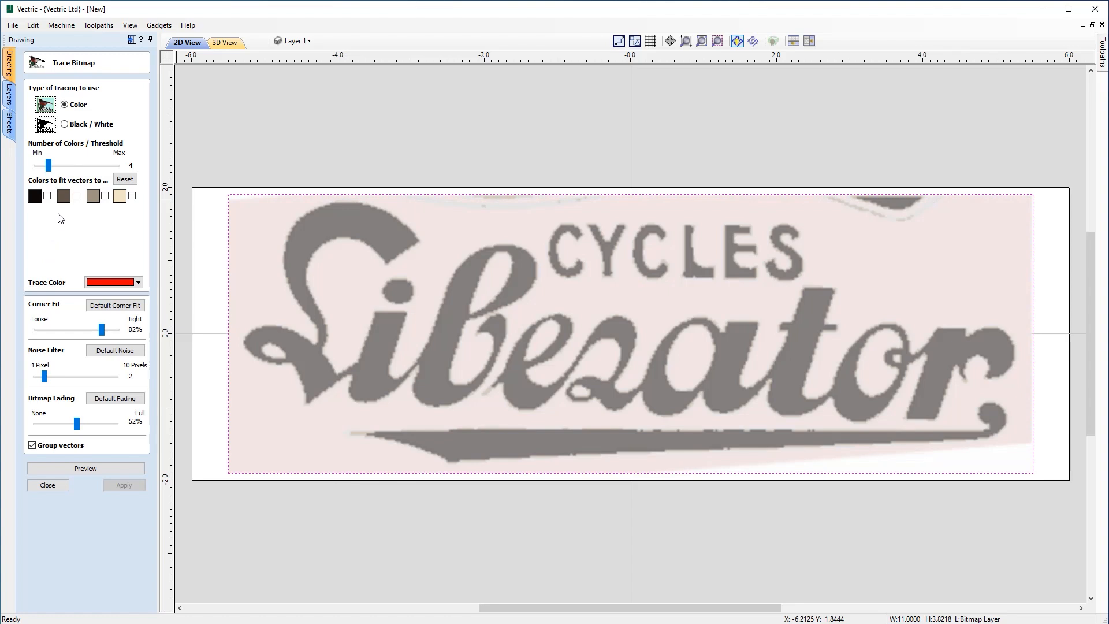
Try black-and-white tracing of the logo with threshold values of 0.81, 0.72 and 0.25
left_click(70, 127)
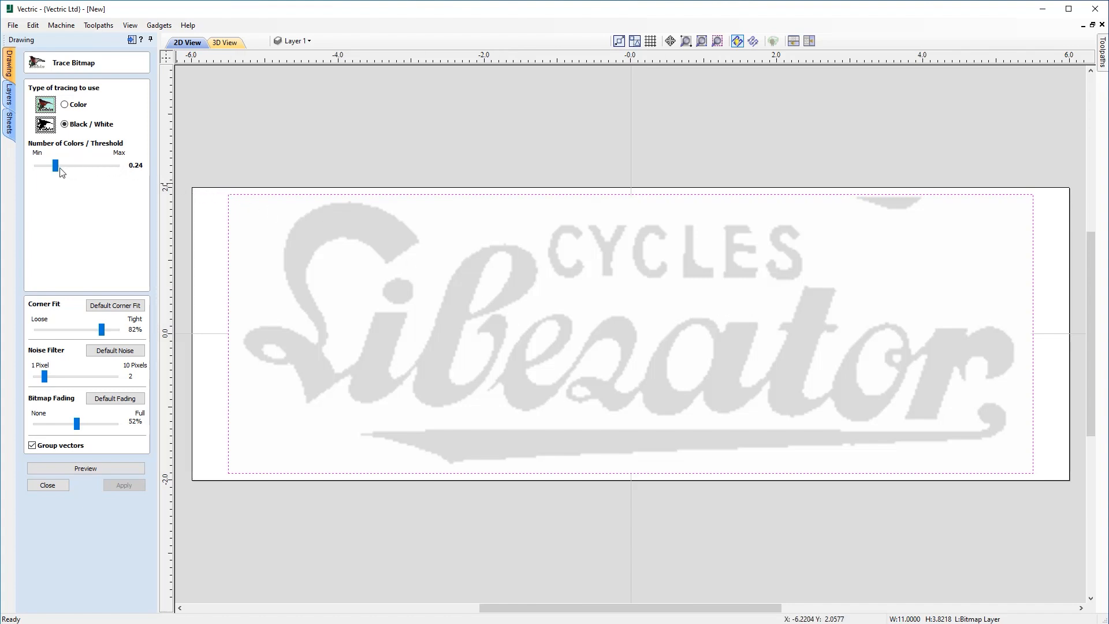
left_click_drag(54, 170, 57, 171)
left_click_drag(58, 167, 104, 168)
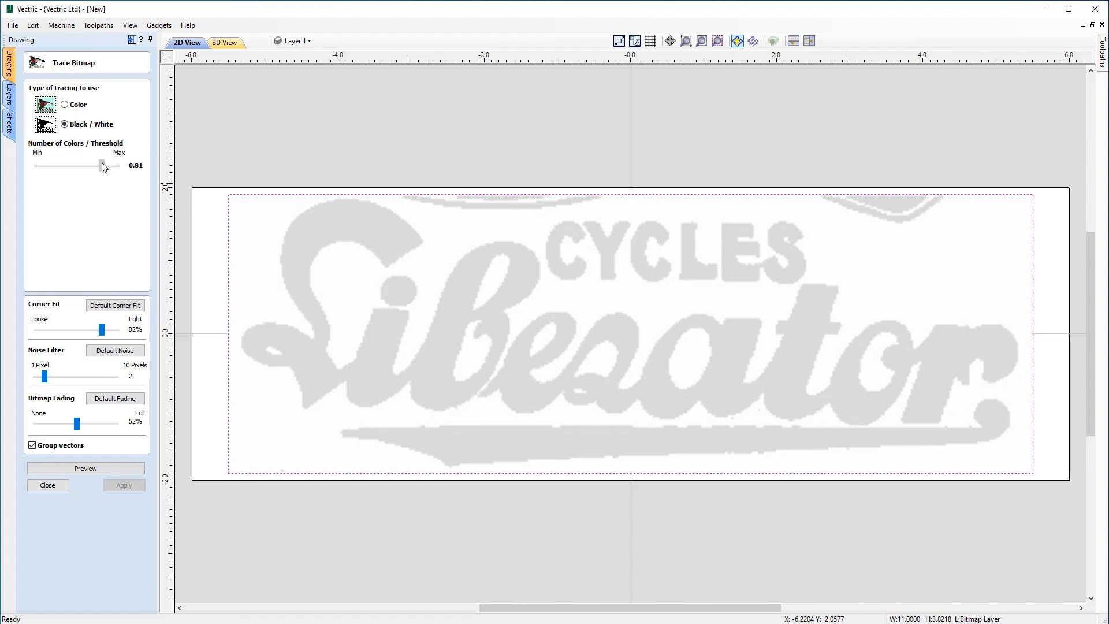
left_click_drag(102, 164, 94, 165)
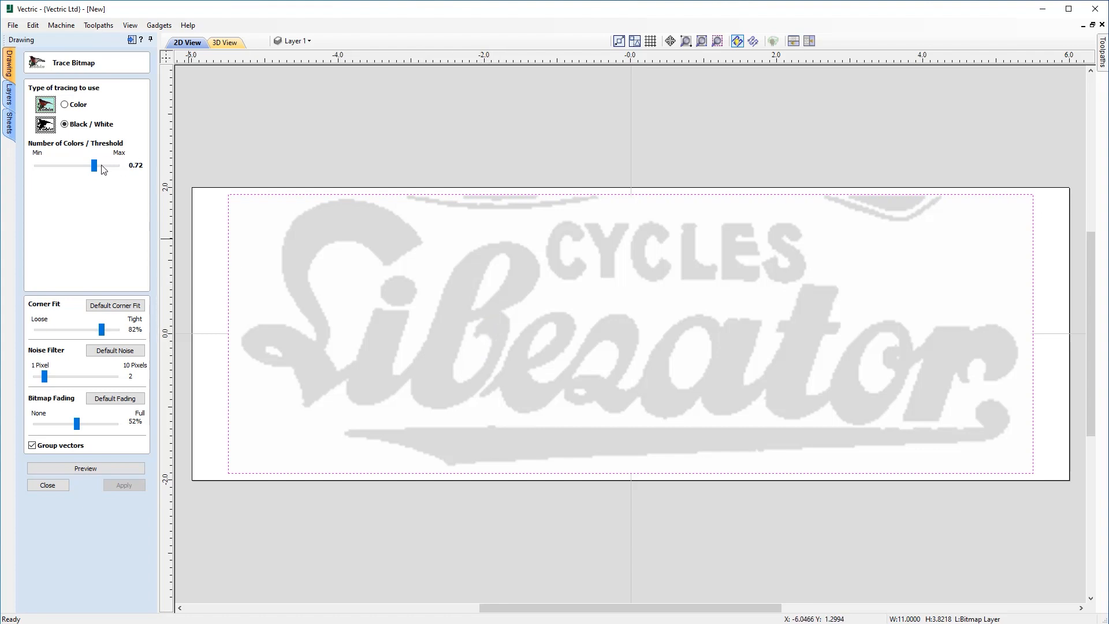
left_click_drag(95, 168, 57, 166)
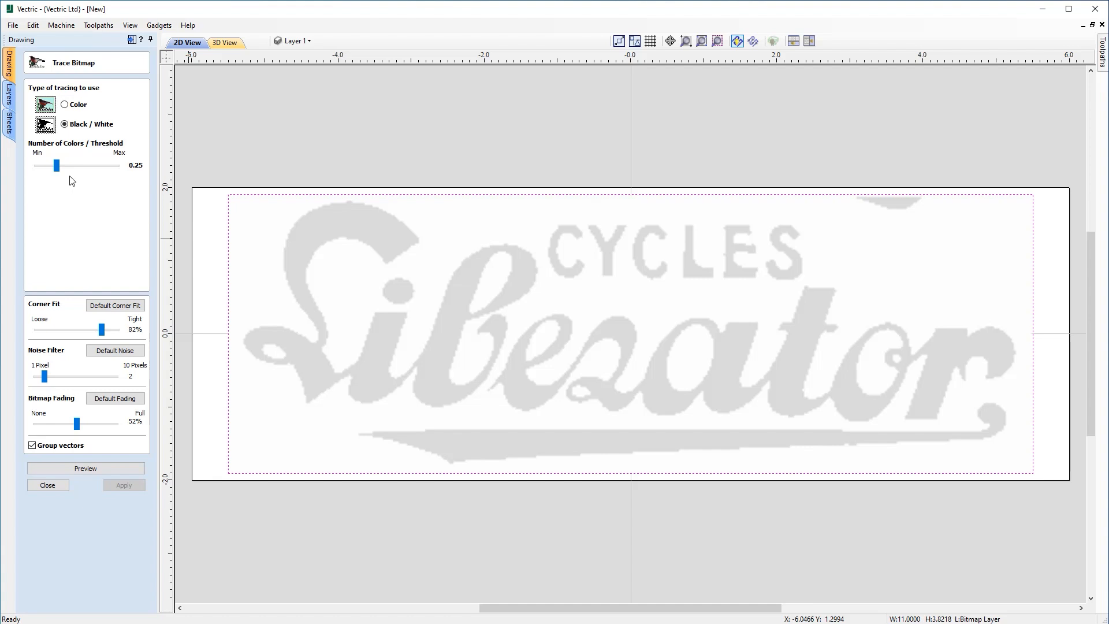
Return to color tracing, try 15 colors, and set the number of colors back to 4
left_click(66, 111)
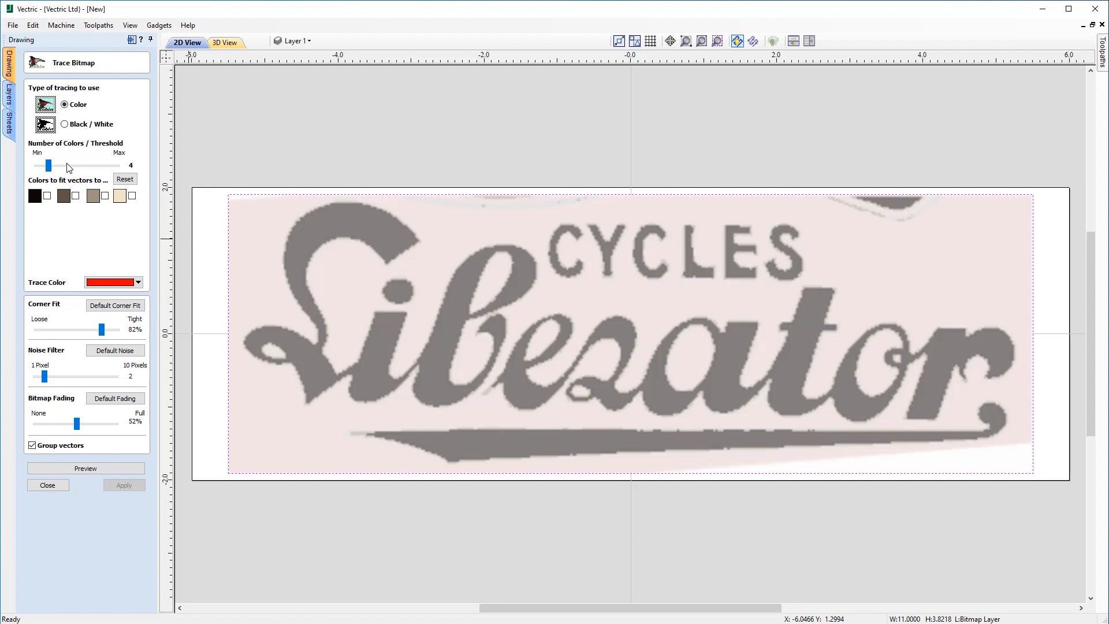
left_click_drag(57, 169, 117, 168)
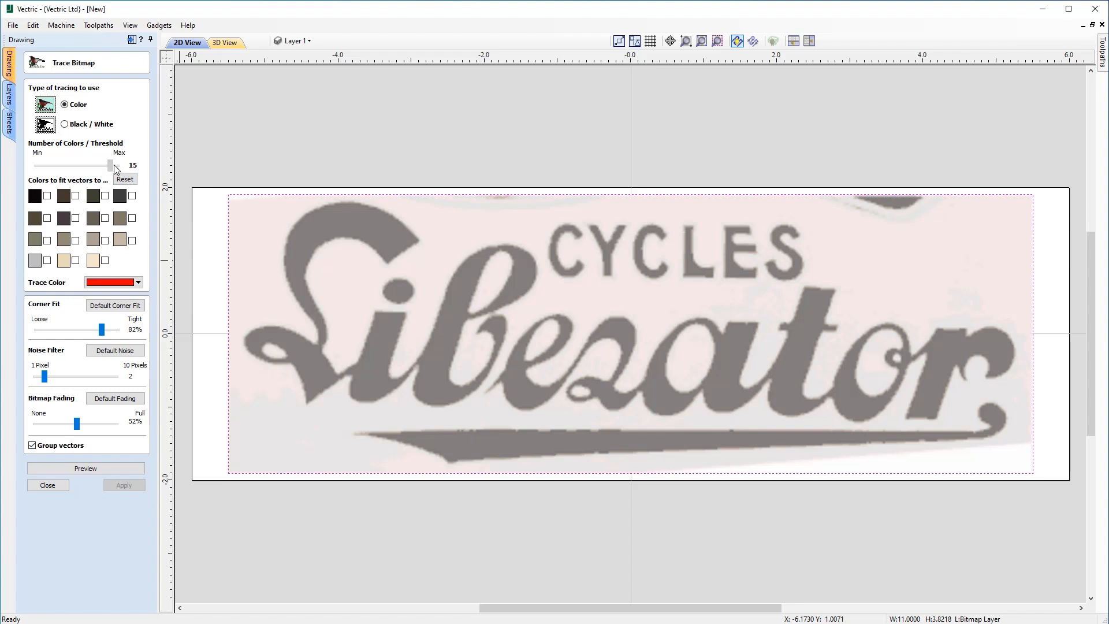
left_click_drag(112, 165, 52, 169)
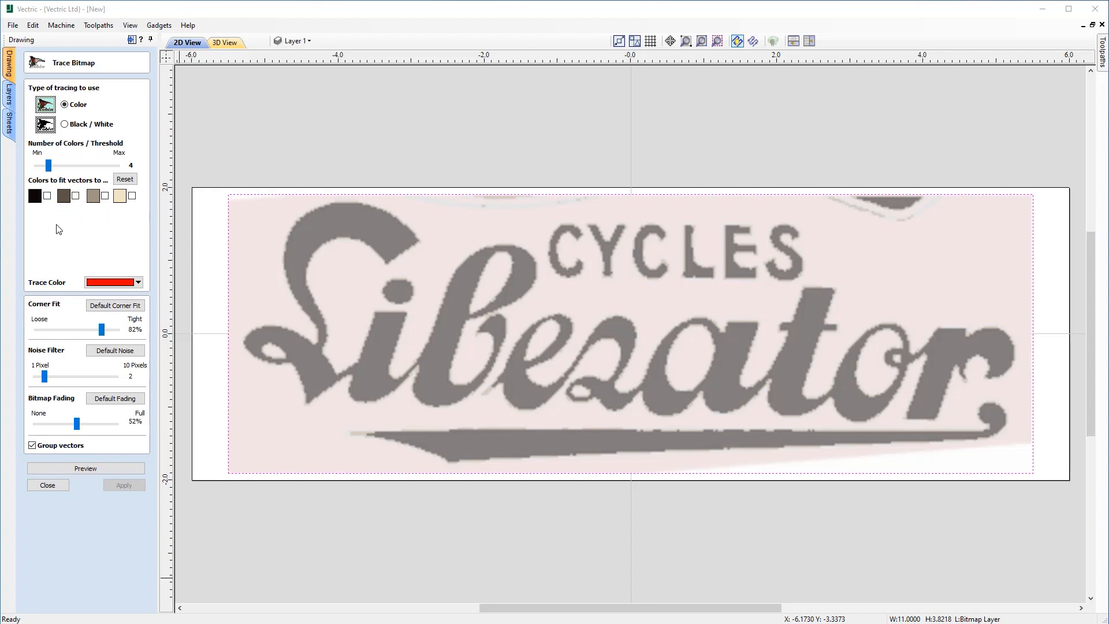
Try different combinations of the reduced colors and leave only black and dark brown chosen for vector fitting
left_click(47, 196)
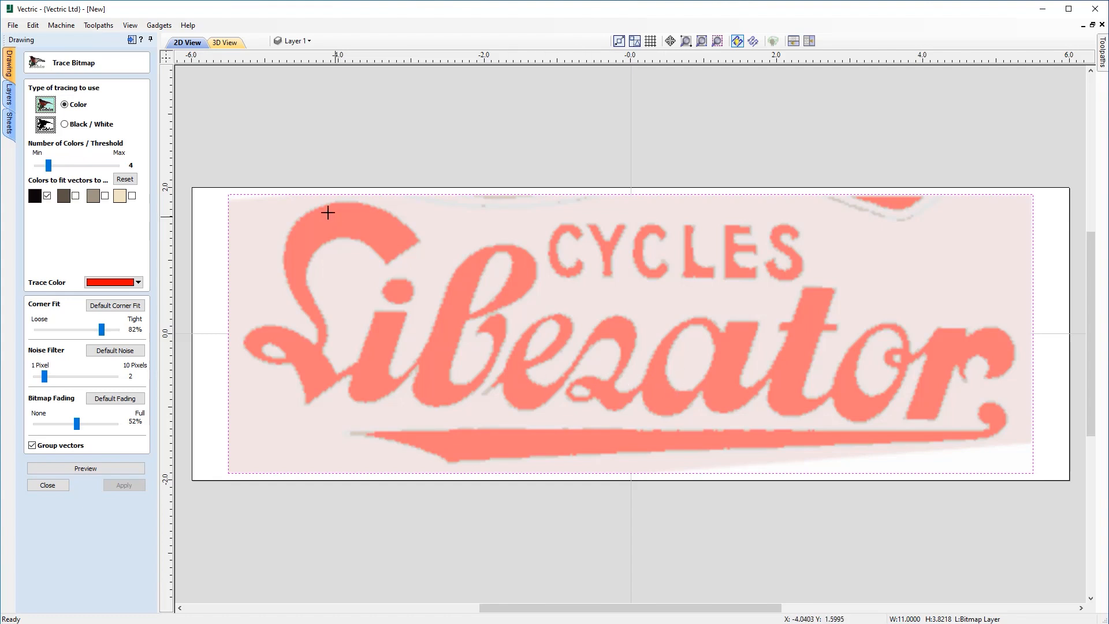
left_click(47, 196)
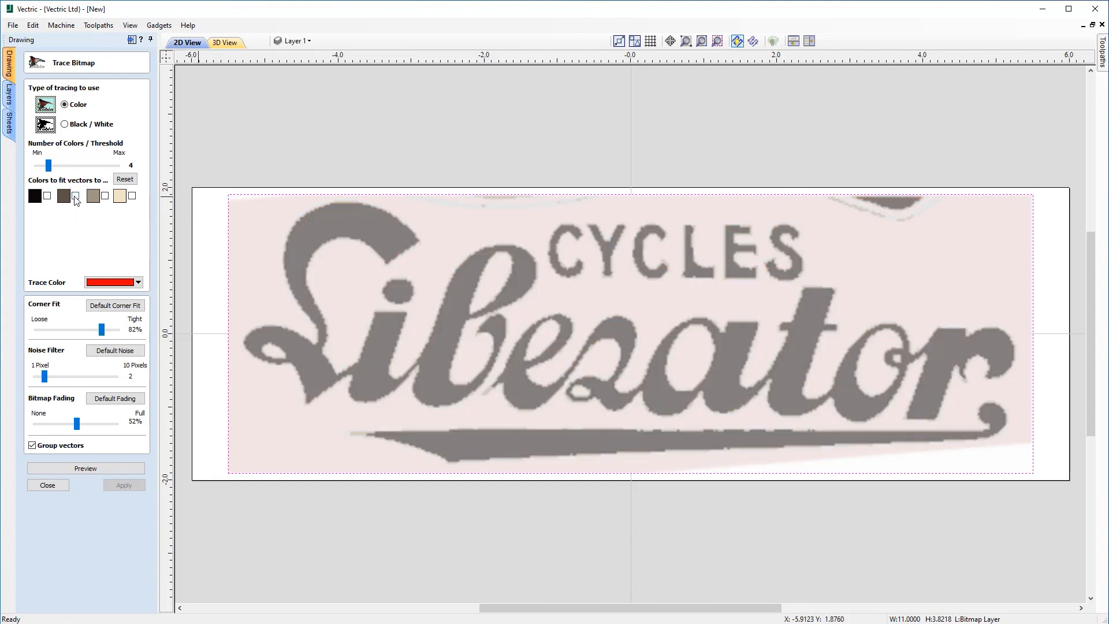
left_click(76, 197)
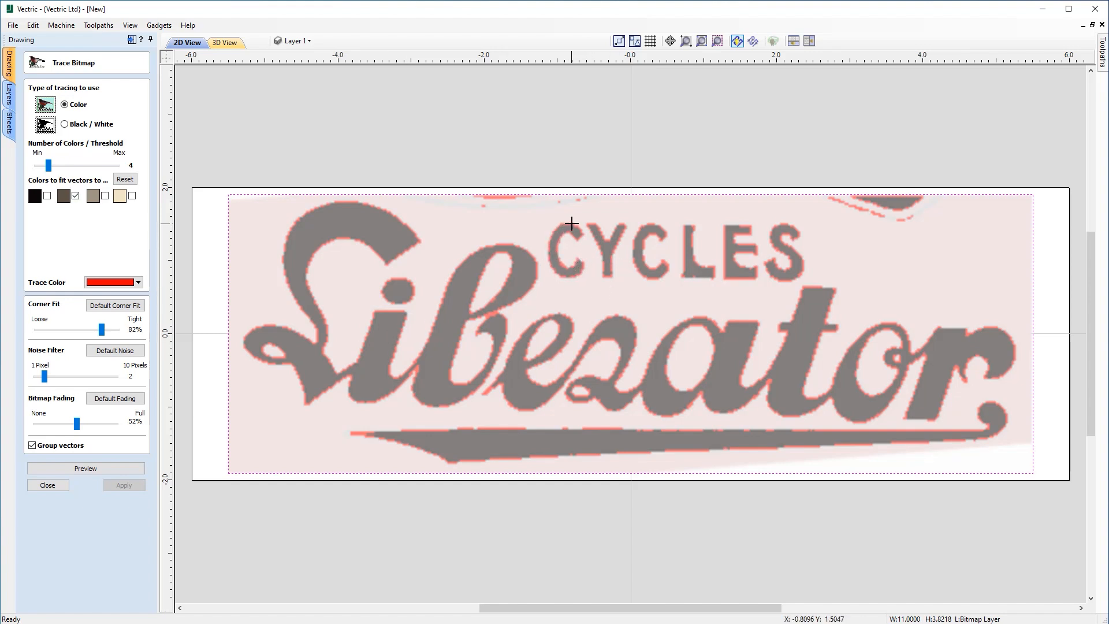
left_click(47, 196)
left_click(104, 196)
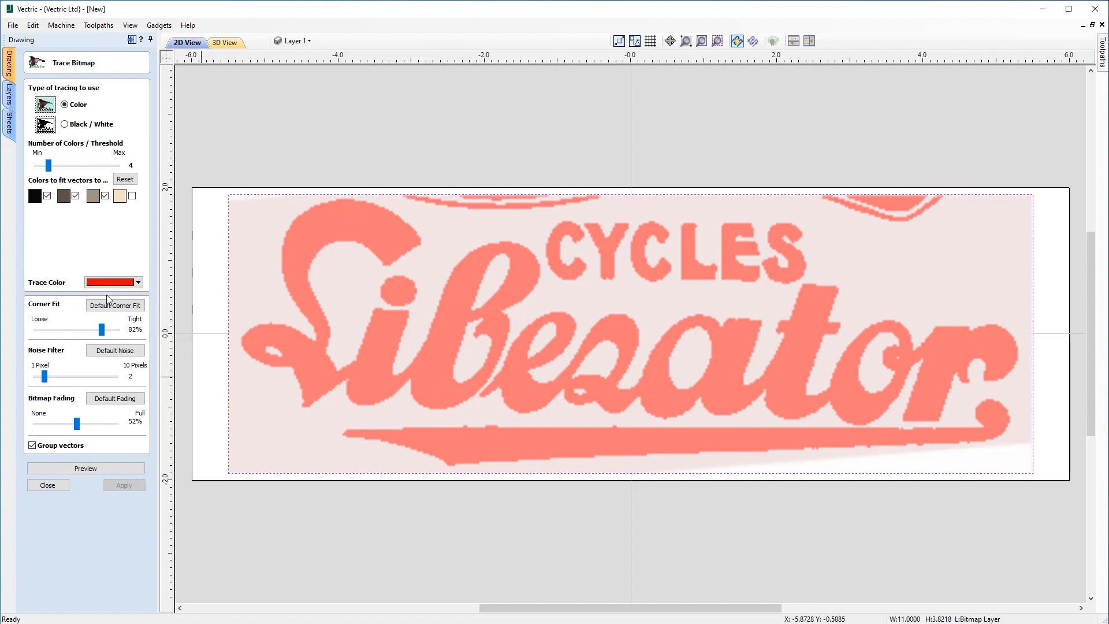
left_click(105, 197)
Try blue as the trace color, switch back to red, and reset the bitmap fading to its default
left_click(136, 282)
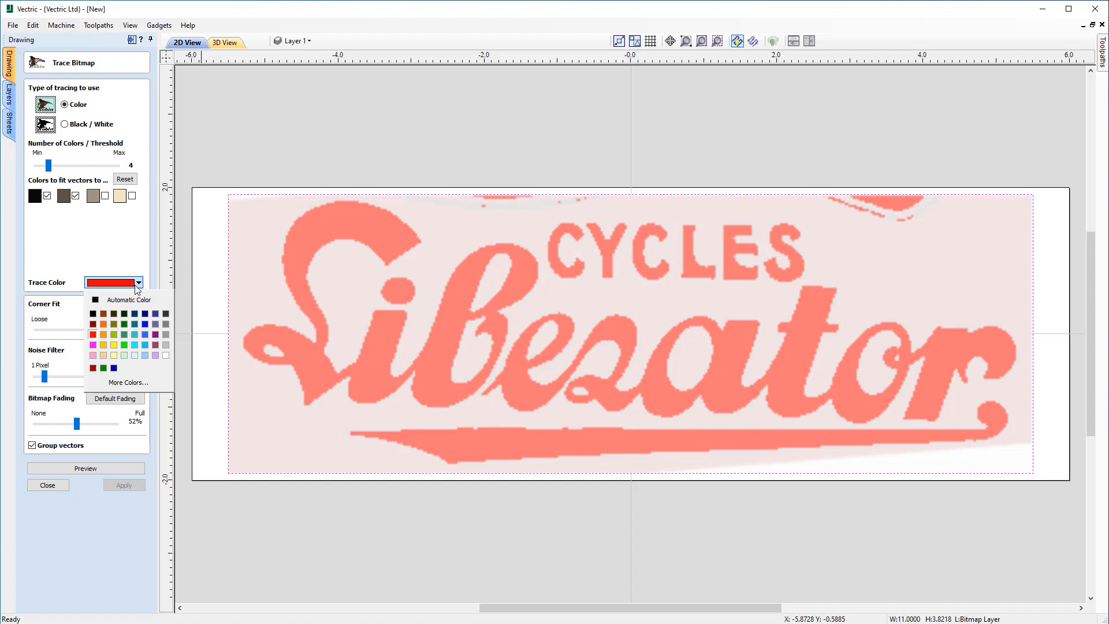
left_click(146, 335)
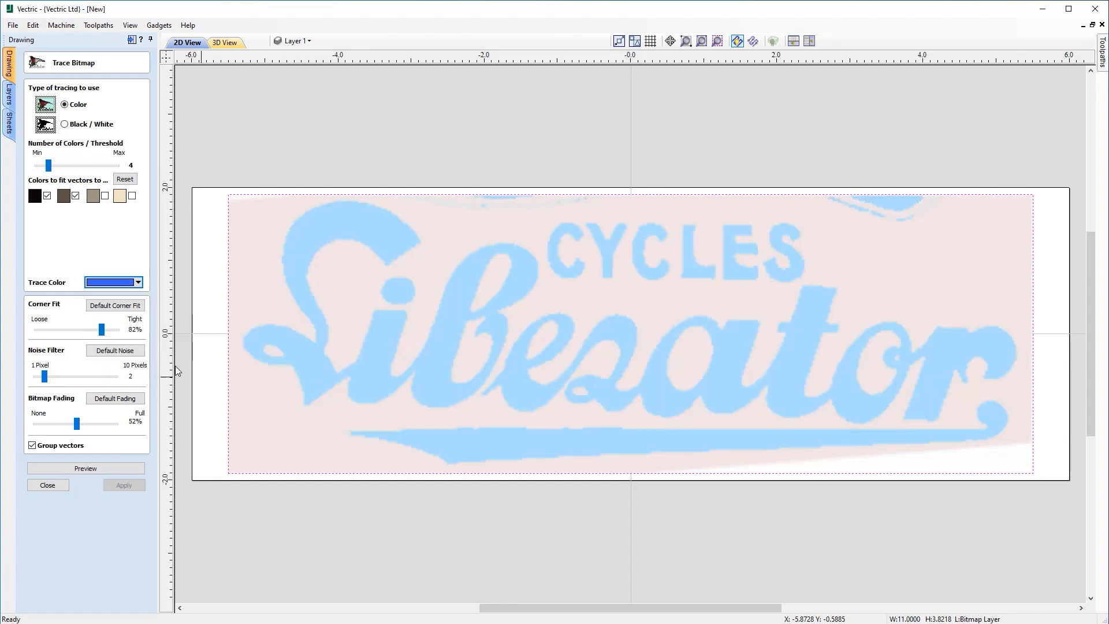
left_click(132, 285)
left_click(94, 335)
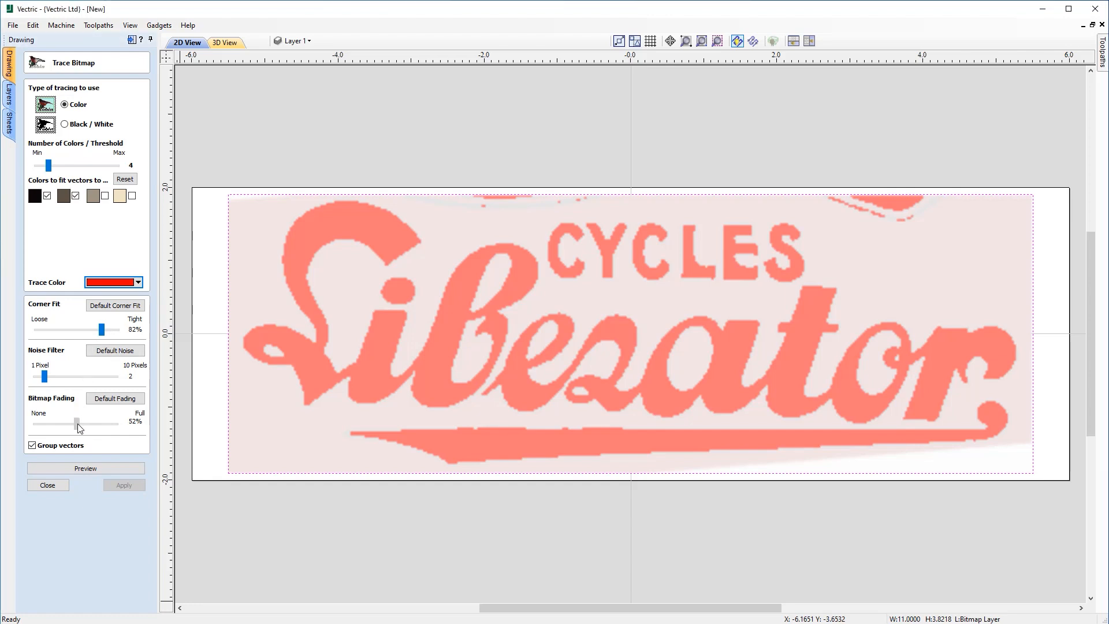
mouse_move(80, 428)
left_mouse_down()
mouse_move(116, 432)
mouse_move(64, 431)
mouse_move(73, 430)
left_mouse_up()
left_click(107, 400)
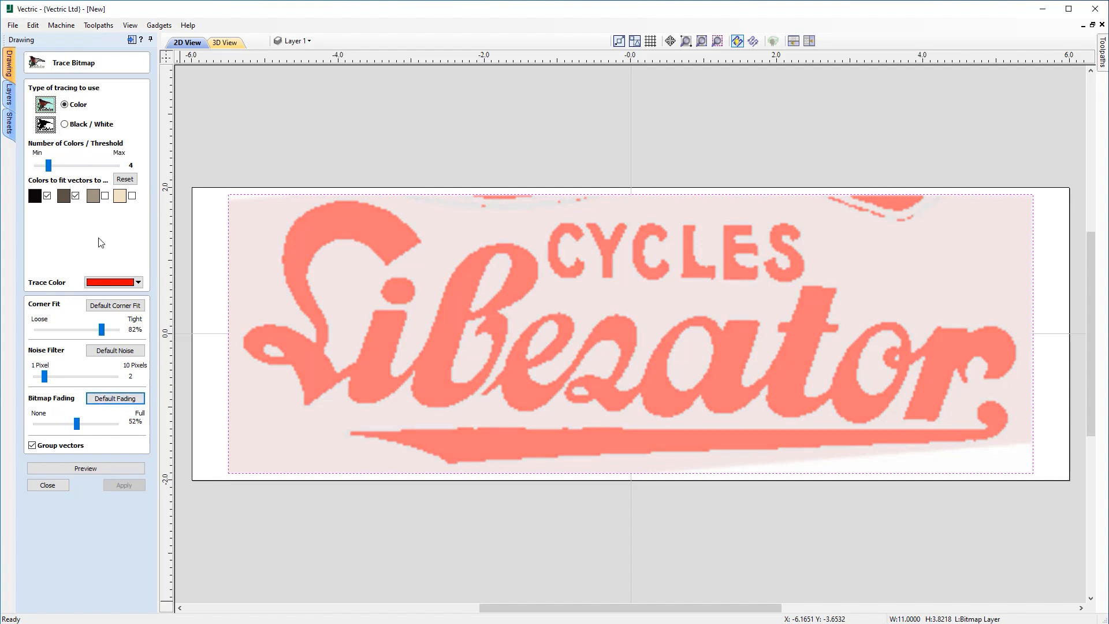
Exclude dark brown so that vectors are fitted to black only, and preview the trace
left_click(75, 196)
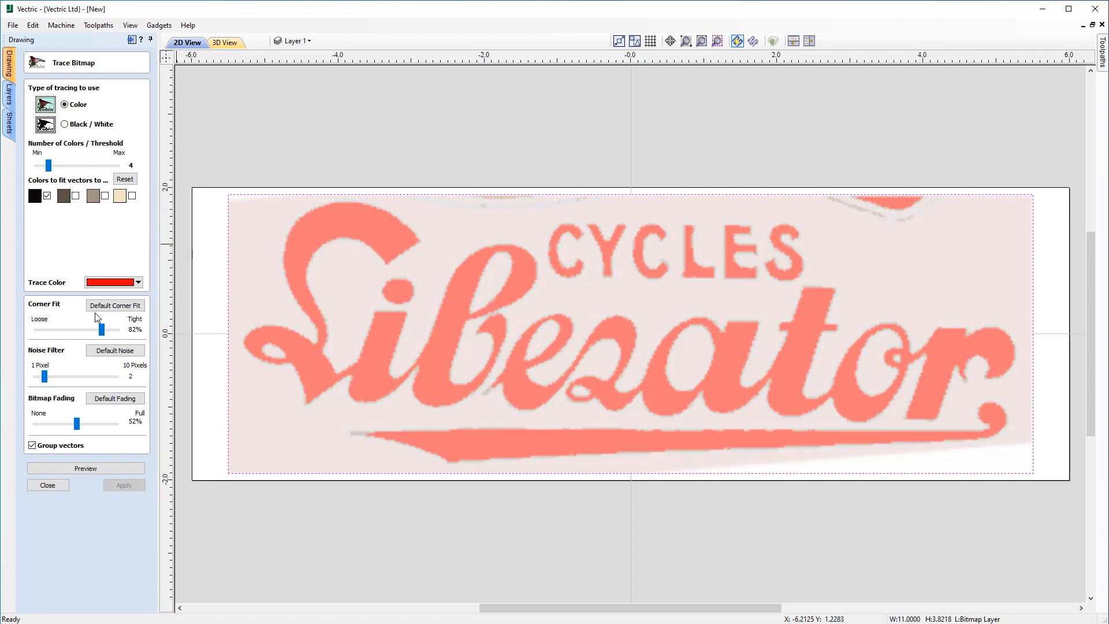
left_click(88, 468)
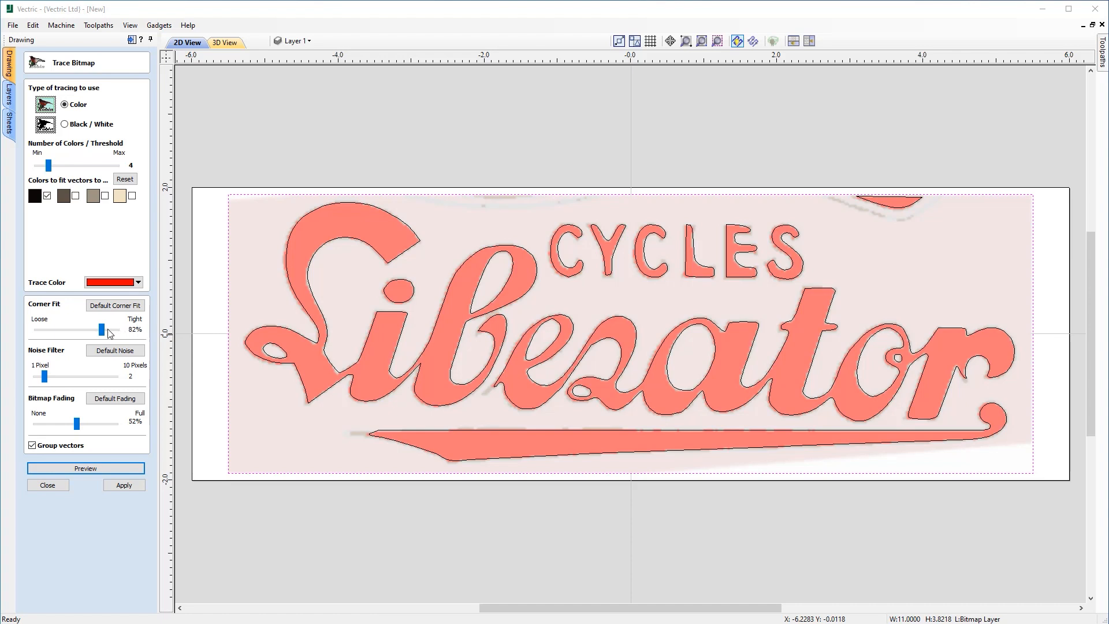
Try a corner fit of 100%, preview the trace, and examine the letter outlines up close
left_click_drag(104, 336, 117, 334)
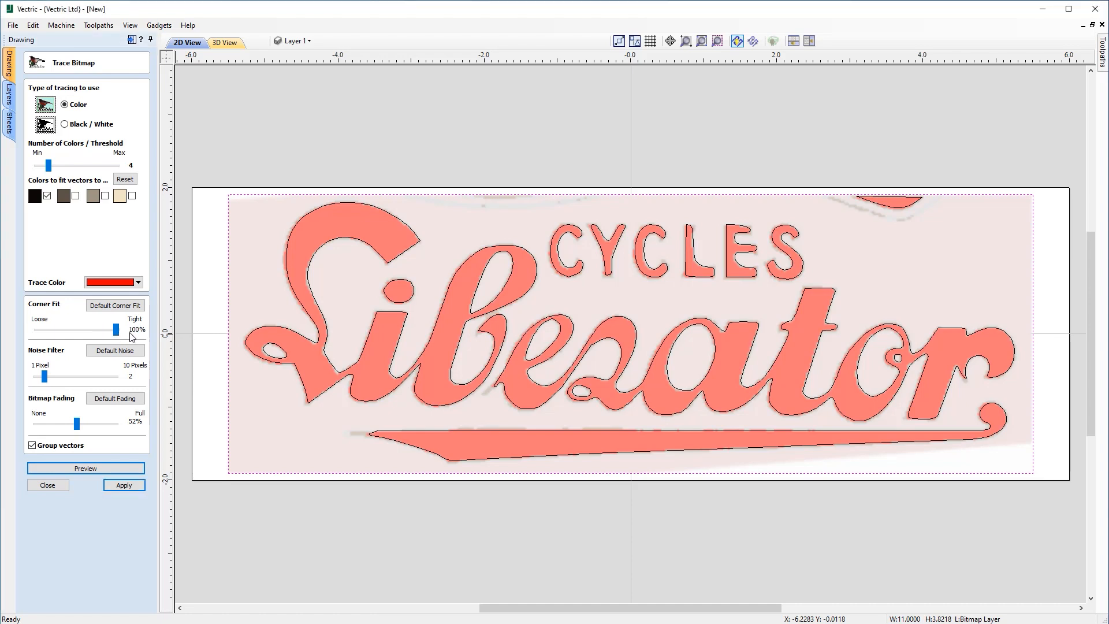
left_click(85, 469)
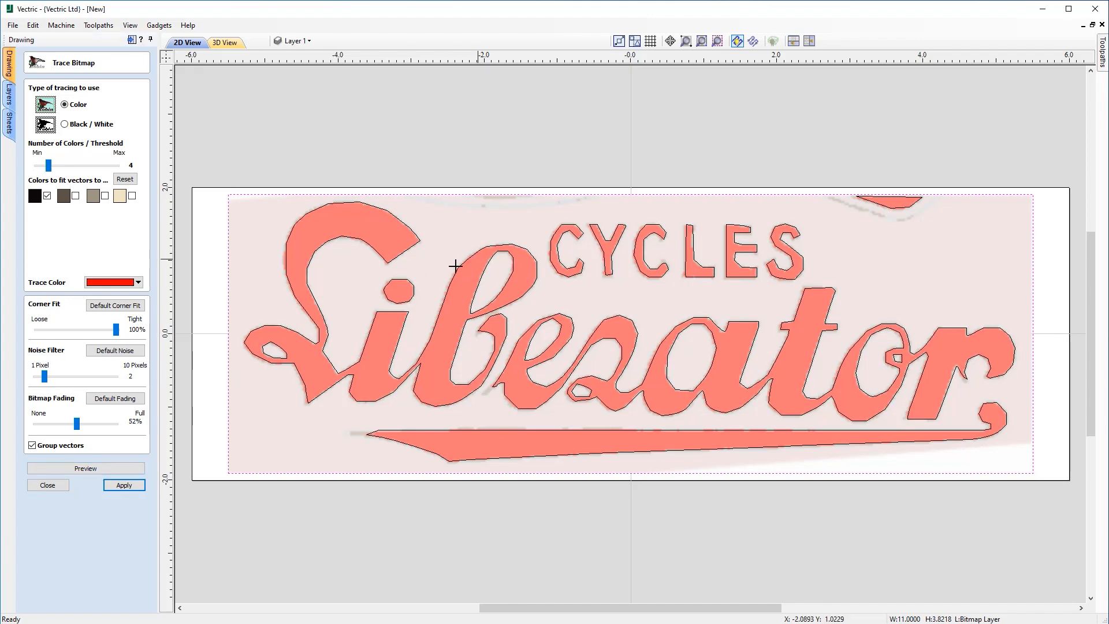
scroll(426, 277, "up", 2)
scroll(404, 281, "up", 2)
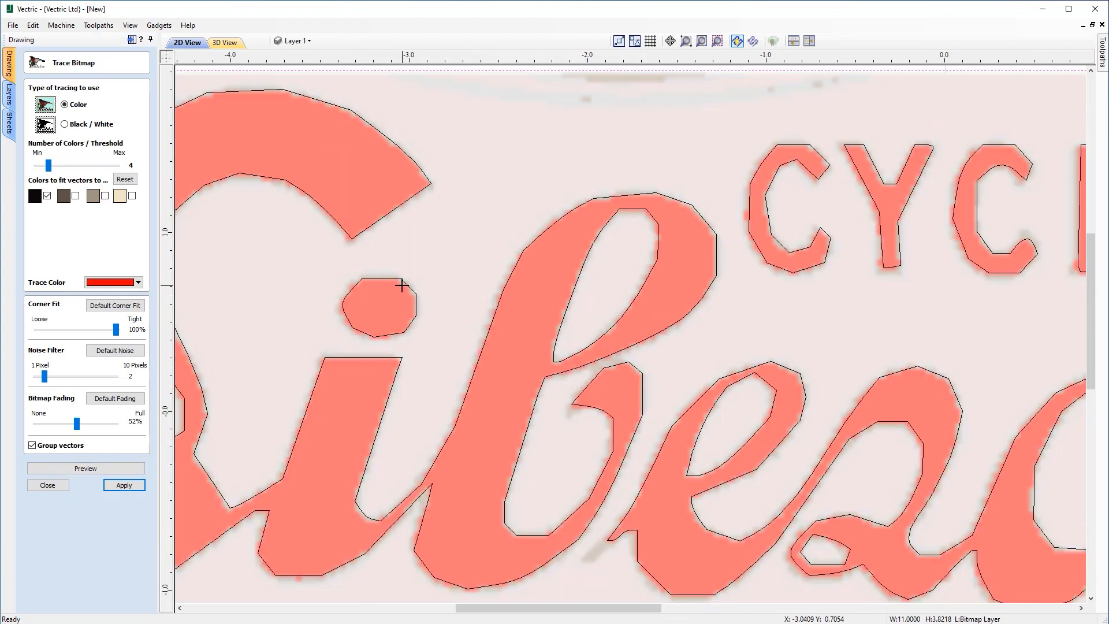
scroll(341, 310, "up", 1)
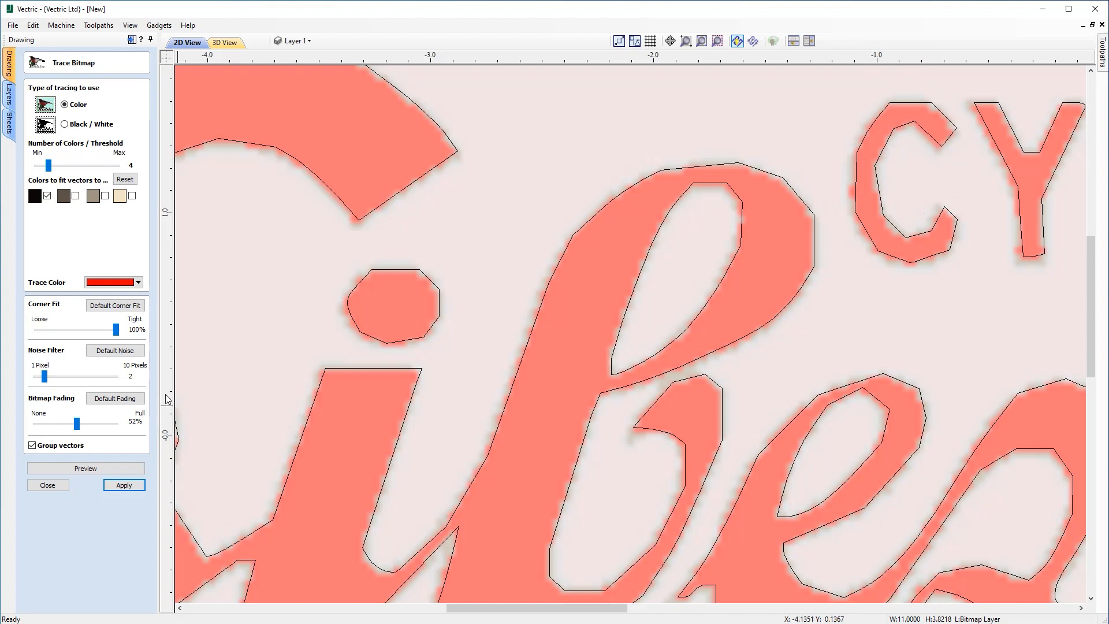
Restore the default corner fit, preview the trace again, and check the smoothed outlines of the whole logo
left_click(115, 305)
left_click(87, 470)
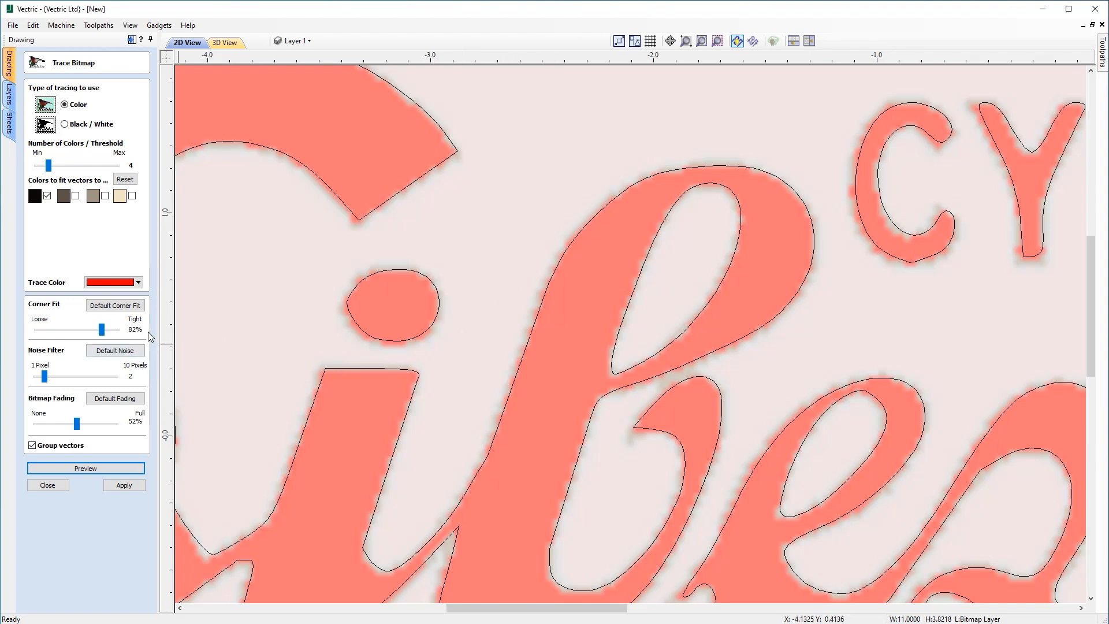
scroll(243, 349, "down", 2)
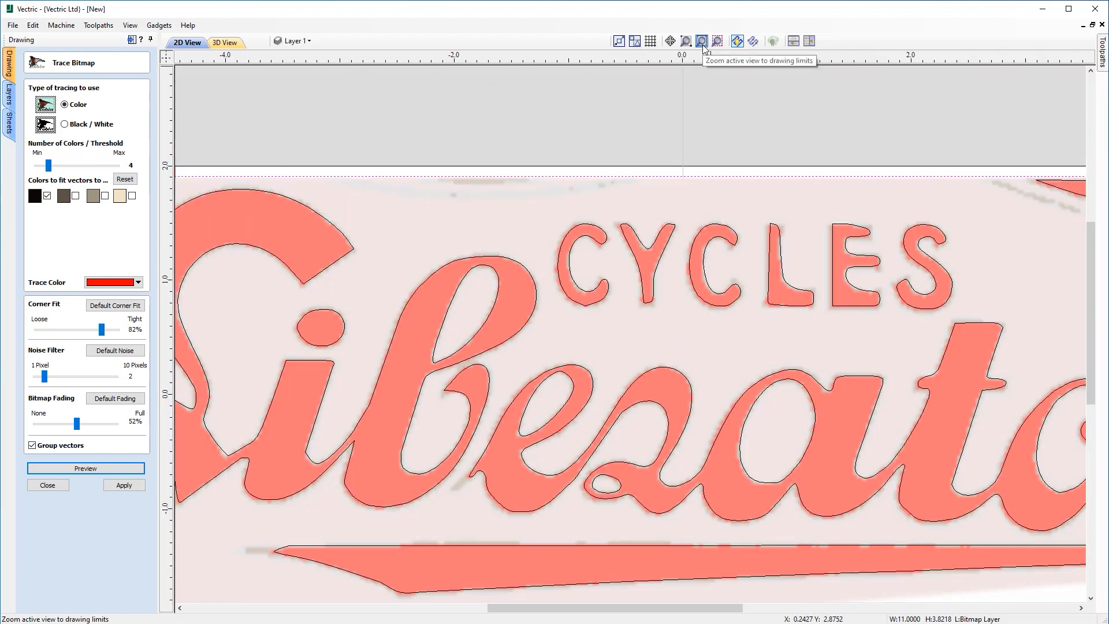
left_click(702, 41)
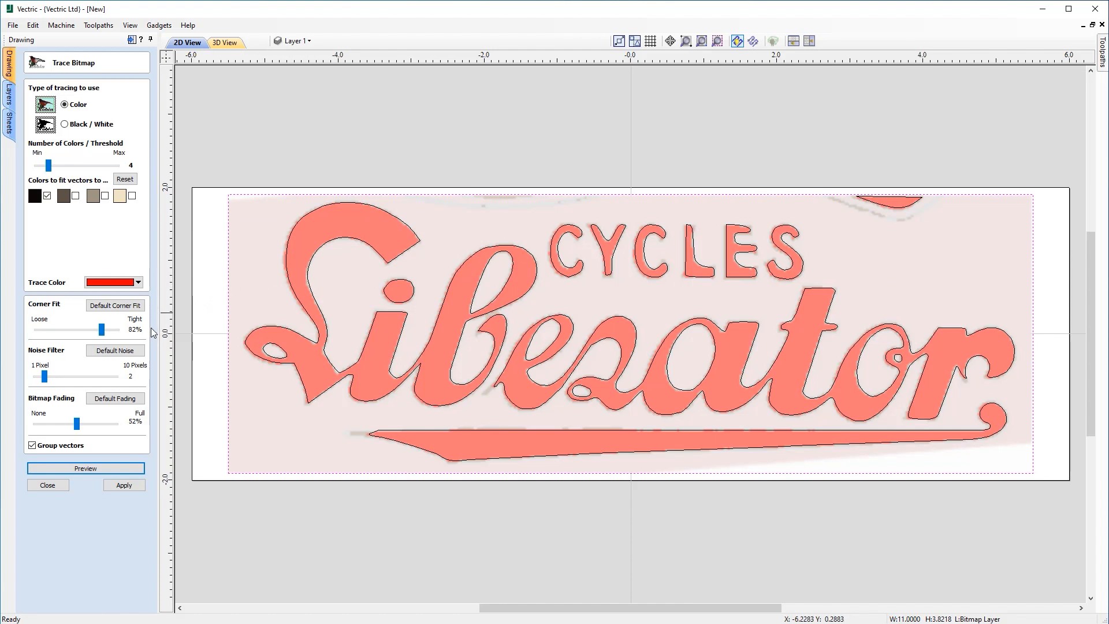
left_click(92, 469)
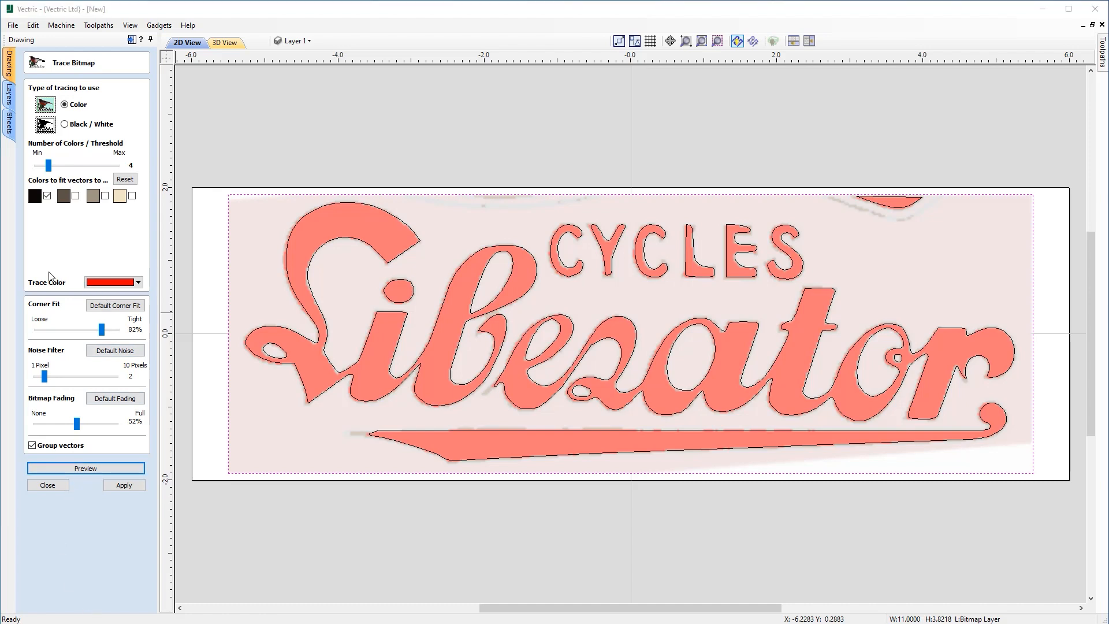
Fit vectors to dark brown only, with the default noise filter, and preview the trace
left_click(75, 196)
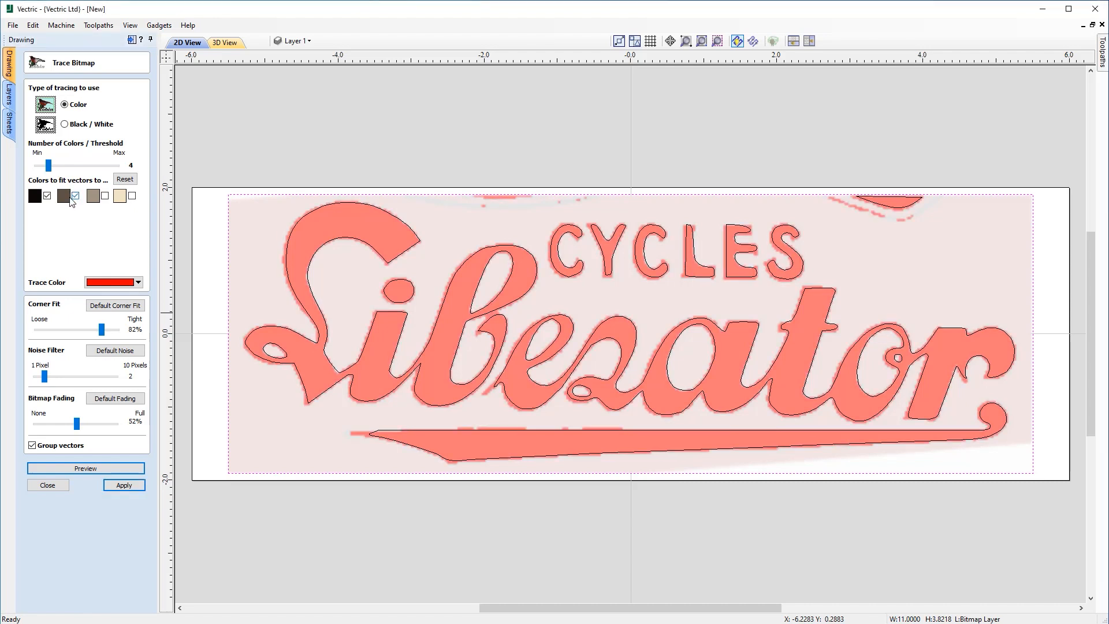
left_click(47, 197)
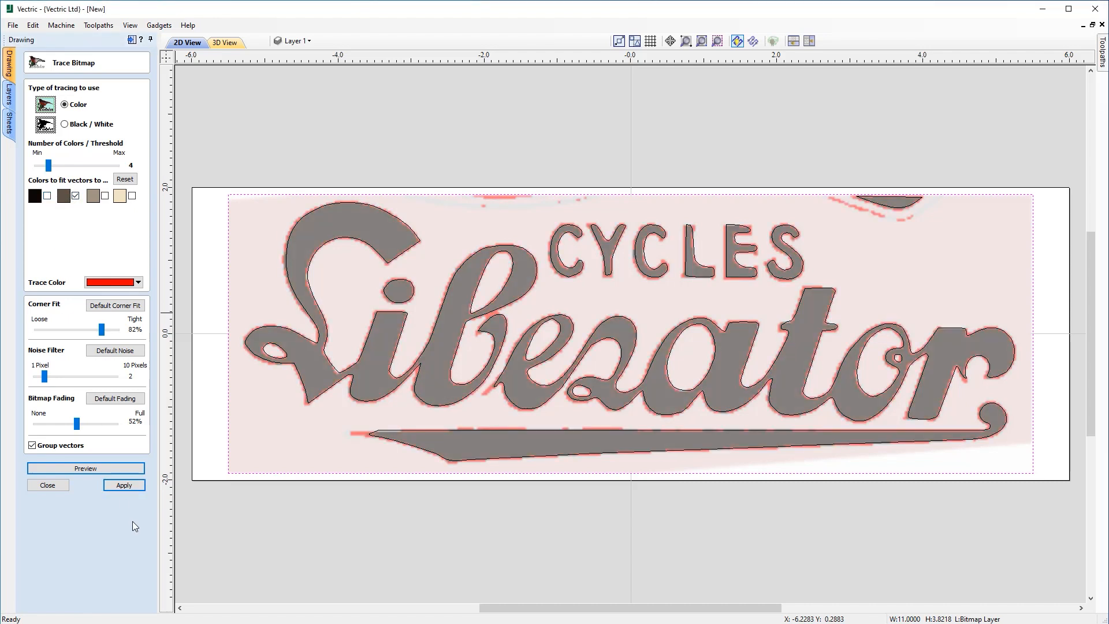
left_click(97, 351)
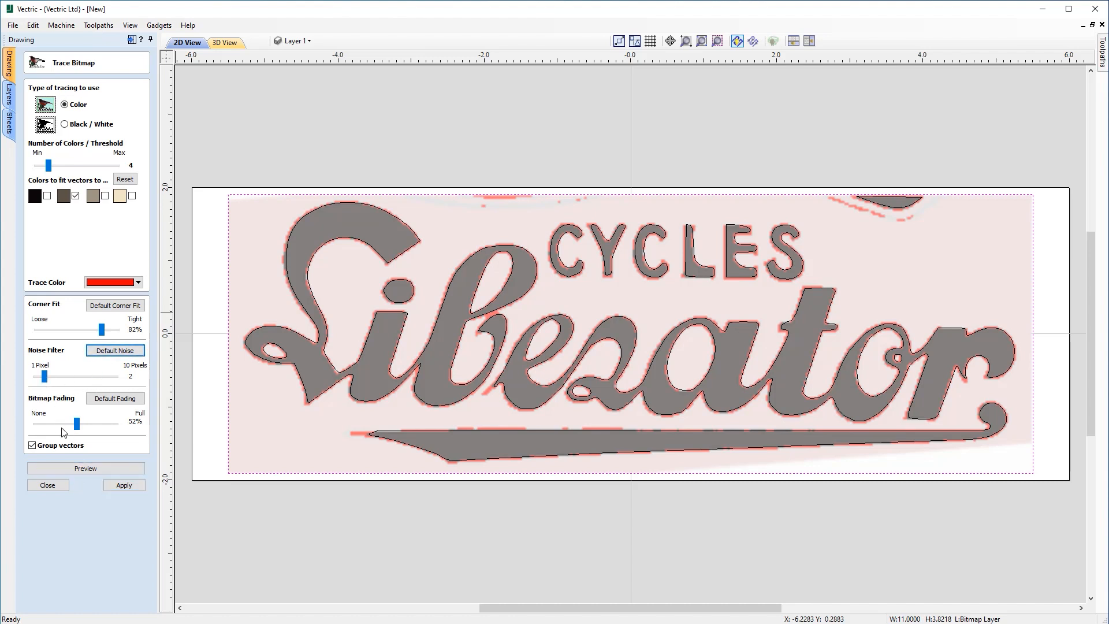
left_click(80, 468)
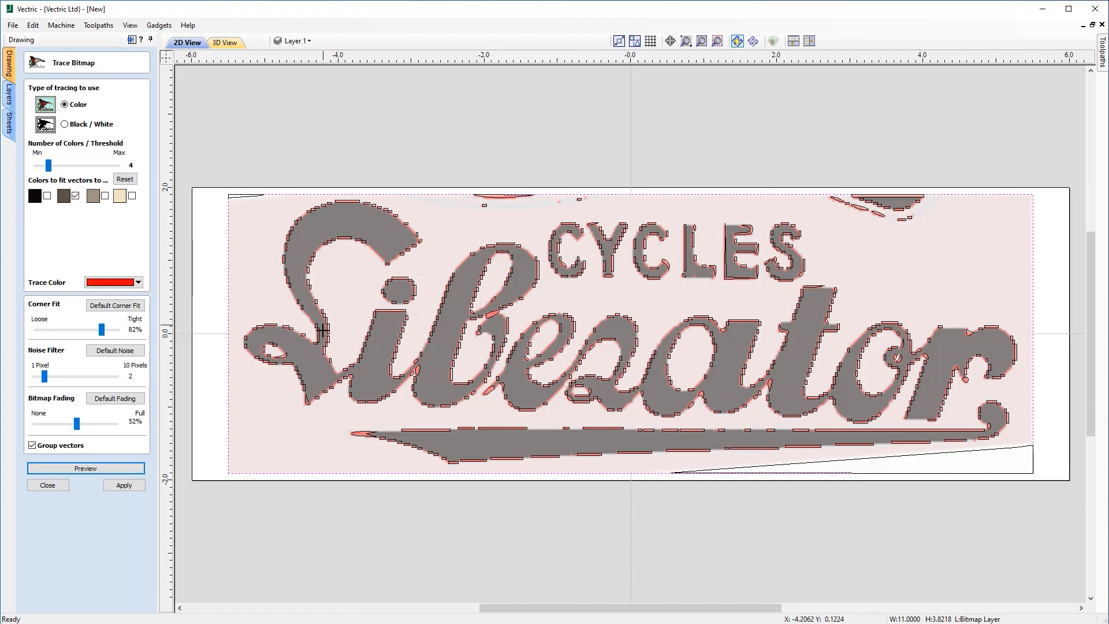
Examine the stray outlines along the letter edges, set the noise filter to 6 pixels, and preview the trace again
scroll(322, 332, "up", 3)
scroll(321, 332, "up", 6)
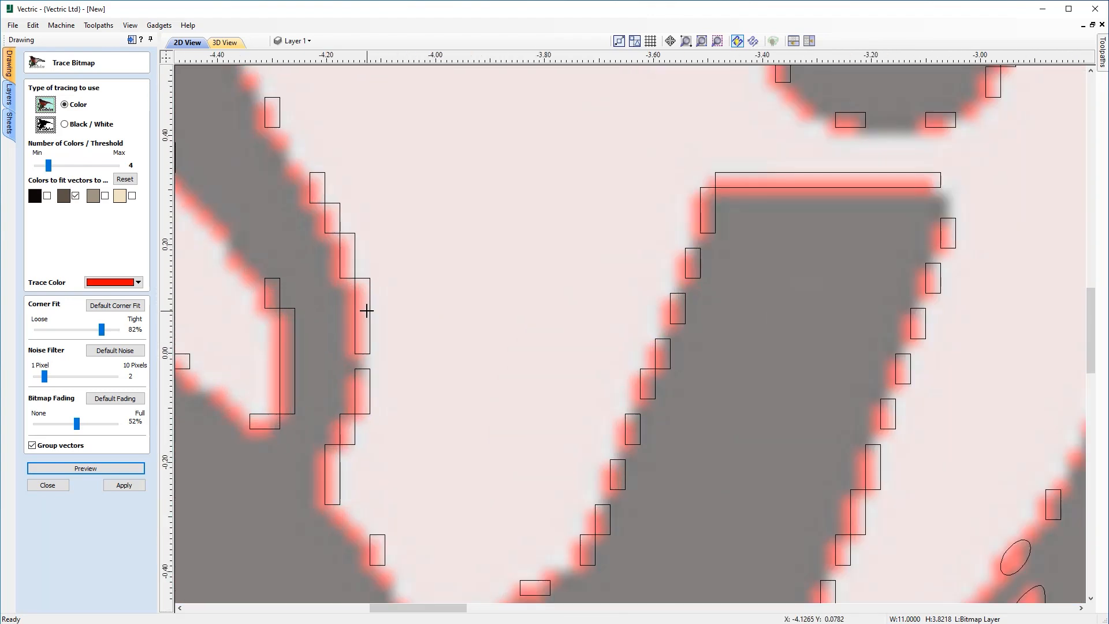
scroll(366, 311, "down", 2)
scroll(366, 311, "down", 6)
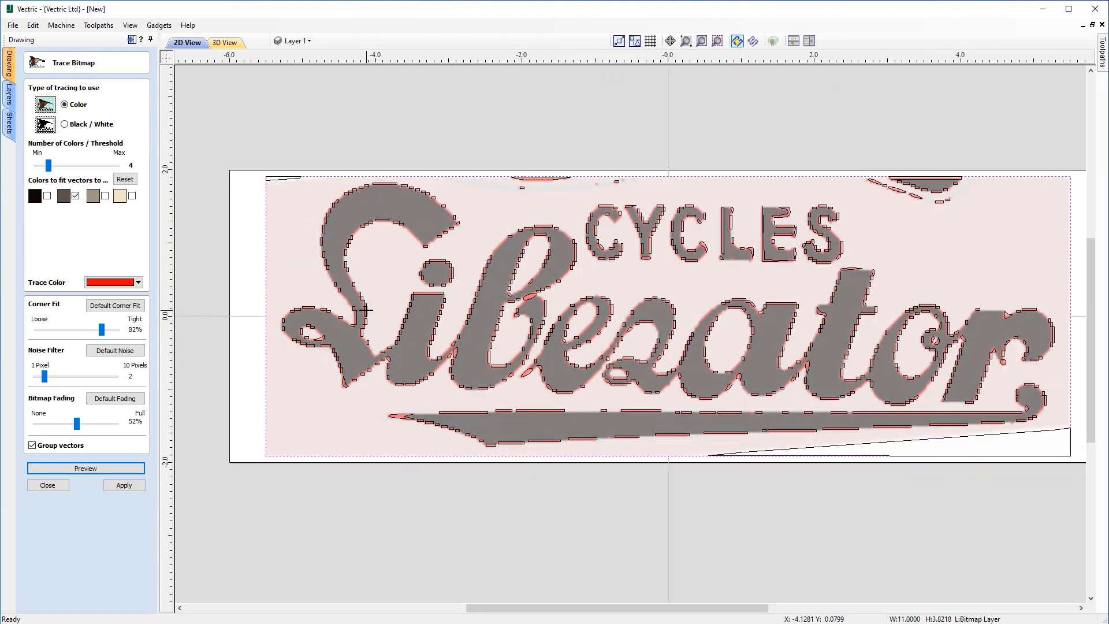
left_click(701, 41)
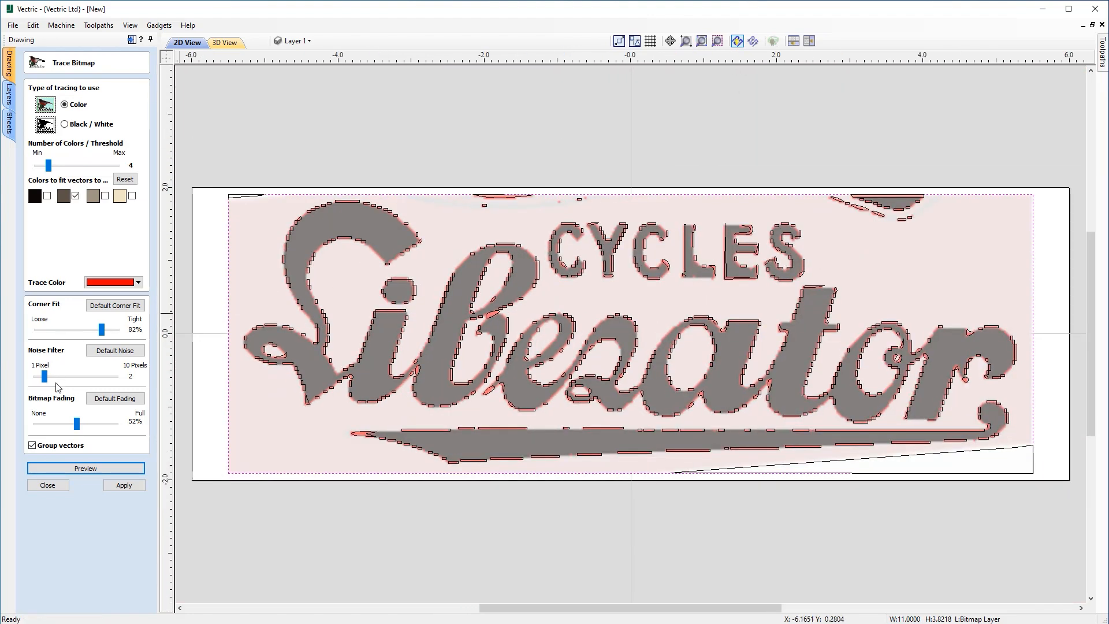
left_click_drag(45, 376, 79, 383)
left_click(92, 468)
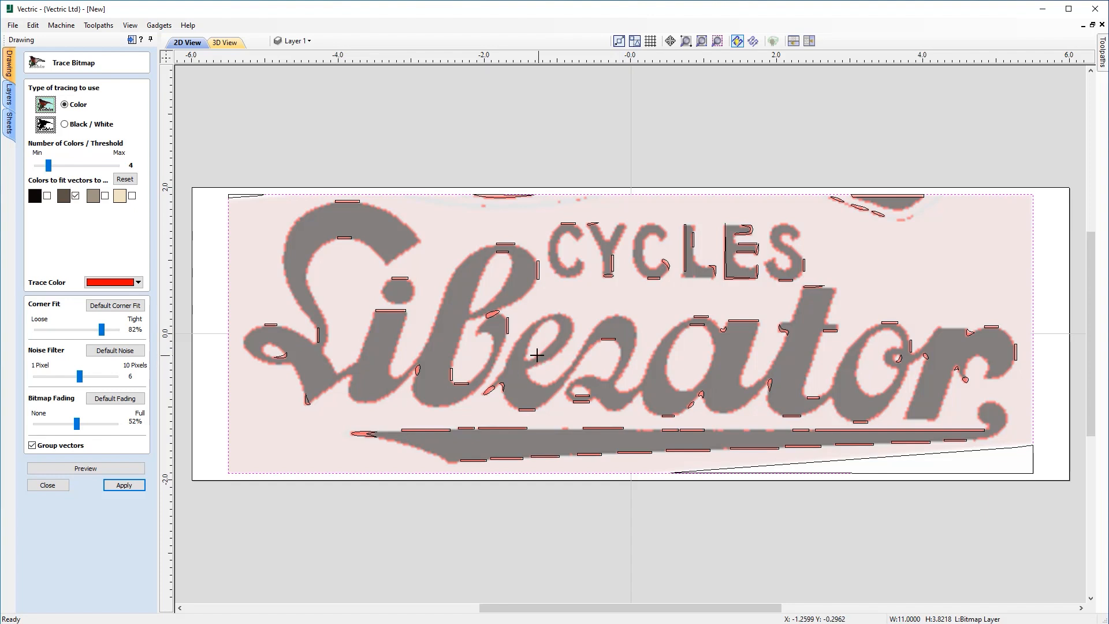
Add black to the dark brown as colors to fit vectors to, preview the trace, and inspect the letter outlines up close
left_click(48, 196)
left_click(86, 466)
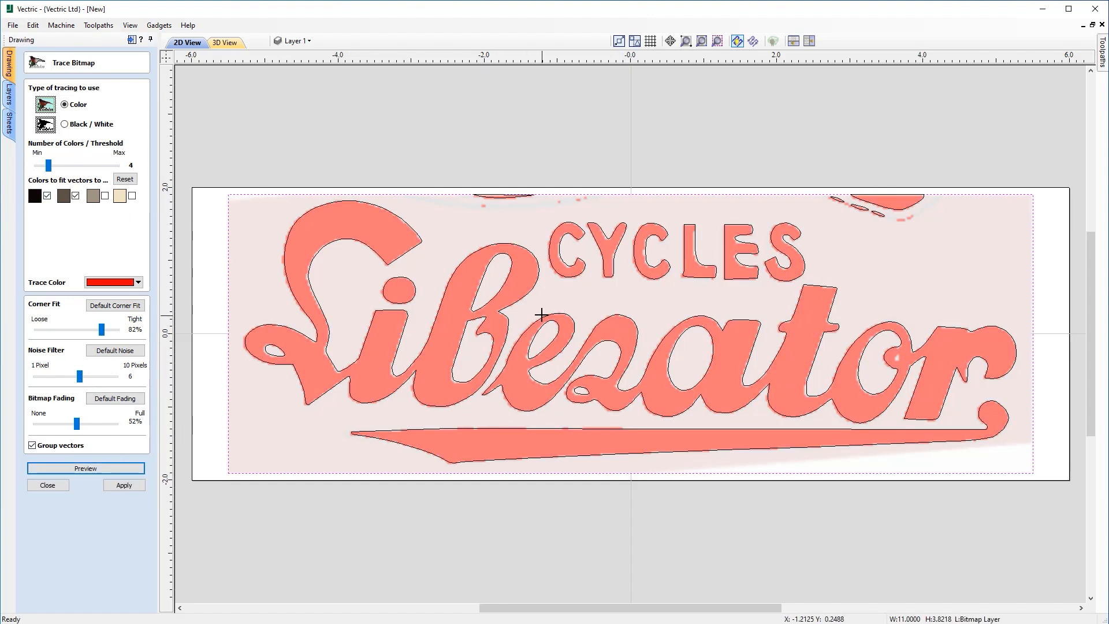
scroll(569, 197, "up", 3)
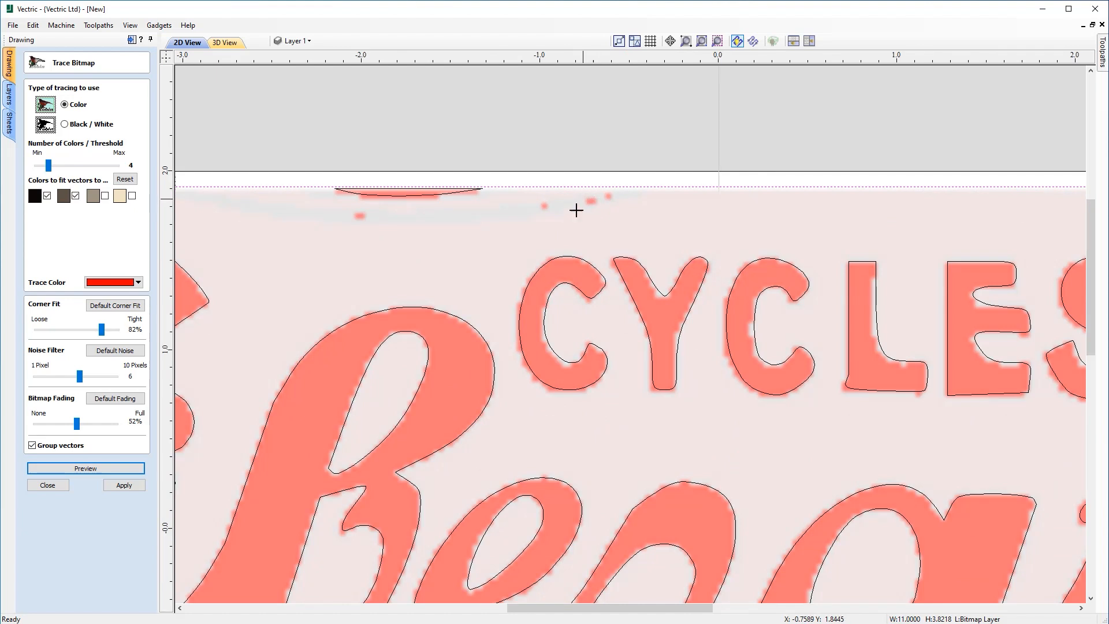
Raise the noise filter to 7 pixels, preview the trace, and check the outlines across the whole logo
scroll(516, 271, "down", 3)
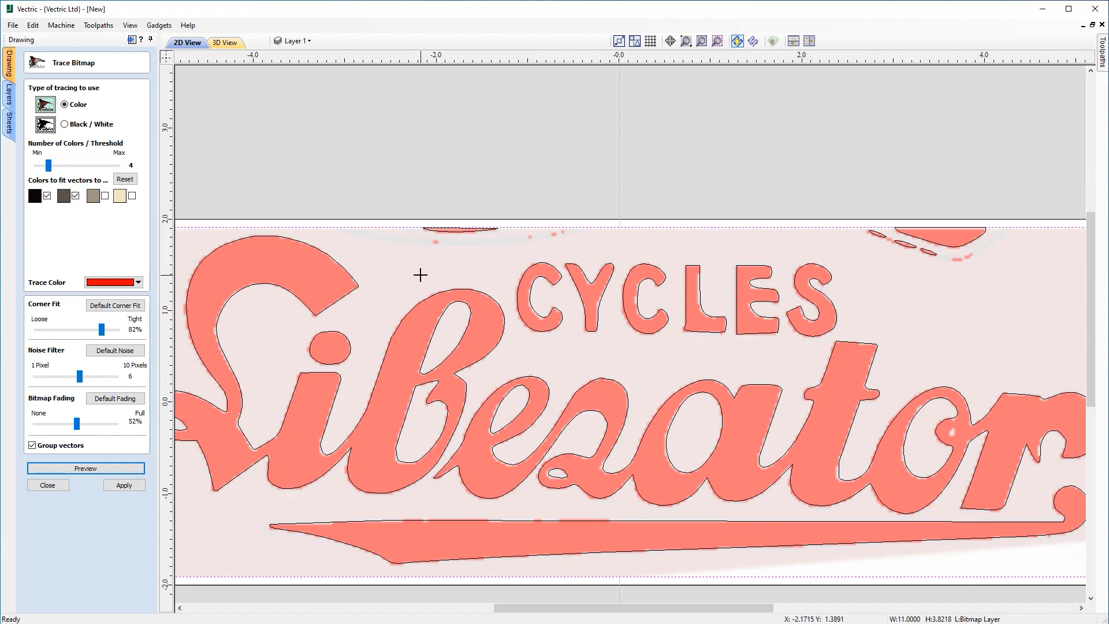
left_click_drag(83, 379, 88, 377)
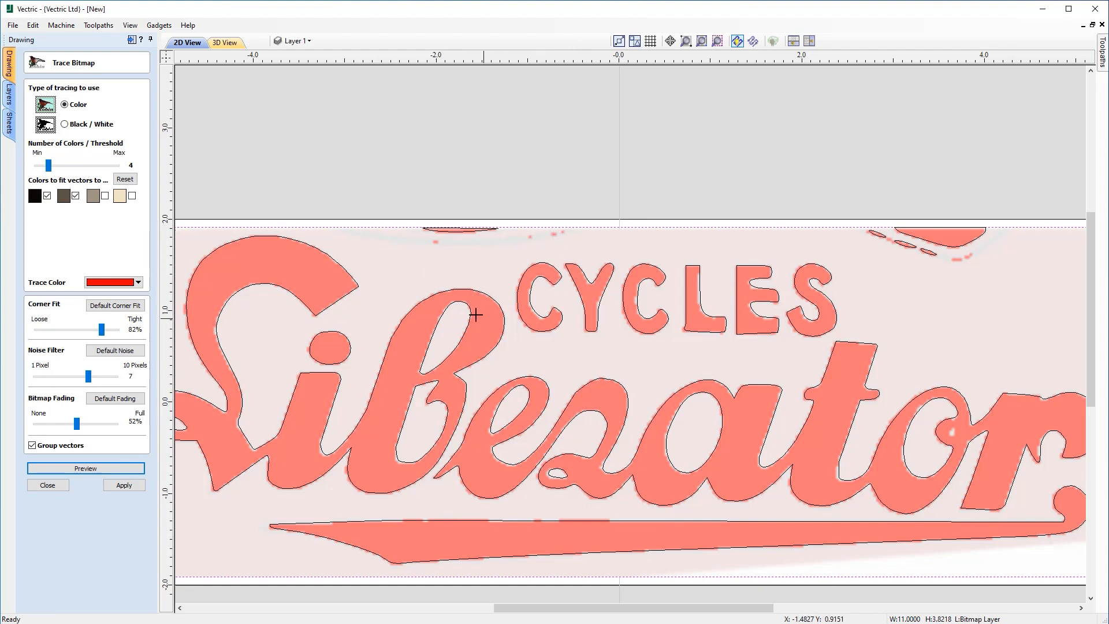
scroll(480, 322, "down", 1)
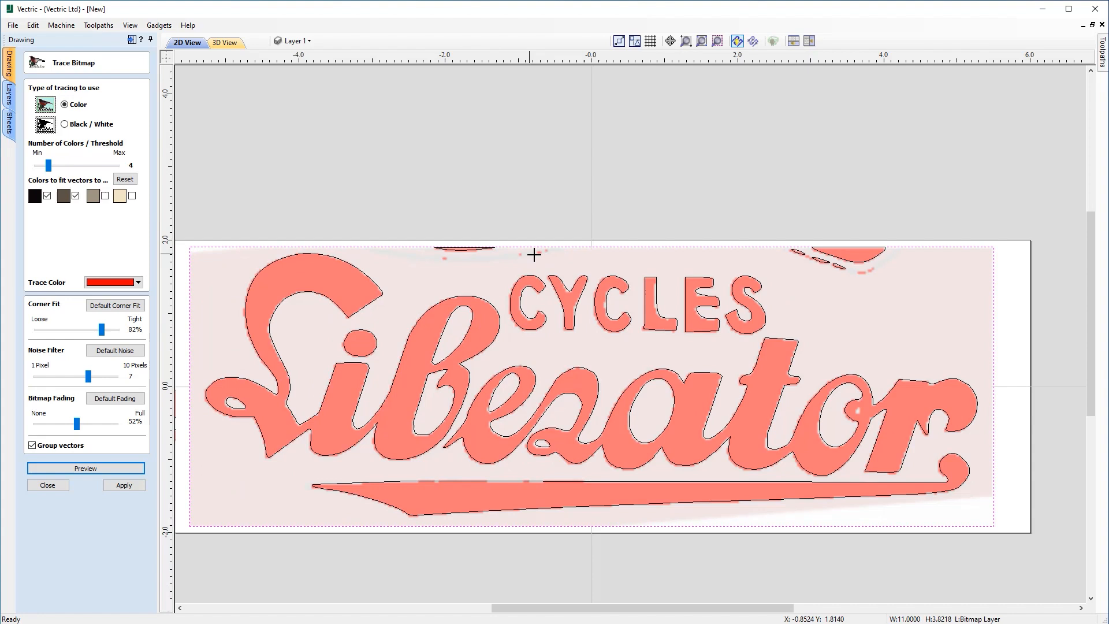
Restore the default noise filter, fit vectors to black only, and preview the trace
left_click(107, 351)
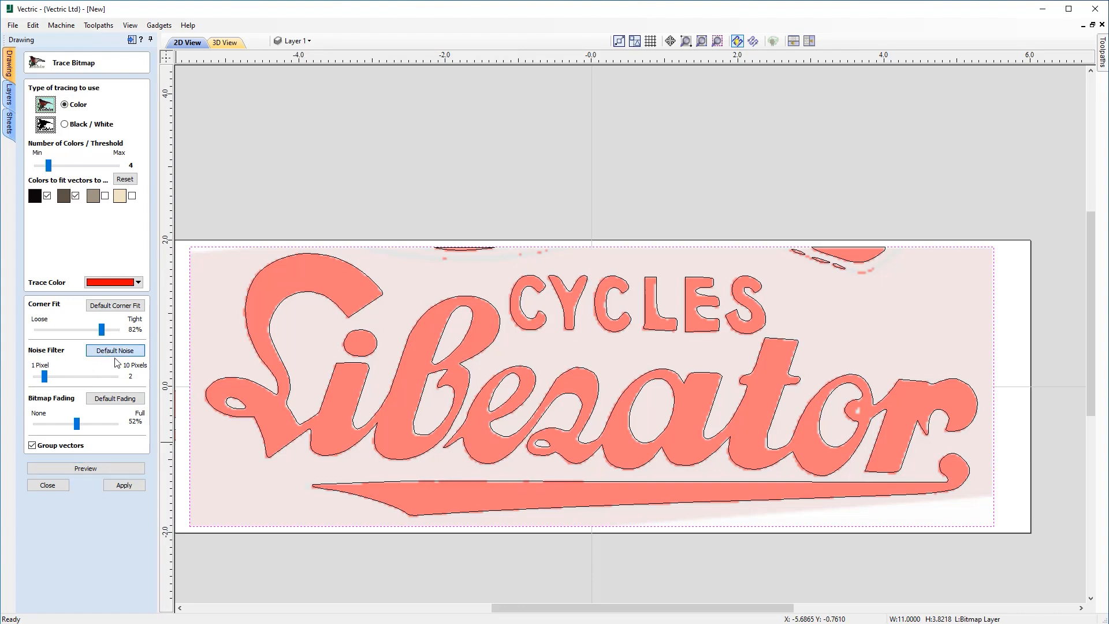
left_click(75, 197)
left_click(75, 197)
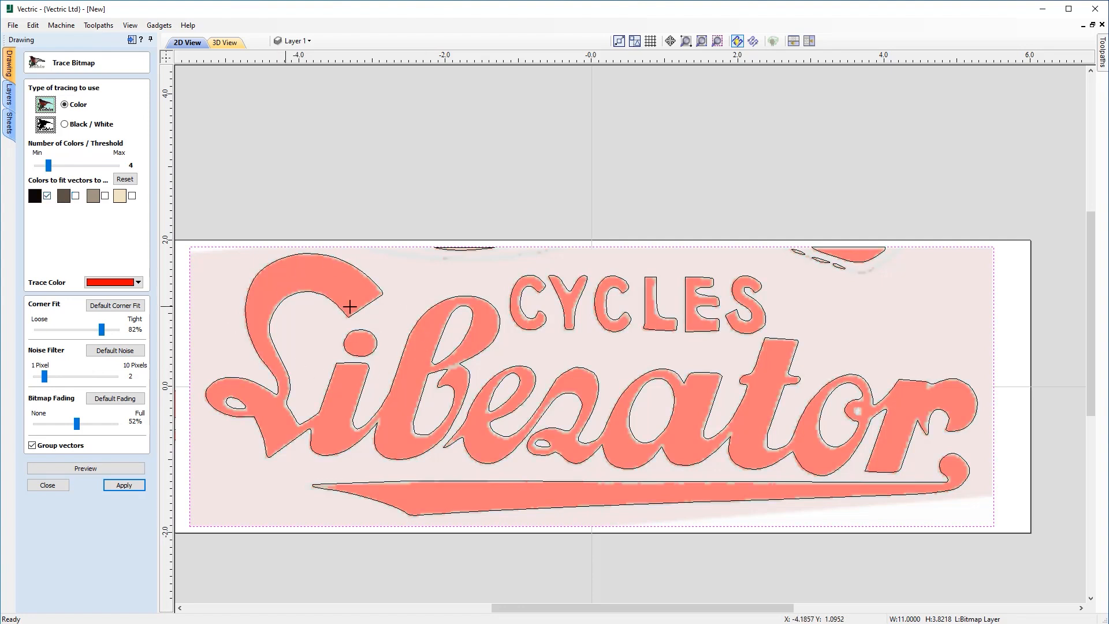
left_click(77, 468)
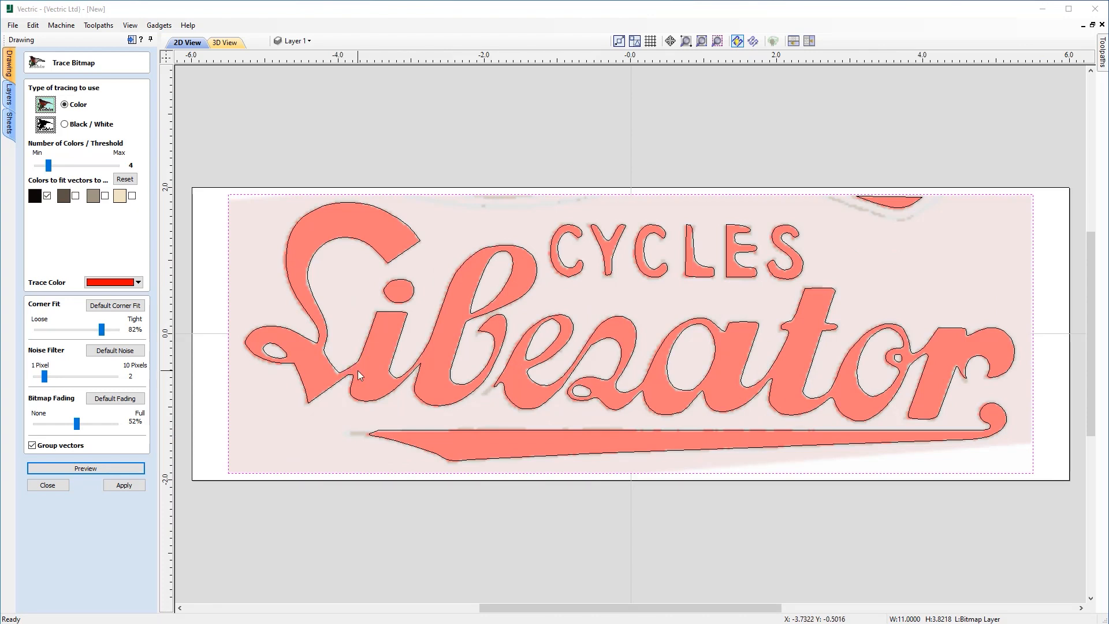
Turn off vector grouping, apply the trace, and close the bitmap tracing tool
left_click(33, 446)
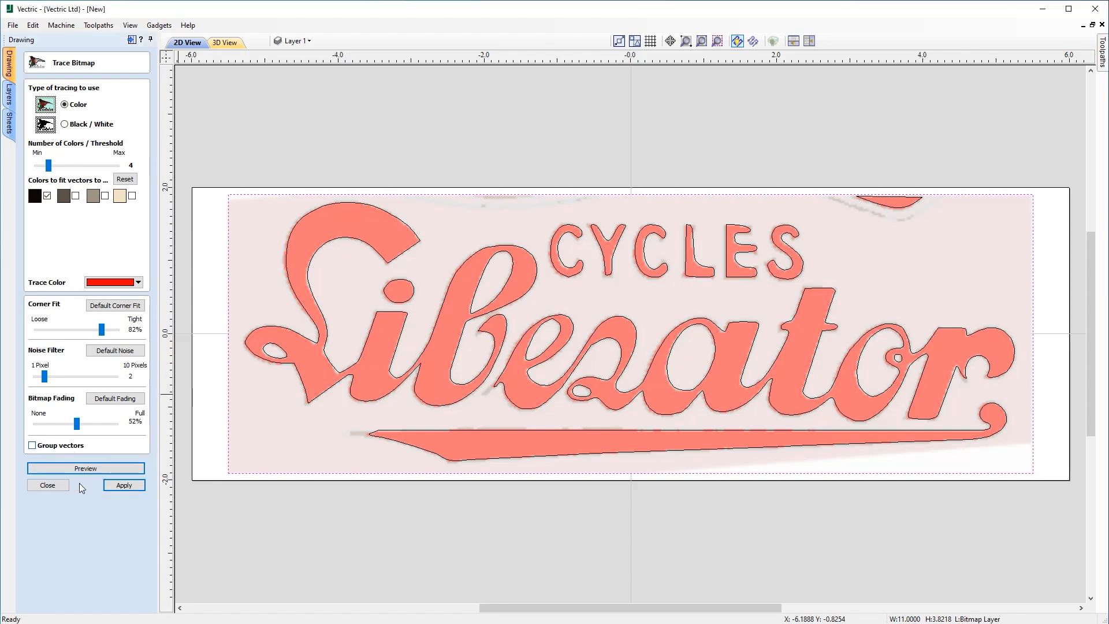
left_click(124, 486)
left_click(47, 485)
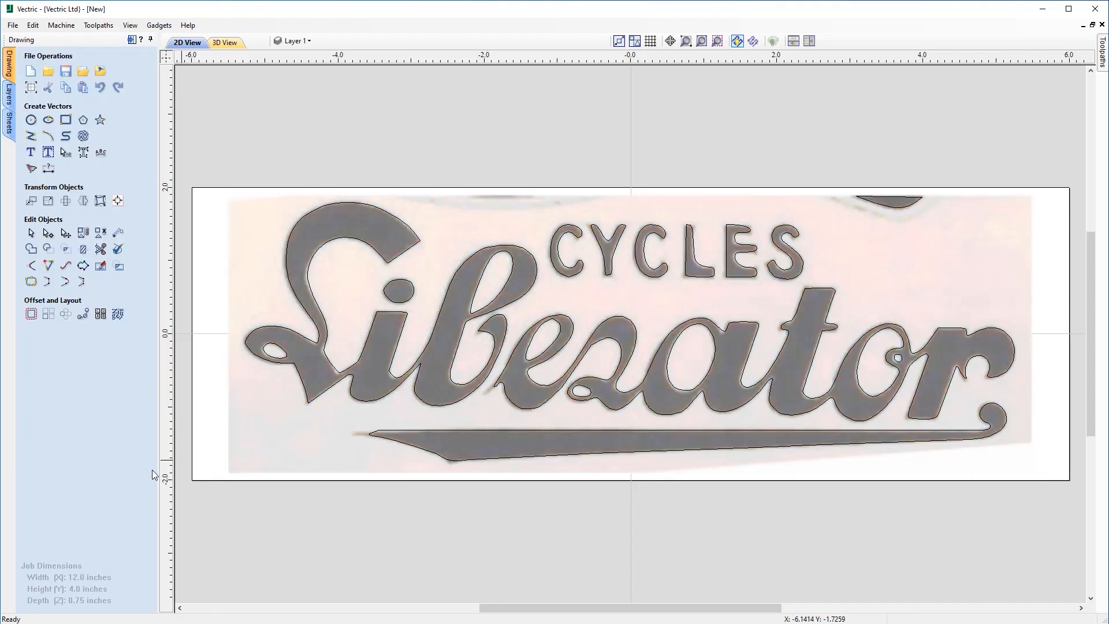
Select the Lib outline, the loop inside the b, the dot of the i, and the first C individually to check they are ungrouped
left_click(327, 341)
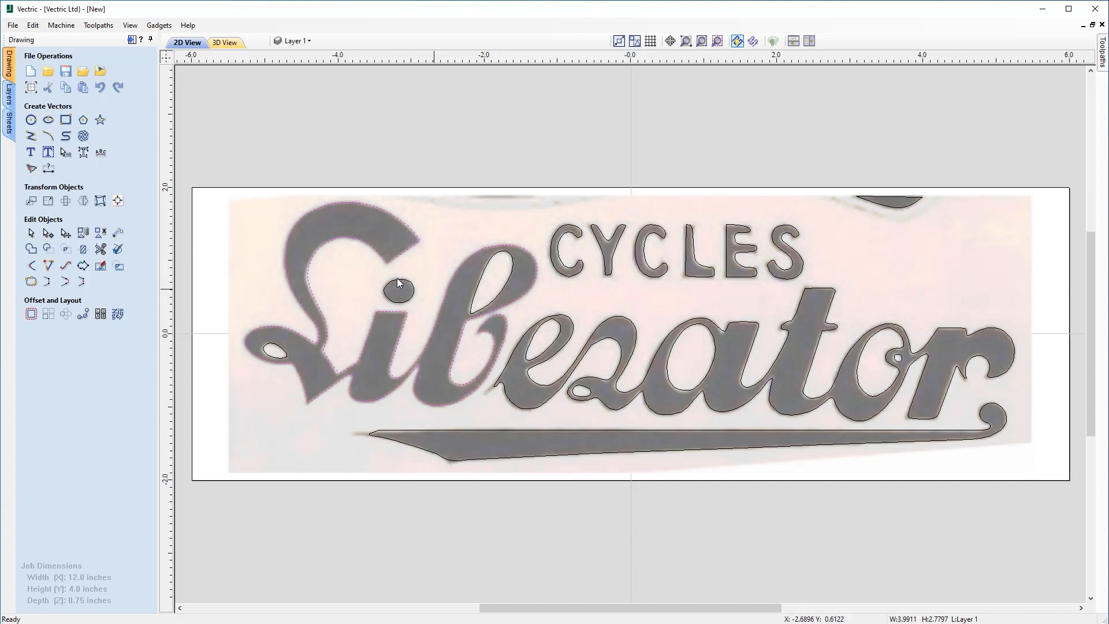
left_click(494, 298)
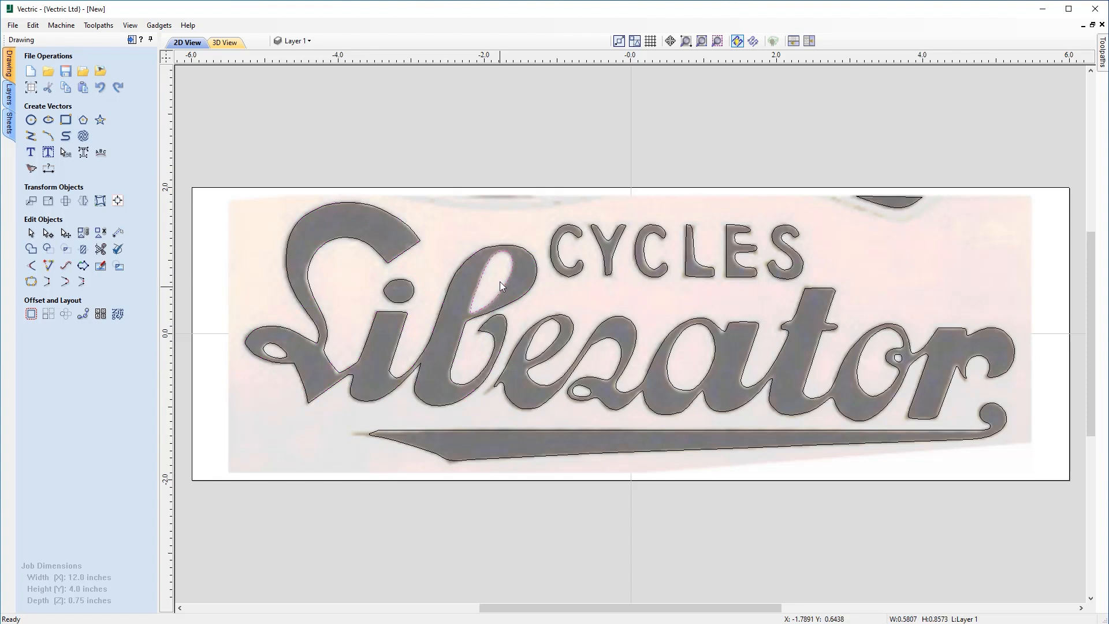
left_click(404, 325)
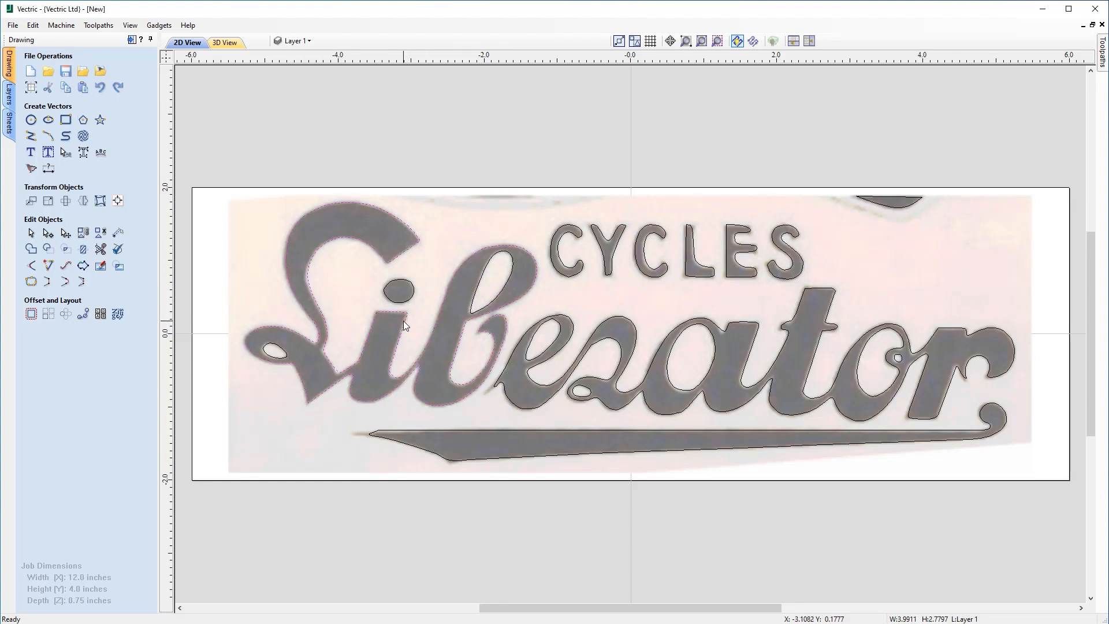
left_click(404, 302)
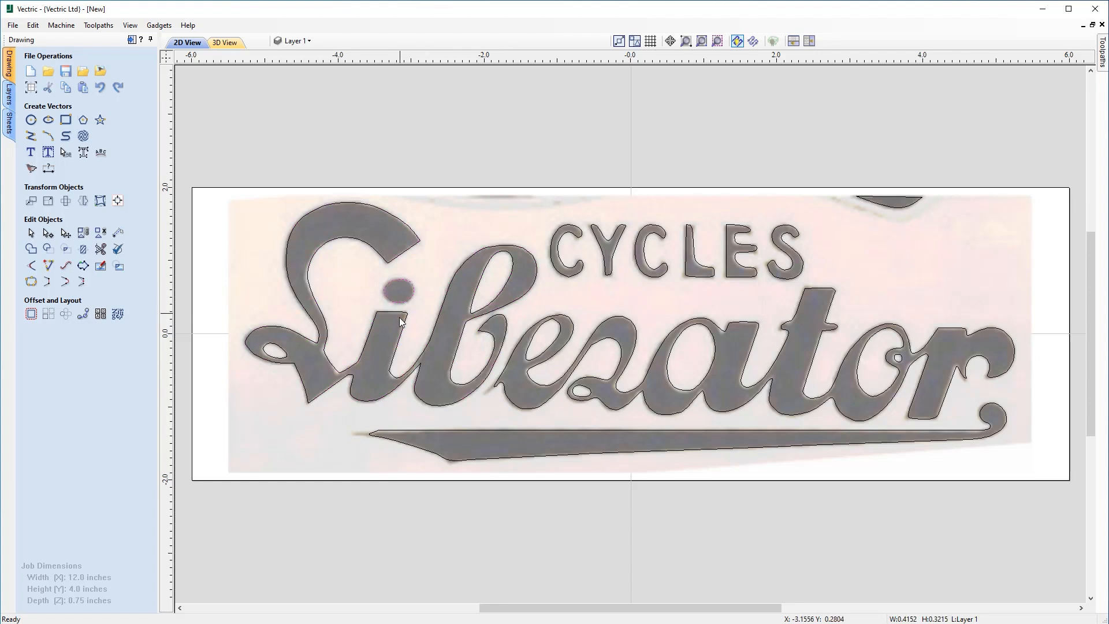
left_click(575, 276)
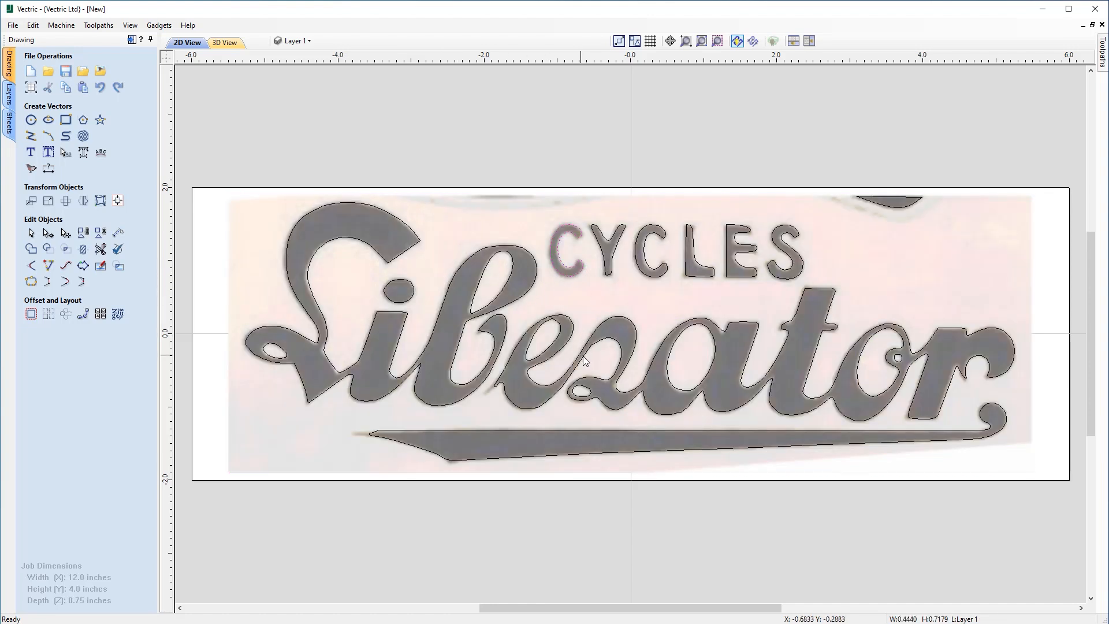
Hide the Bitmap Layer and delete the stray sliver vector near the upper edge of the material, beyond CYCLES
left_click(307, 43)
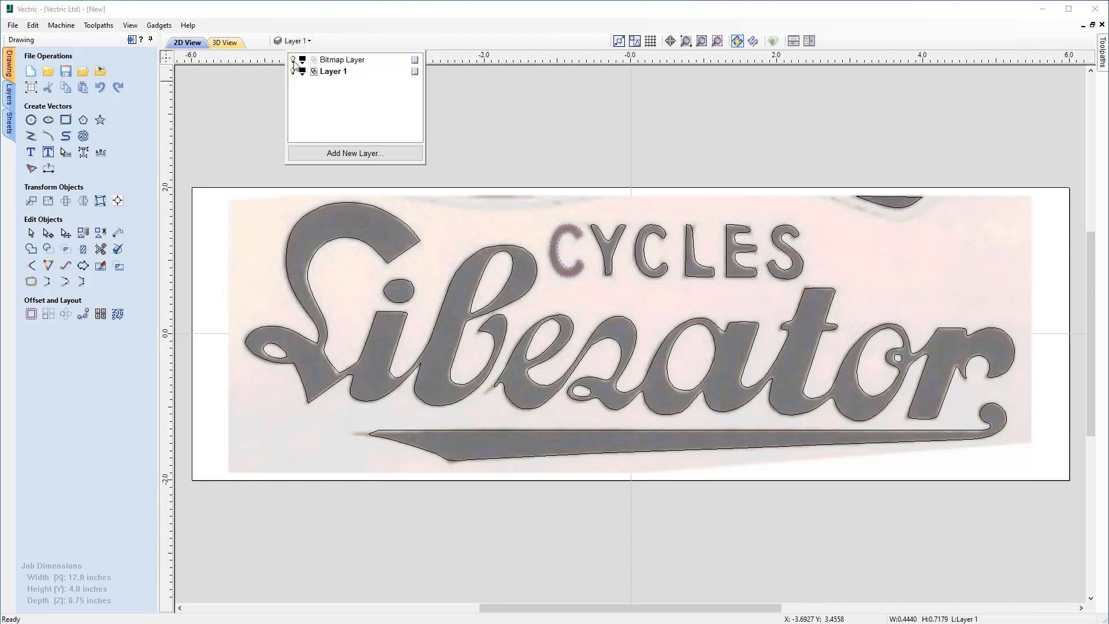
left_click(293, 60)
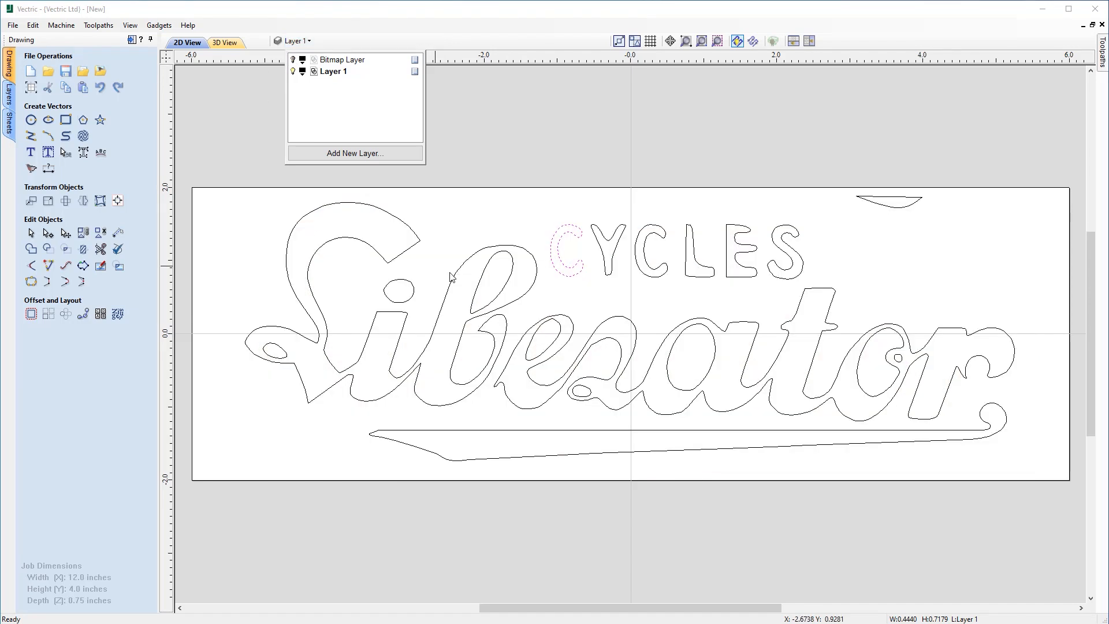
left_click(595, 290)
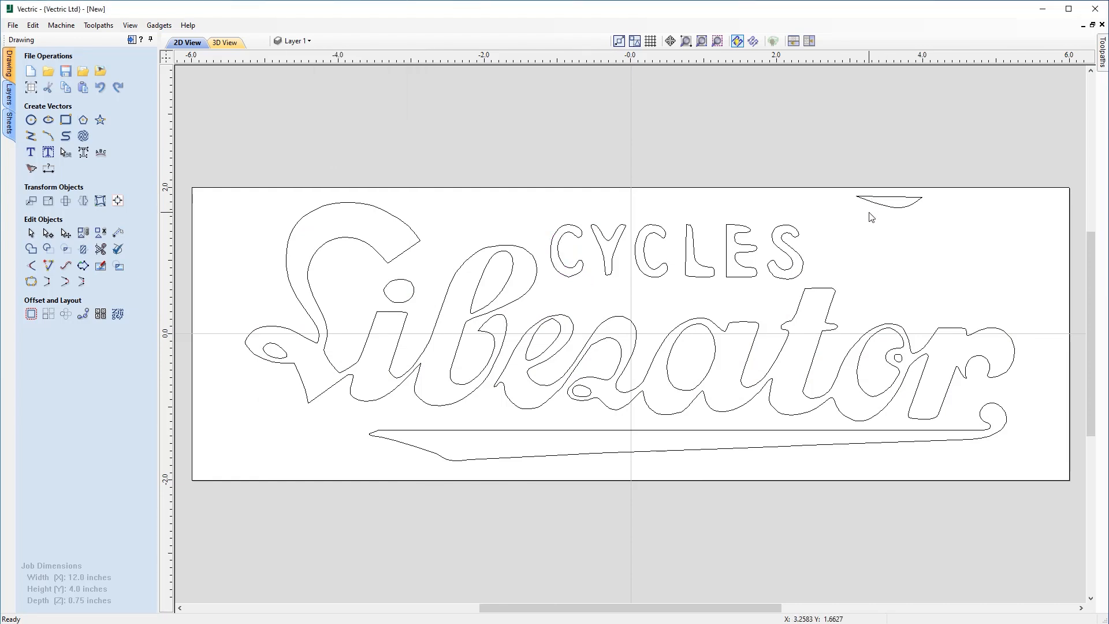
left_click(886, 207)
key("Delete")
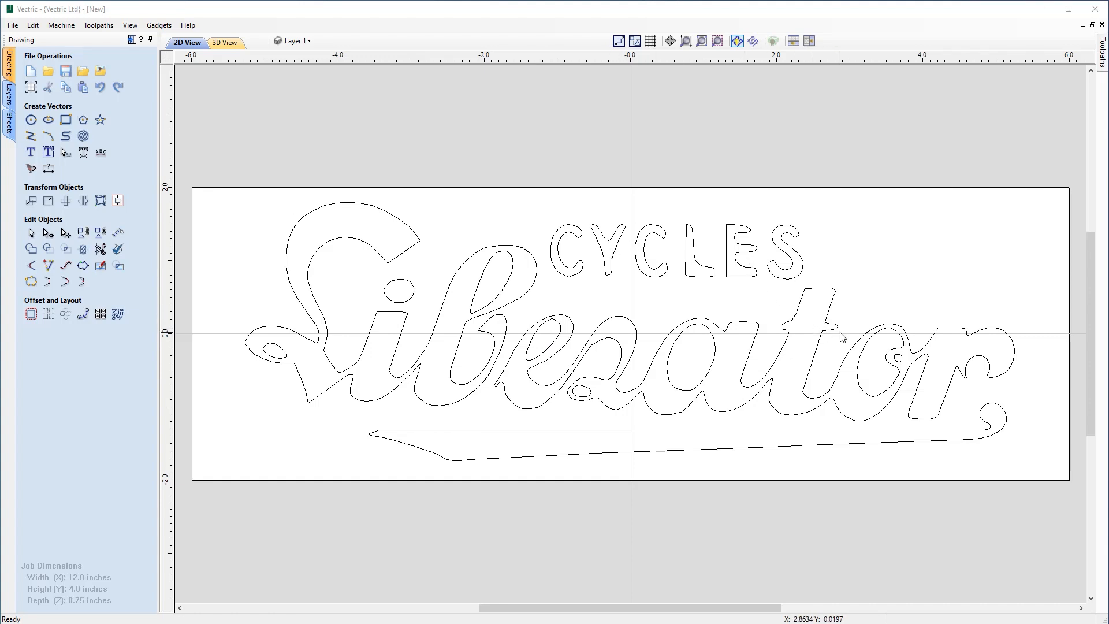
Examine the traced script letters up close and open the inner loop of the e for node editing
scroll(557, 330, "up", 3)
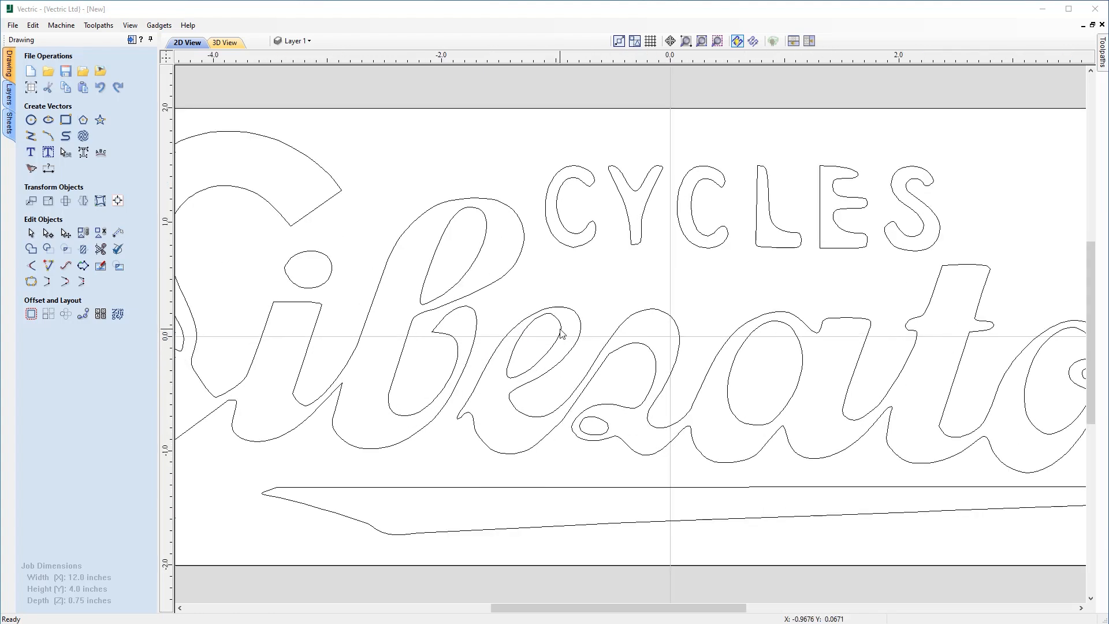
scroll(553, 325, "up", 2)
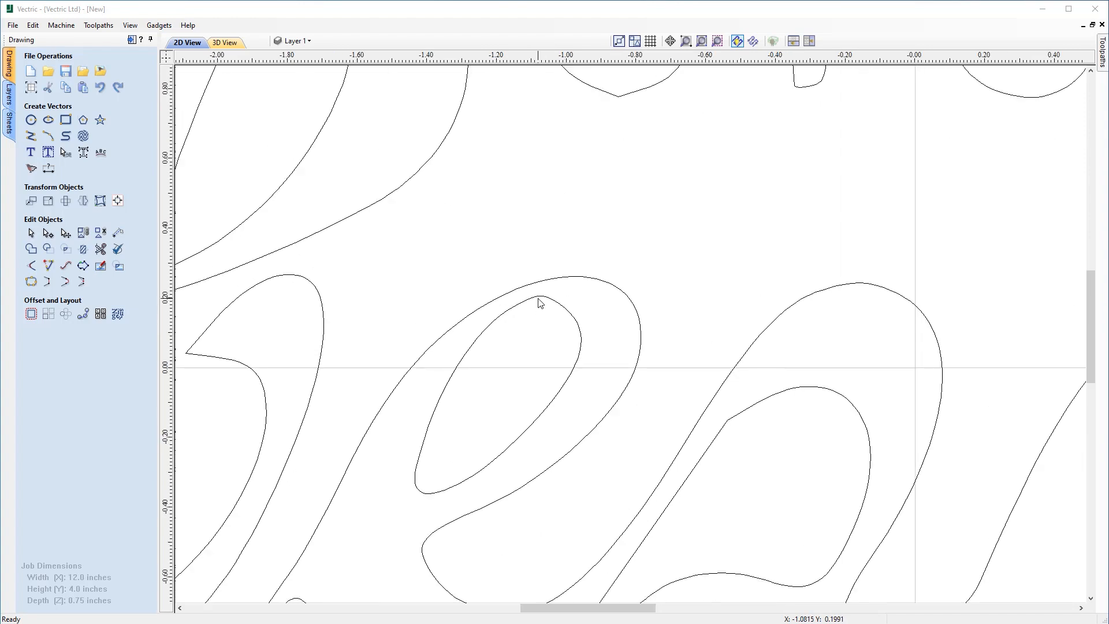
scroll(619, 376, "down", 1)
scroll(712, 415, "up", 3)
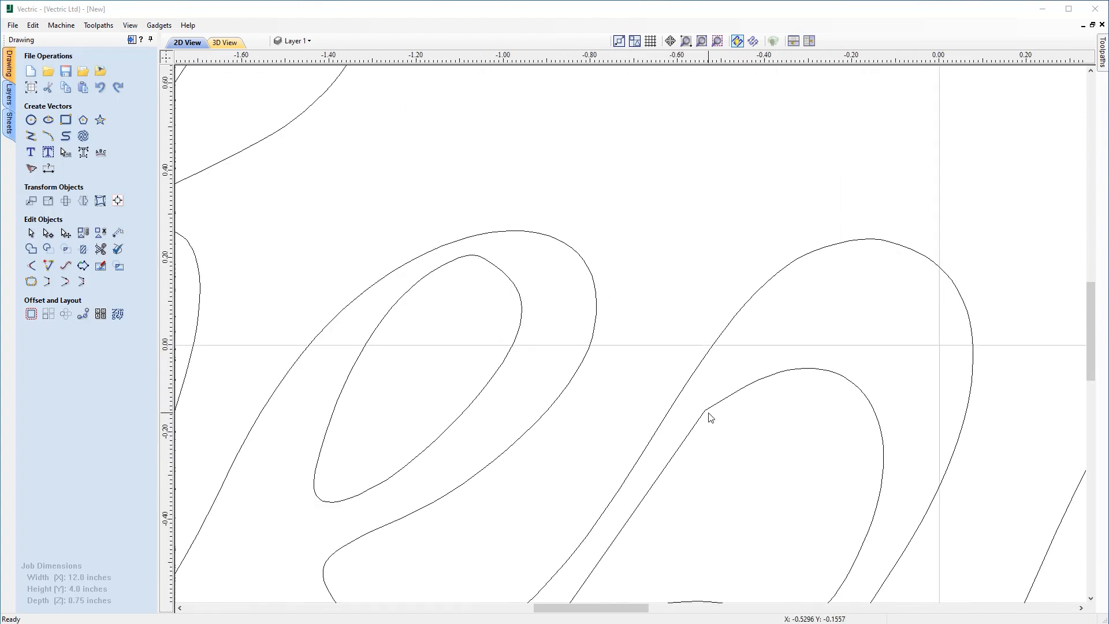
scroll(723, 408, "down", 4)
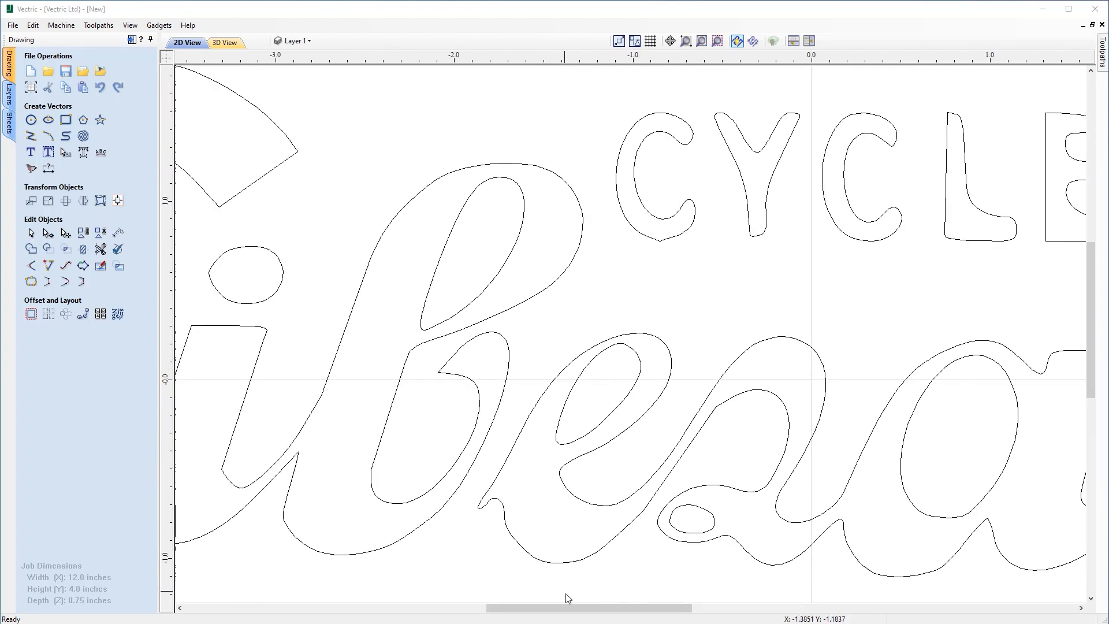
left_click_drag(543, 607, 574, 608)
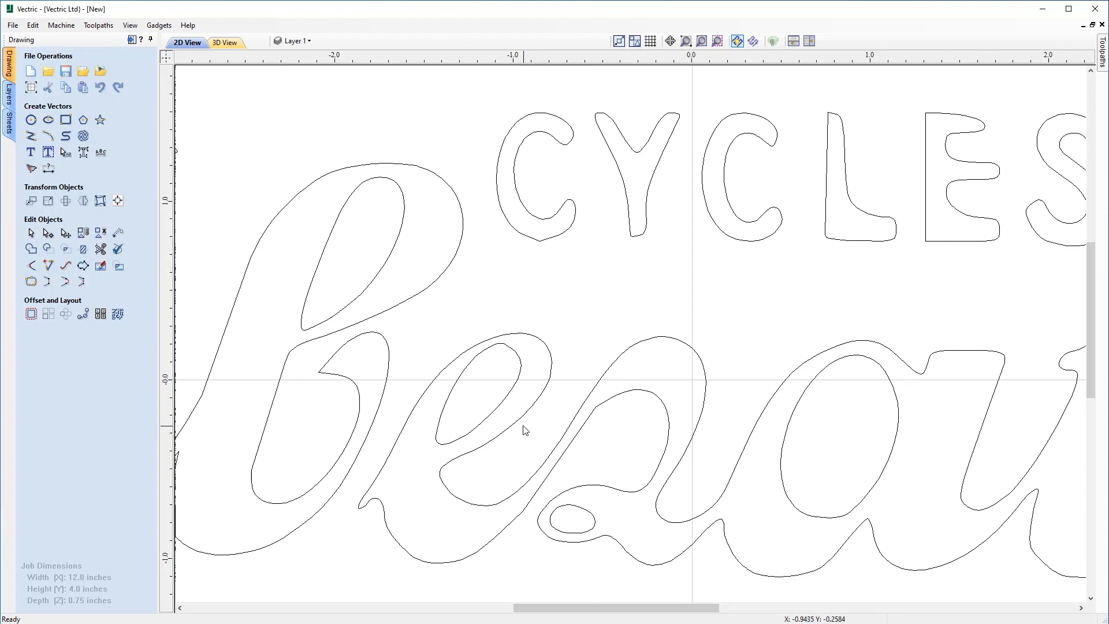
left_click(508, 401)
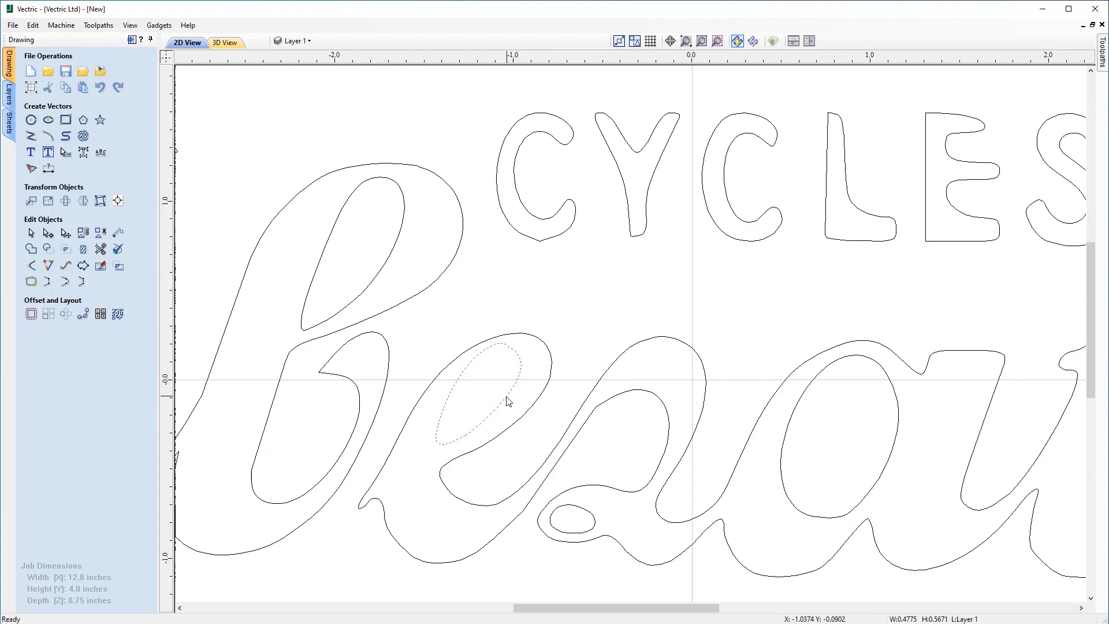
double_click(504, 417)
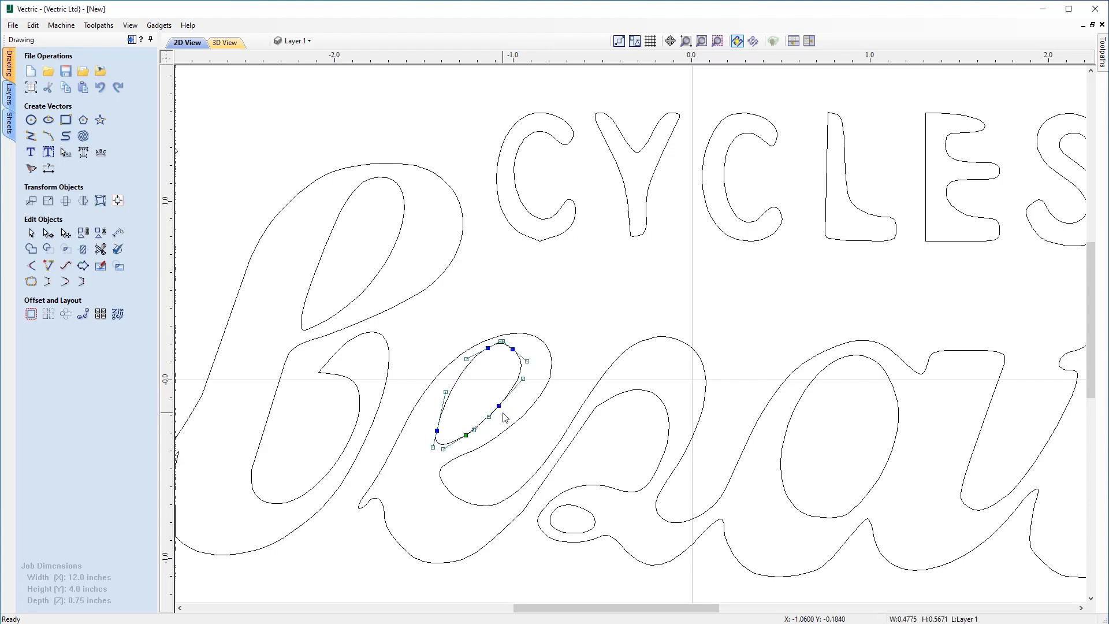
Try moving the upper-right node of the e's inner loop slightly outward, and undo the move
scroll(502, 359, "up", 3)
scroll(504, 357, "up", 4)
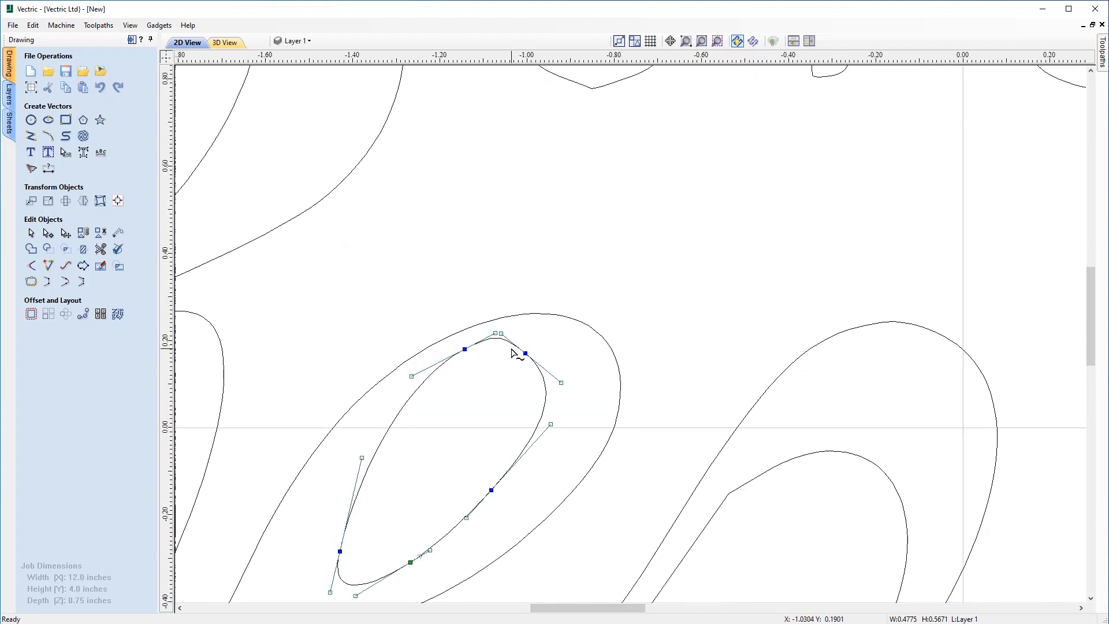
scroll(508, 361, "down", 3)
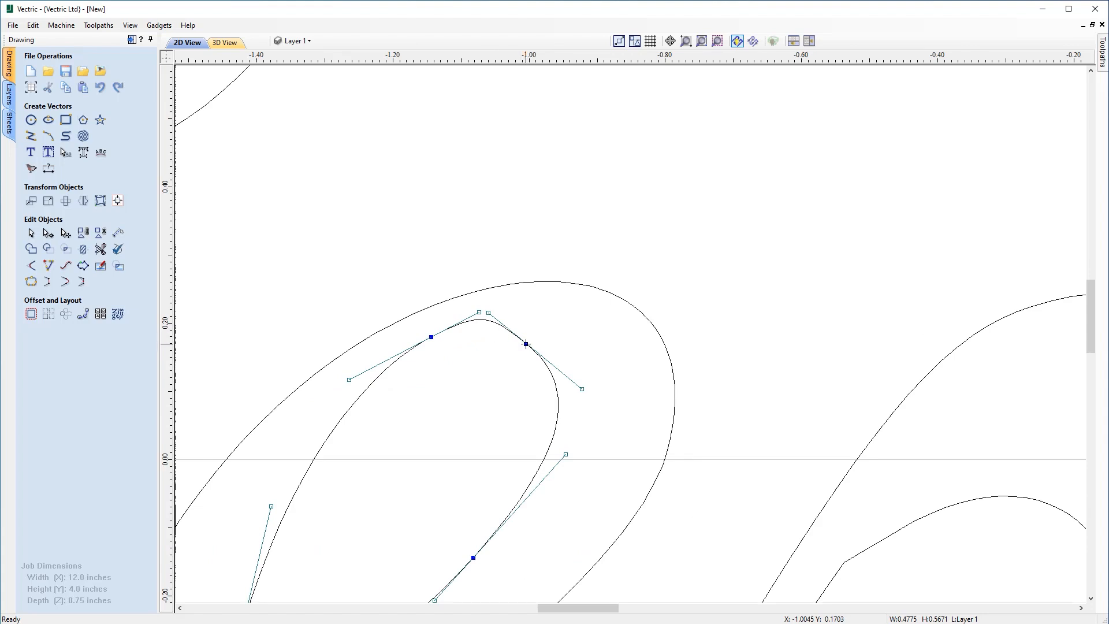
left_click_drag(526, 343, 533, 336)
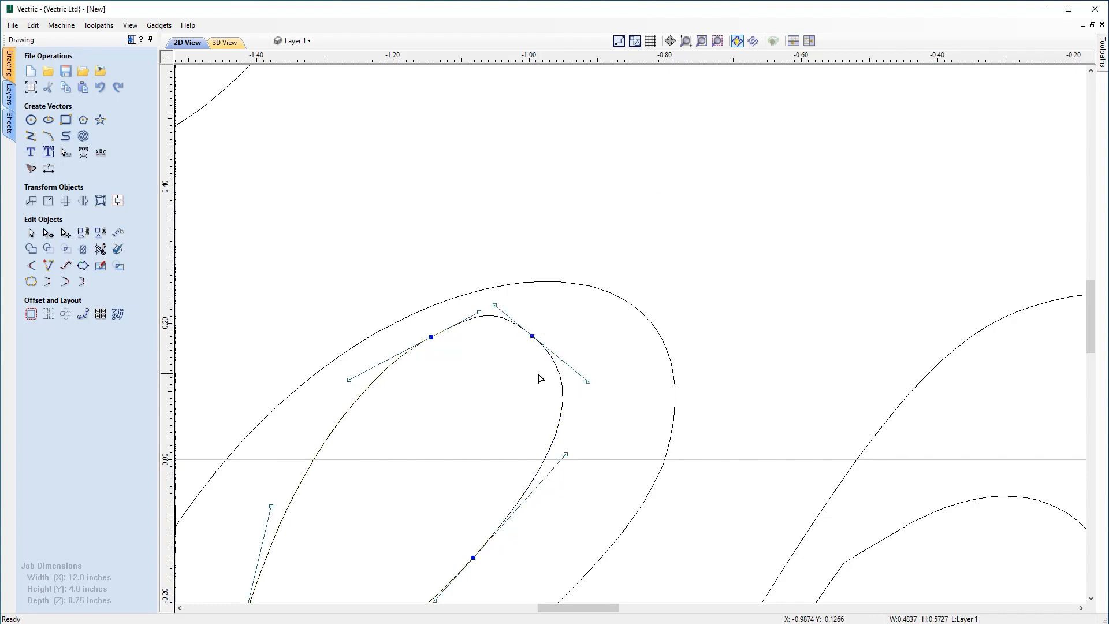
key("ctrl+z")
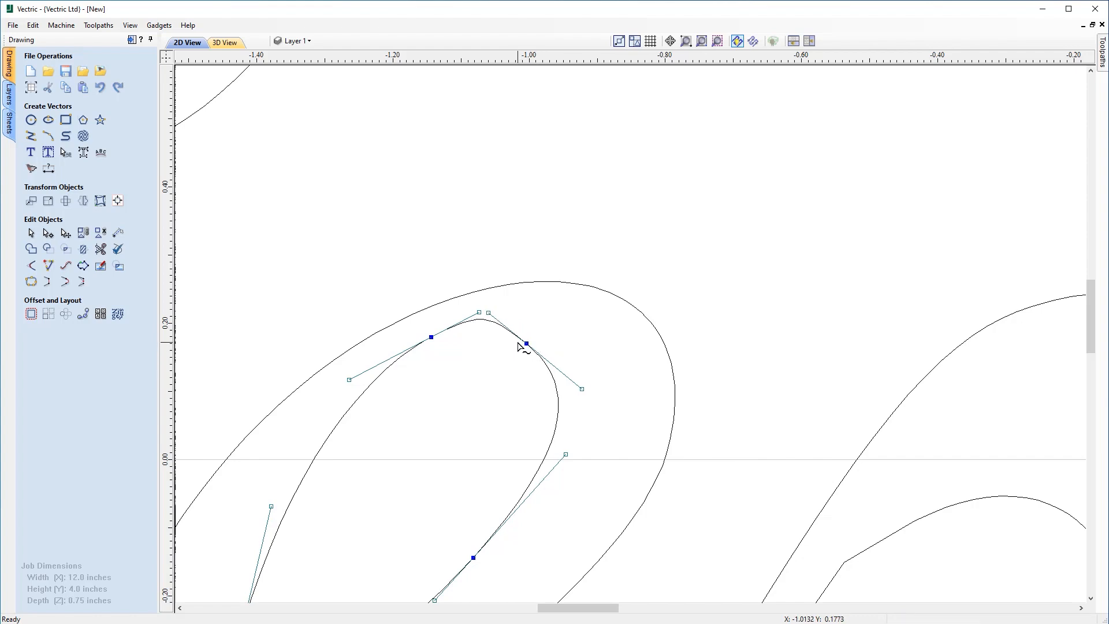
Insert a point at the peak of the e's inner loop and move it slightly down to round the curve
right_click(484, 322)
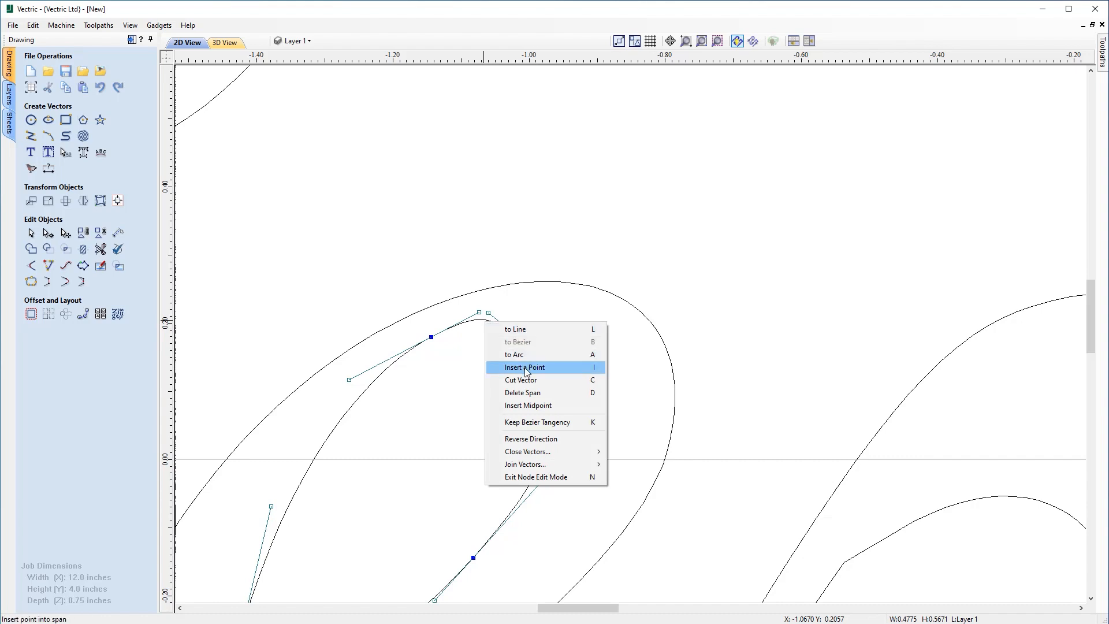
left_click(525, 368)
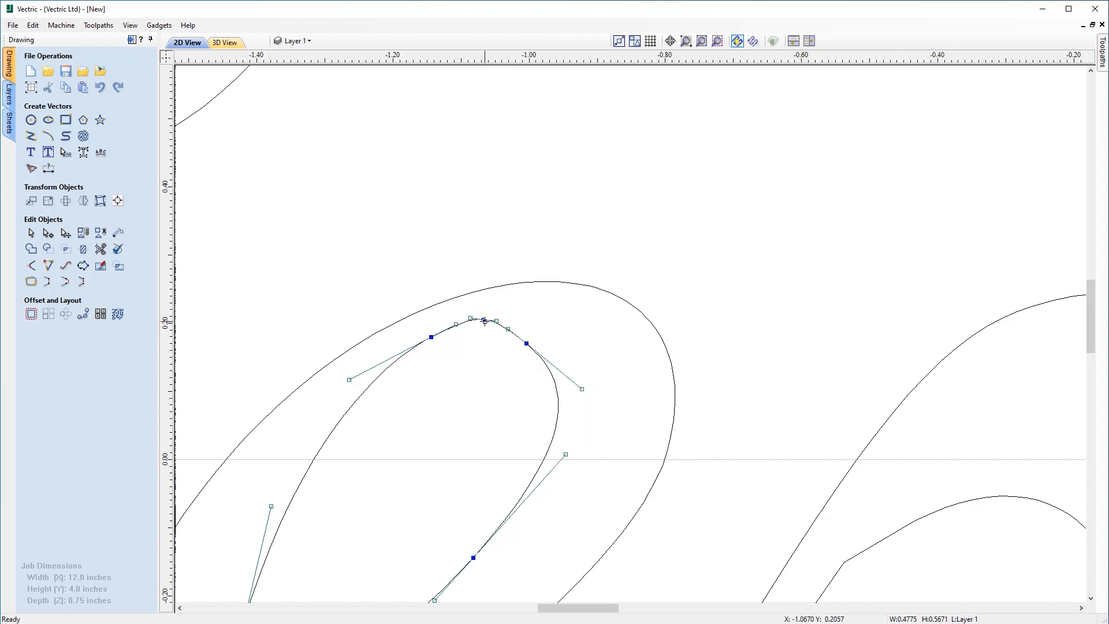
left_click_drag(484, 321, 483, 326)
Select the main script outline at the inner corner of the r beside the e for node editing
scroll(486, 375, "down", 1)
scroll(495, 387, "down", 1)
scroll(537, 426, "down", 1)
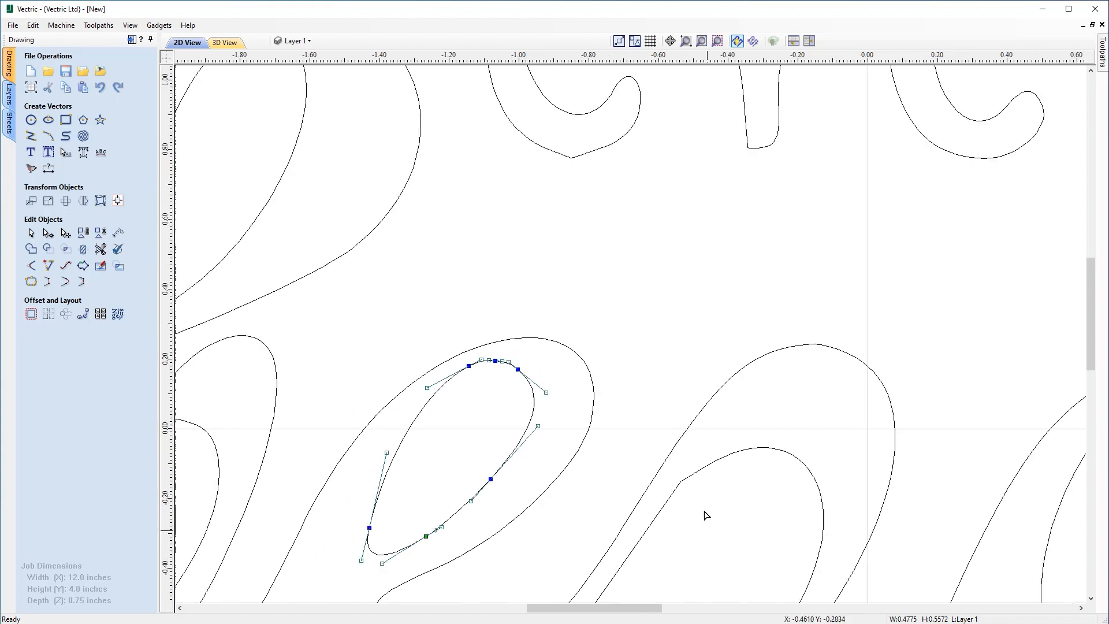
left_click(679, 482)
left_click_drag(640, 609, 661, 610)
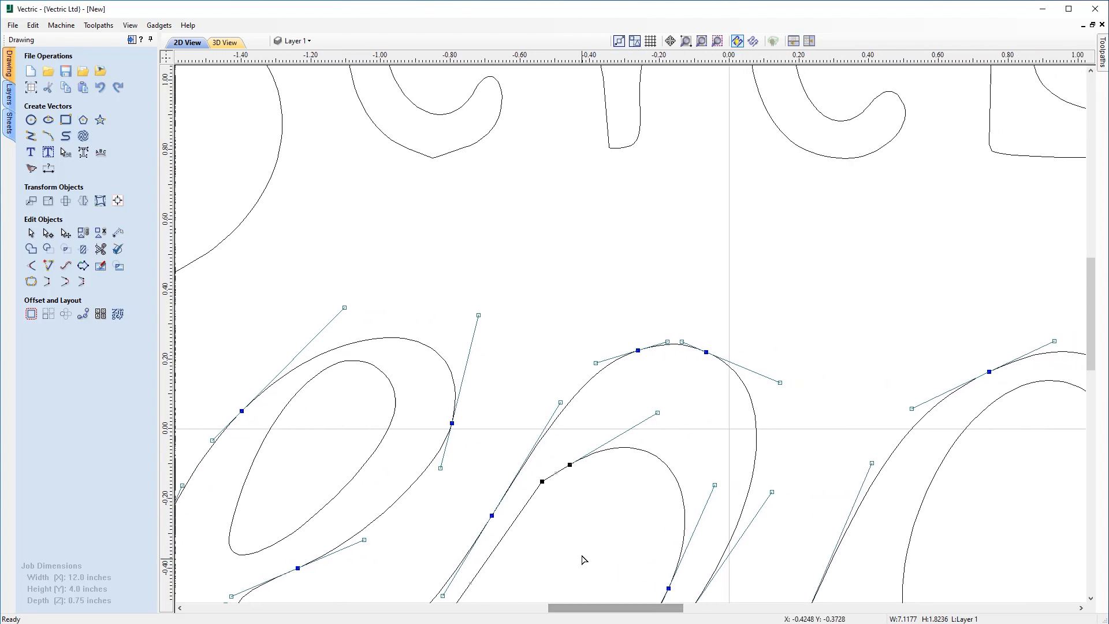
Try deleting the sharp corner point where the r's inner stem edge meets its loop
scroll(581, 526, "up", 3)
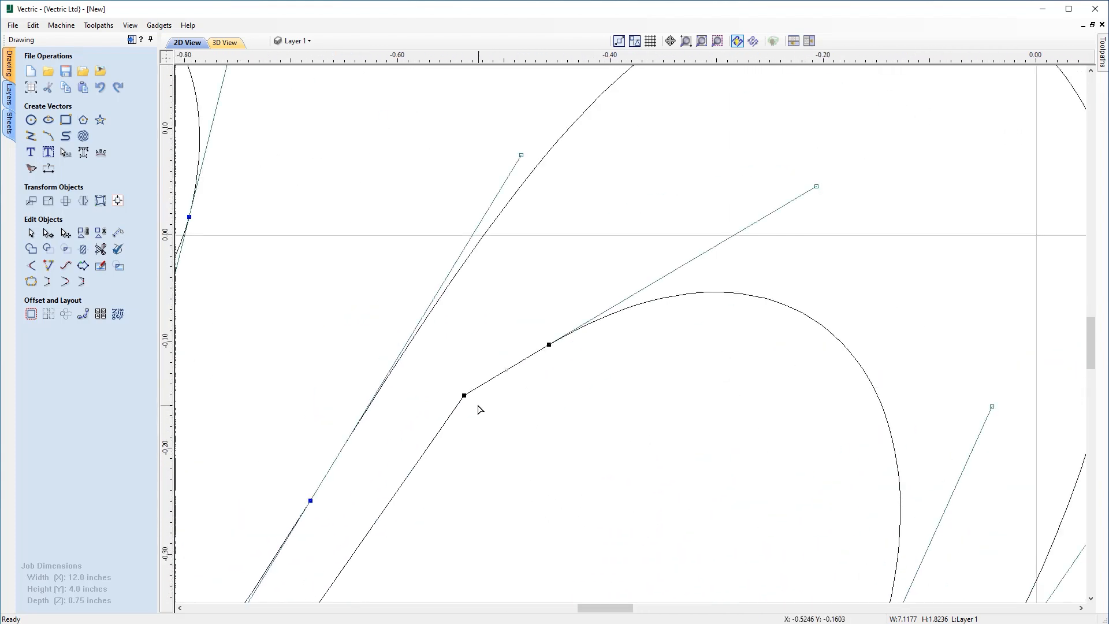
right_click(465, 396)
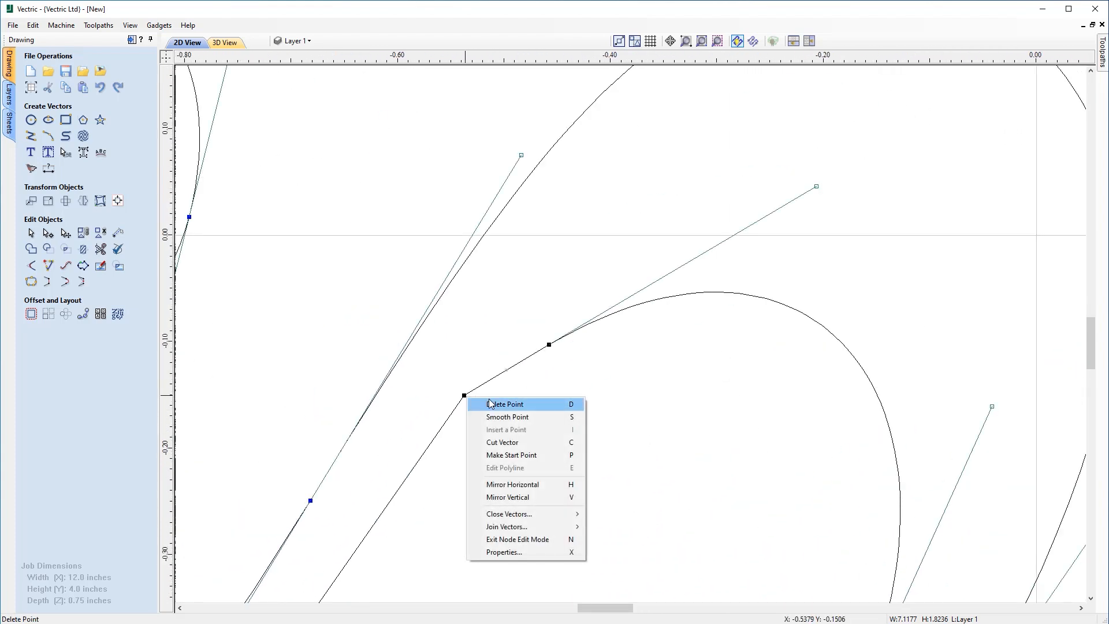
left_click(492, 402)
scroll(547, 428, "down", 3)
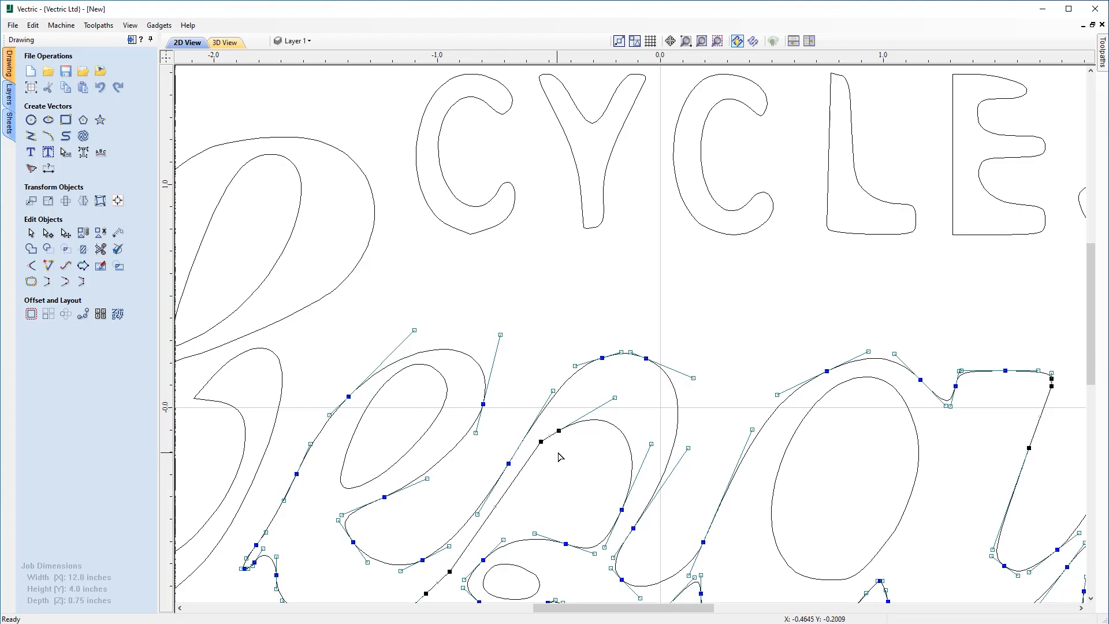
Make the r's inner corner point smooth and adjust the neighbouring curve handles to round the transition into the loop
scroll(553, 455, "up", 5)
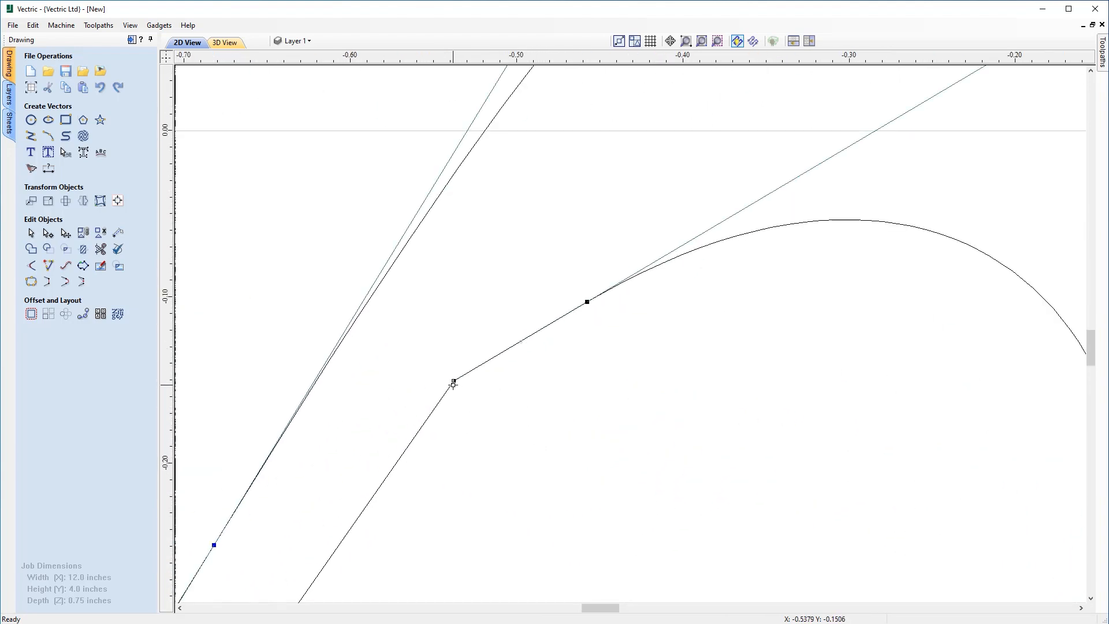
right_click(453, 382)
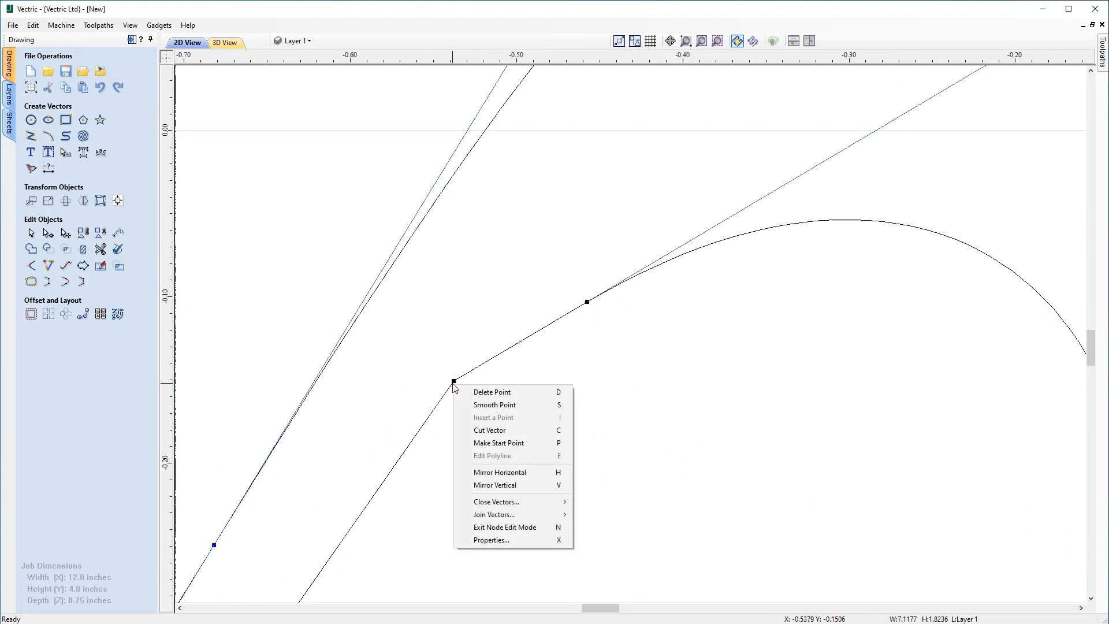
left_click(497, 405)
mouse_move(487, 350)
left_mouse_down()
mouse_move(463, 341)
mouse_move(478, 349)
left_mouse_up()
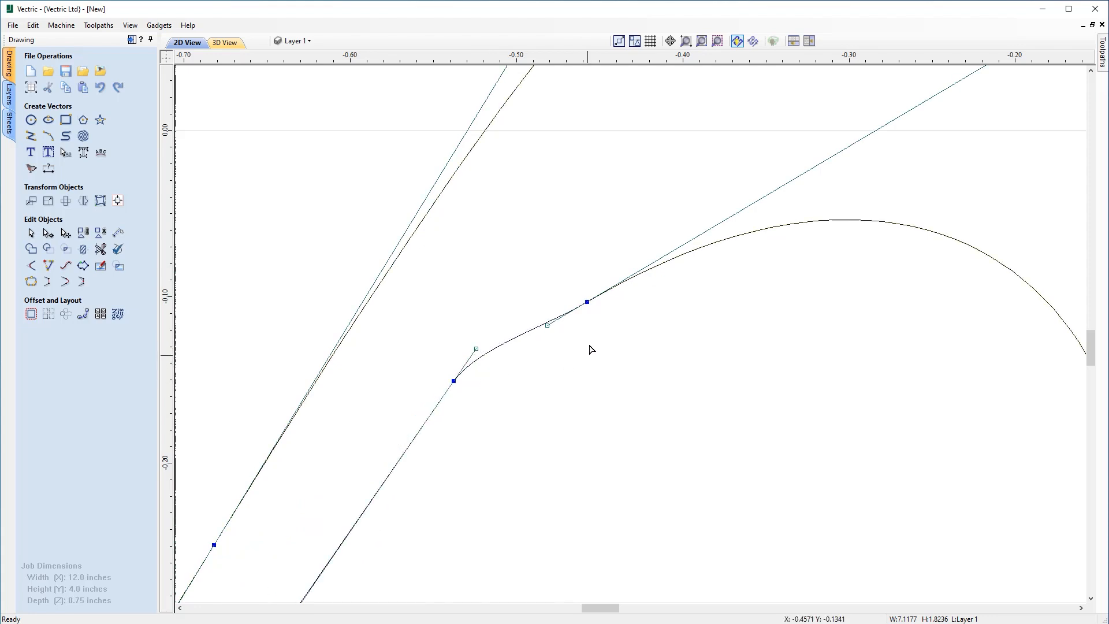
left_click_drag(547, 326, 540, 325)
scroll(595, 382, "down", 3)
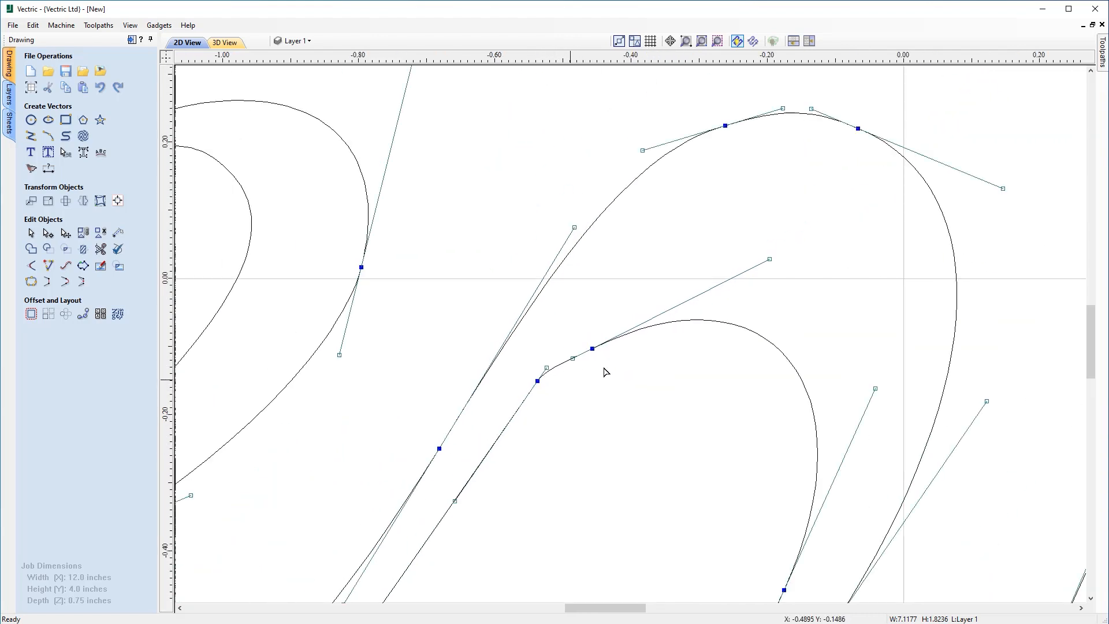
scroll(610, 403, "down", 2)
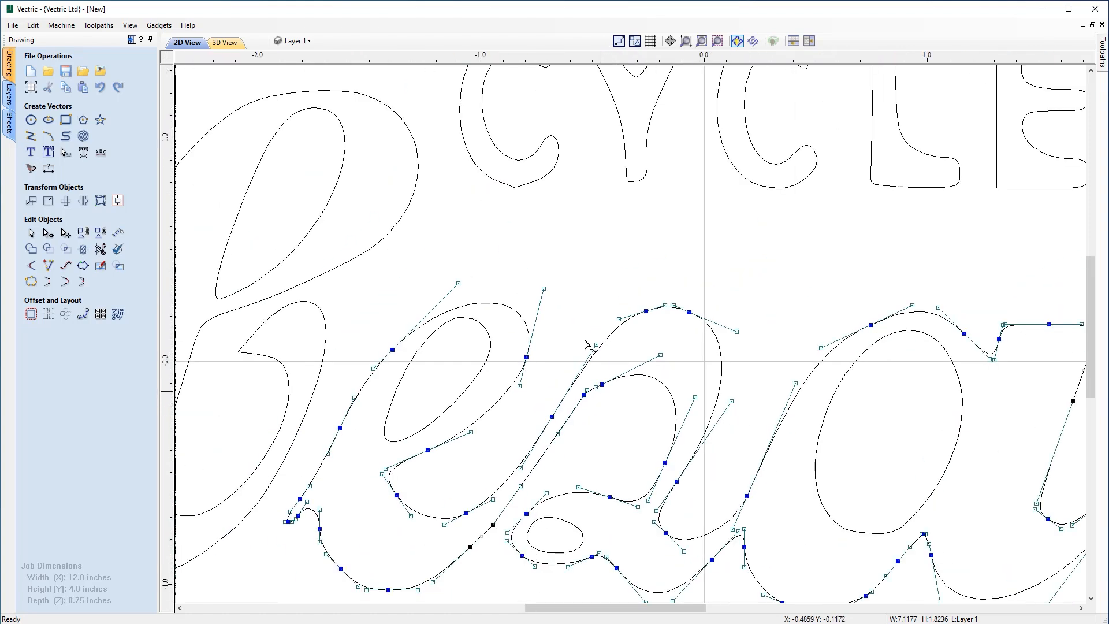
Turn off smoothing on the lowest node of the first C in CYCLES and set its handles level to flatten the tip
scroll(536, 195, "up", 1)
left_click(512, 186)
scroll(509, 186, "up", 5)
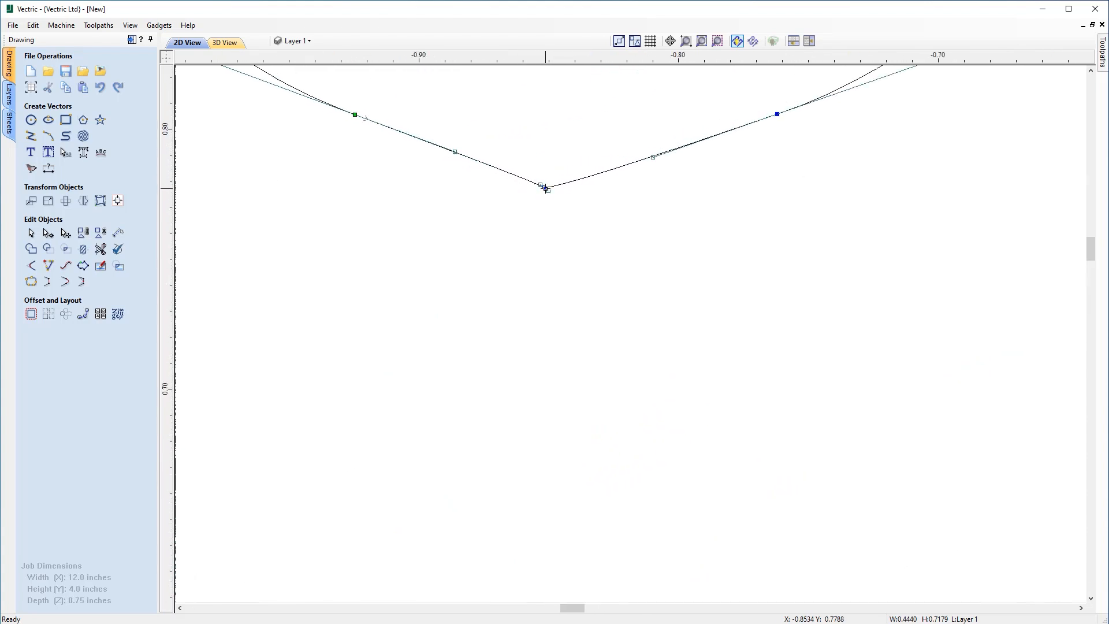
scroll(543, 188, "up", 2)
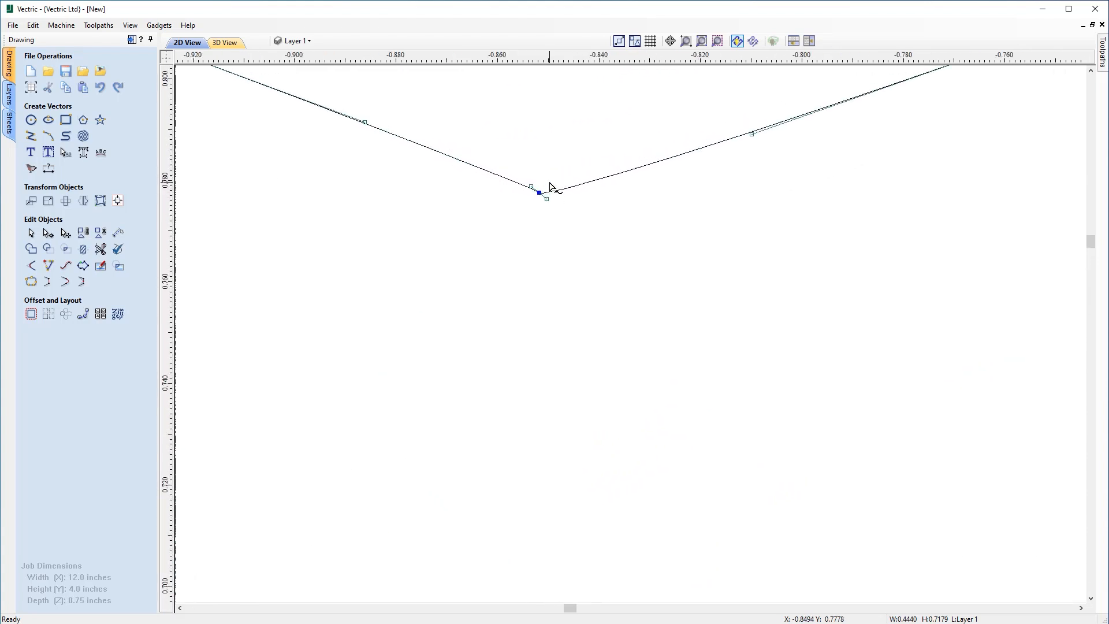
right_click(536, 199)
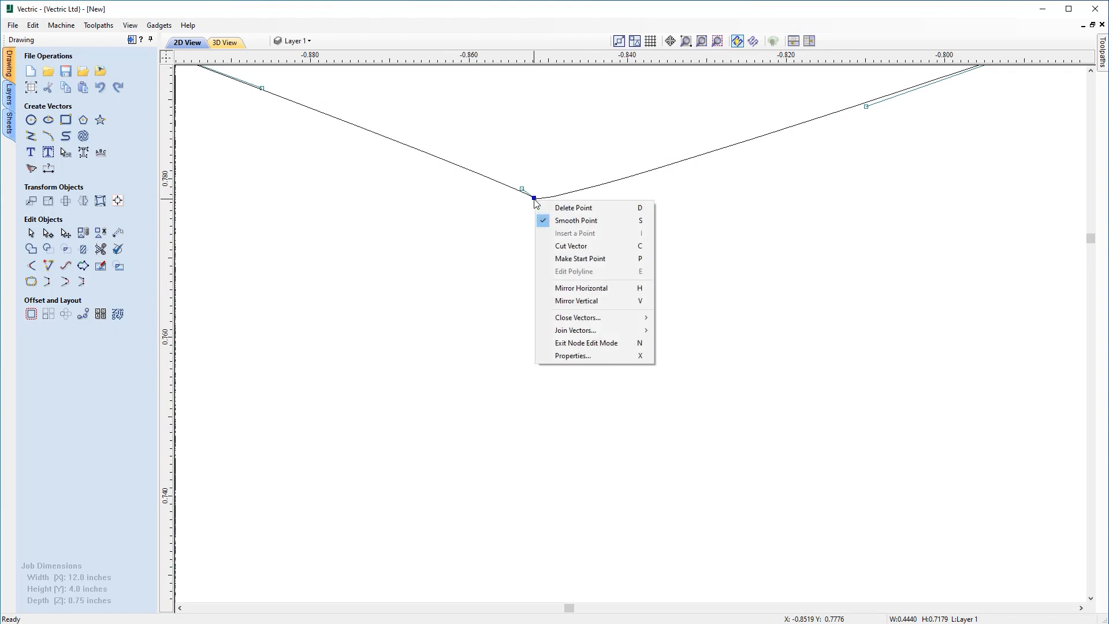
left_click(572, 219)
left_click_drag(545, 206, 521, 203)
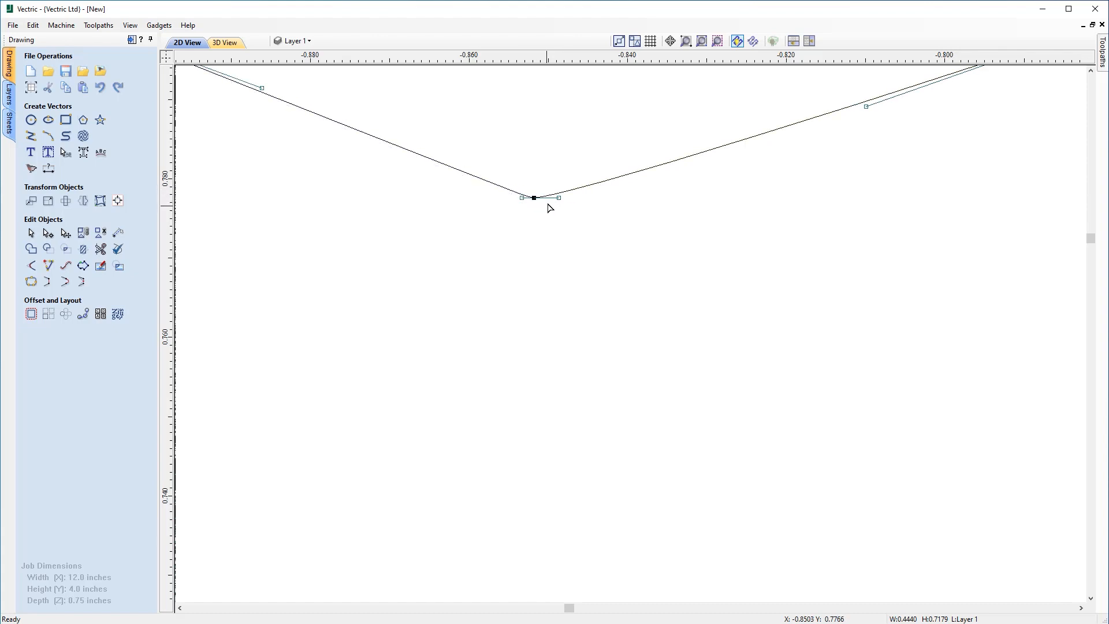
scroll(576, 223, "down", 1)
scroll(575, 223, "down", 2)
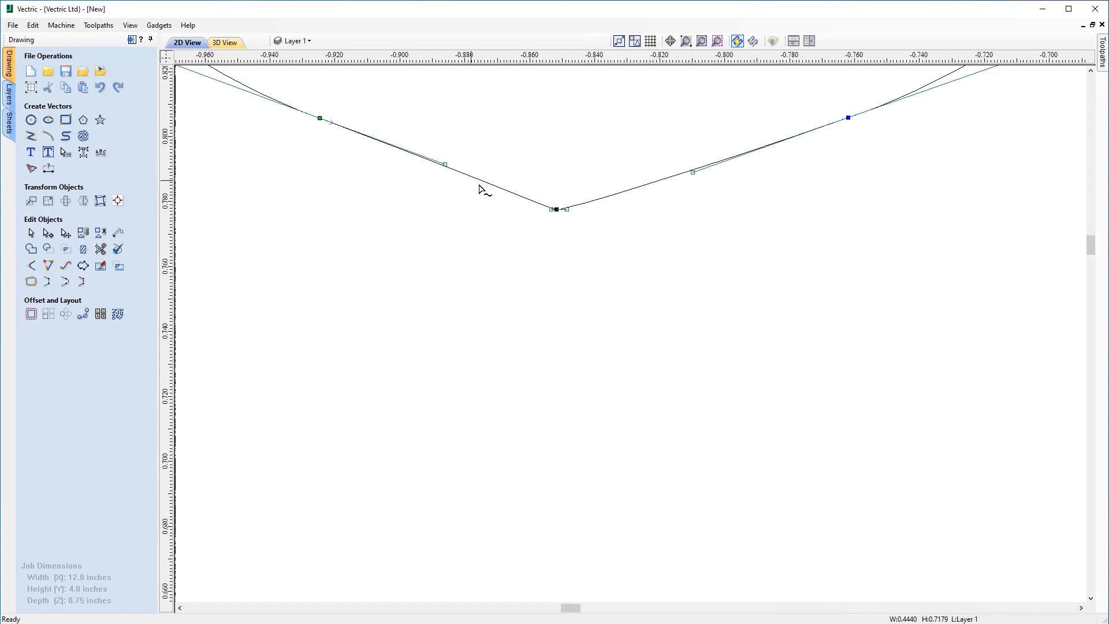
scroll(631, 257, "down", 5)
scroll(631, 257, "down", 6)
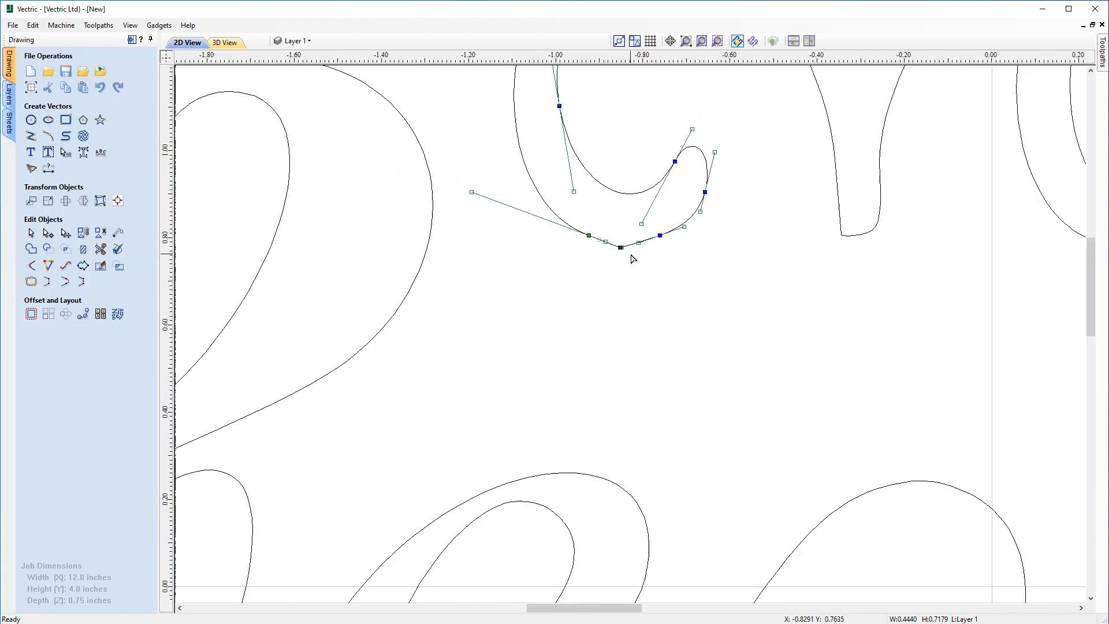
scroll(640, 311, "down", 2)
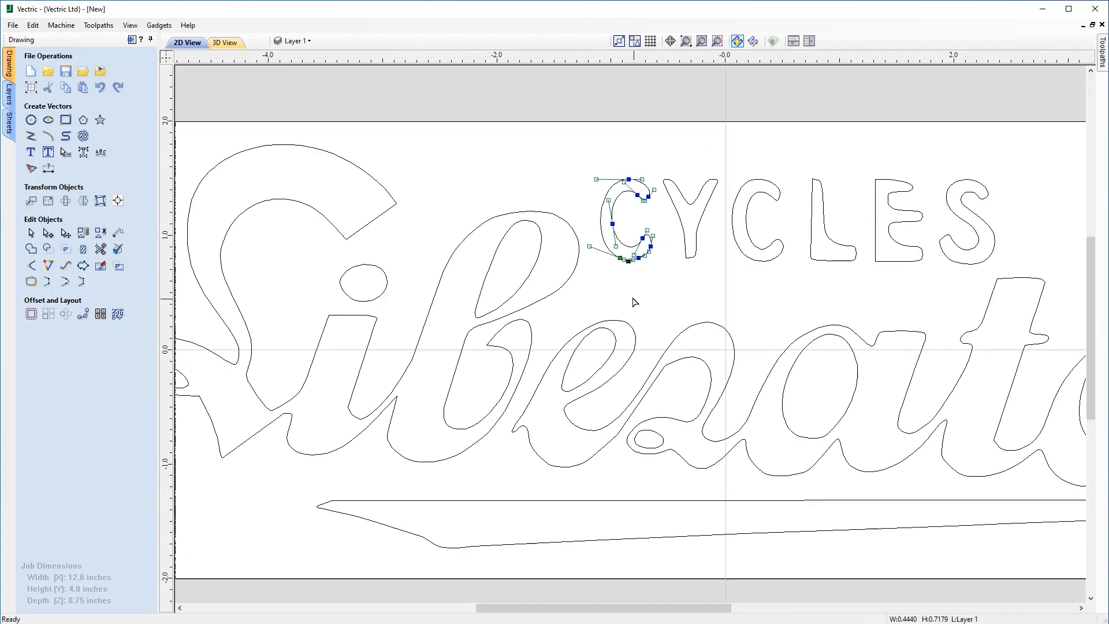
left_click(635, 291)
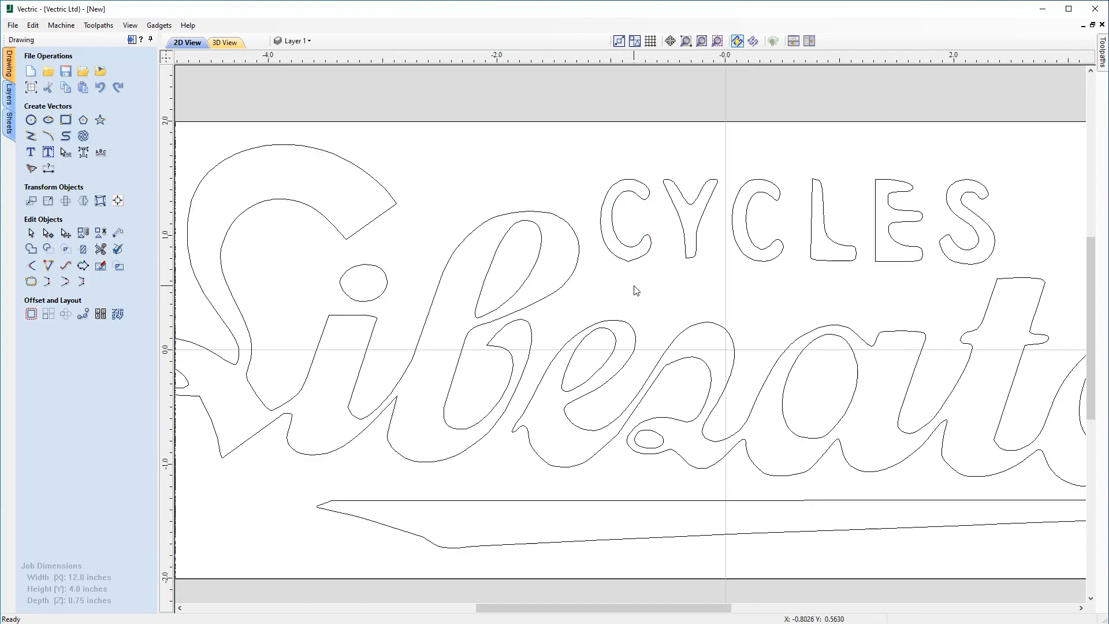
left_click(702, 41)
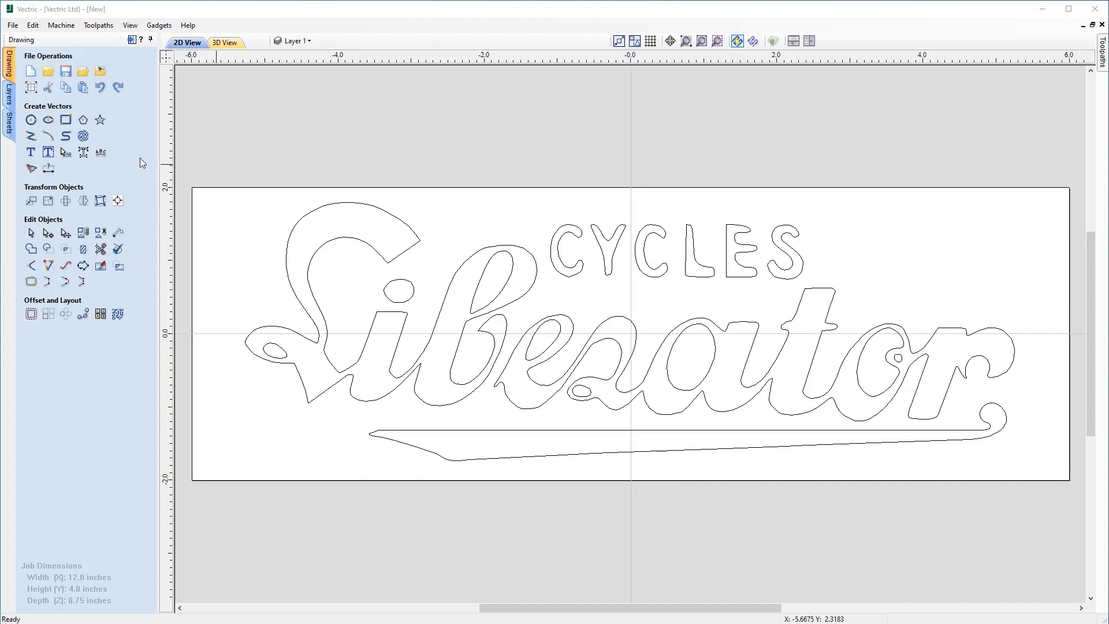
Create a new text object reading CYCLES in the Arial TrueType font
left_click(36, 158)
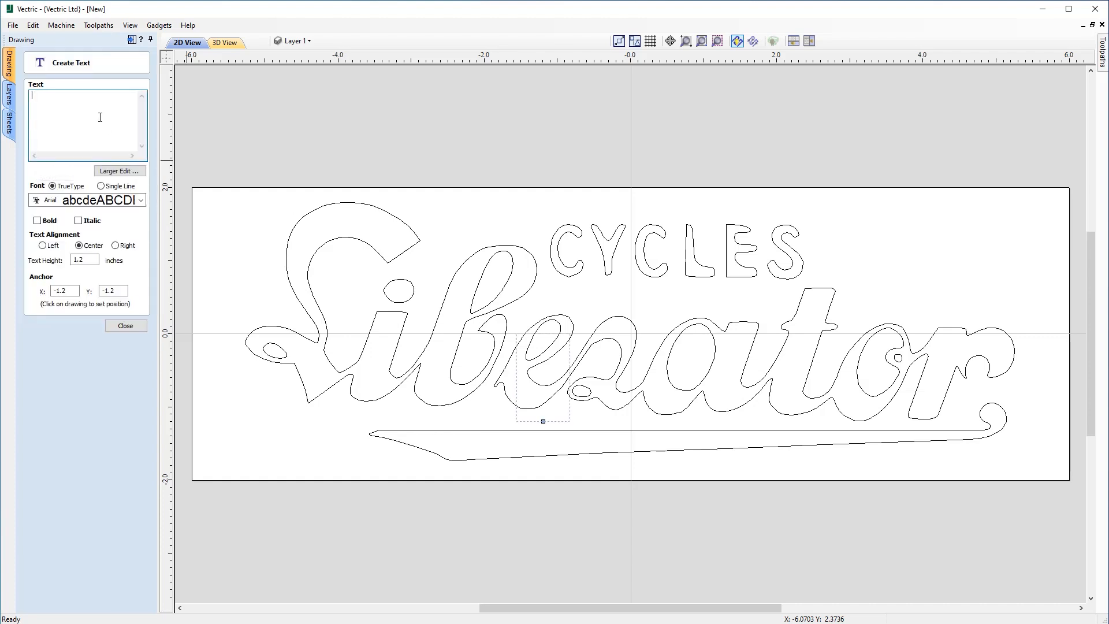
type("CYCLES")
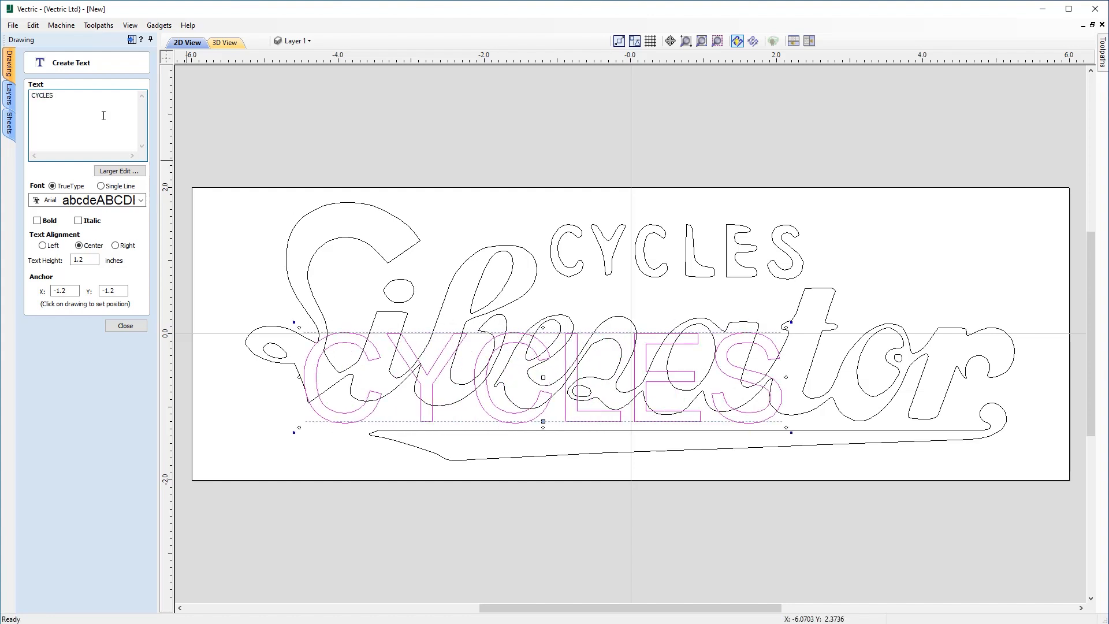
left_click(124, 202)
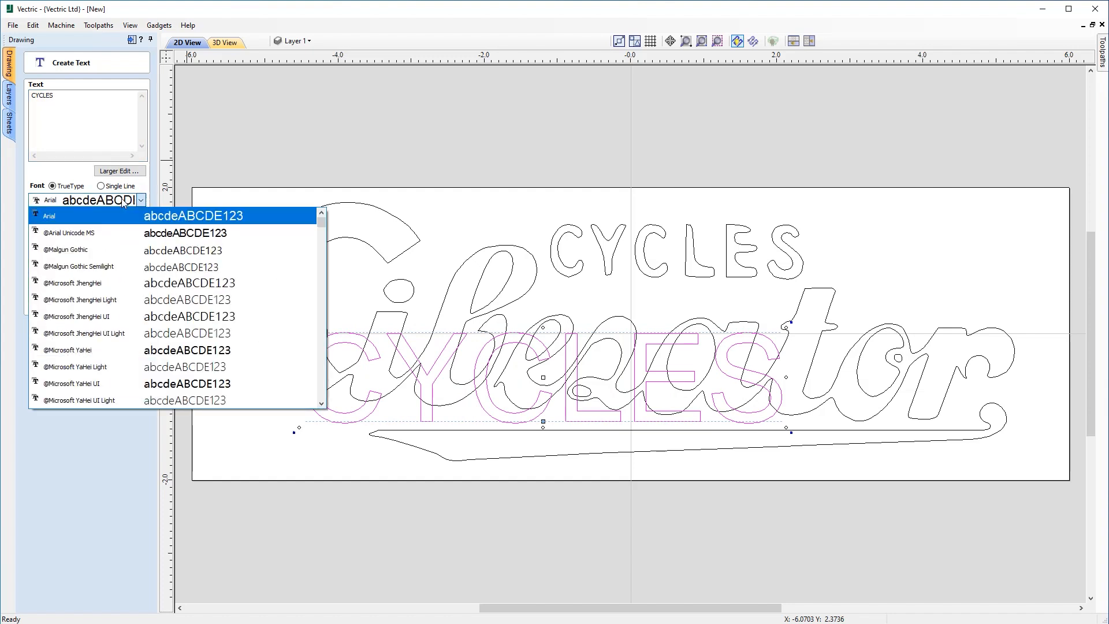
scroll(93, 341, "down", 5)
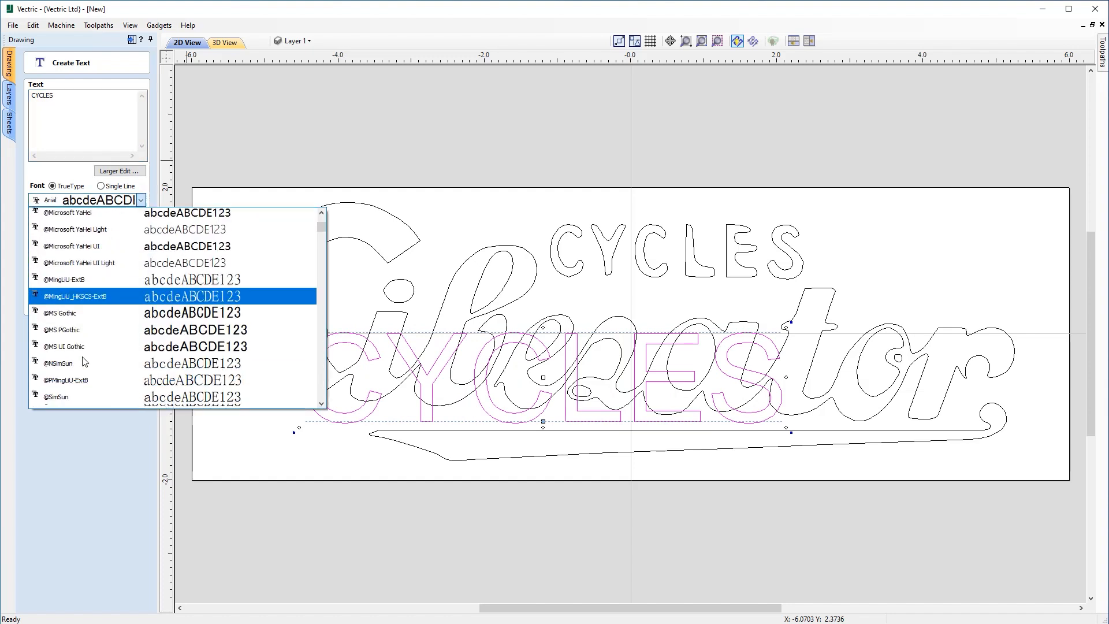
scroll(86, 355, "down", 1)
scroll(87, 355, "up", 6)
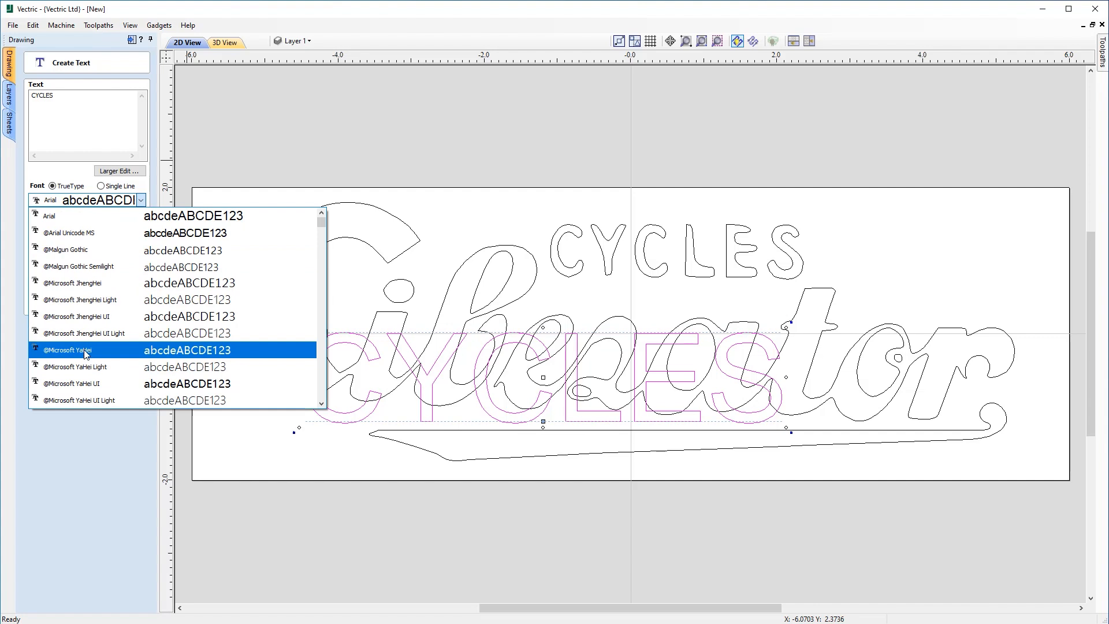
left_click(65, 225)
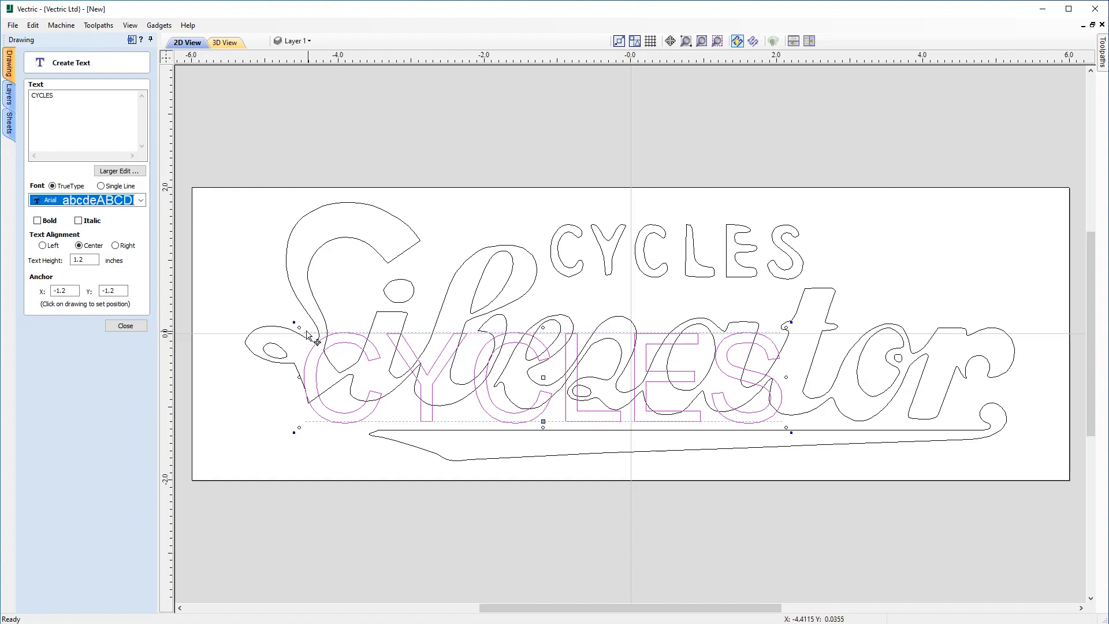
Scale the CYCLES text to about 0.634 inches high and position it over the traced CYCLES letters
left_click_drag(298, 328, 220, 339)
left_click_drag(522, 379, 711, 252)
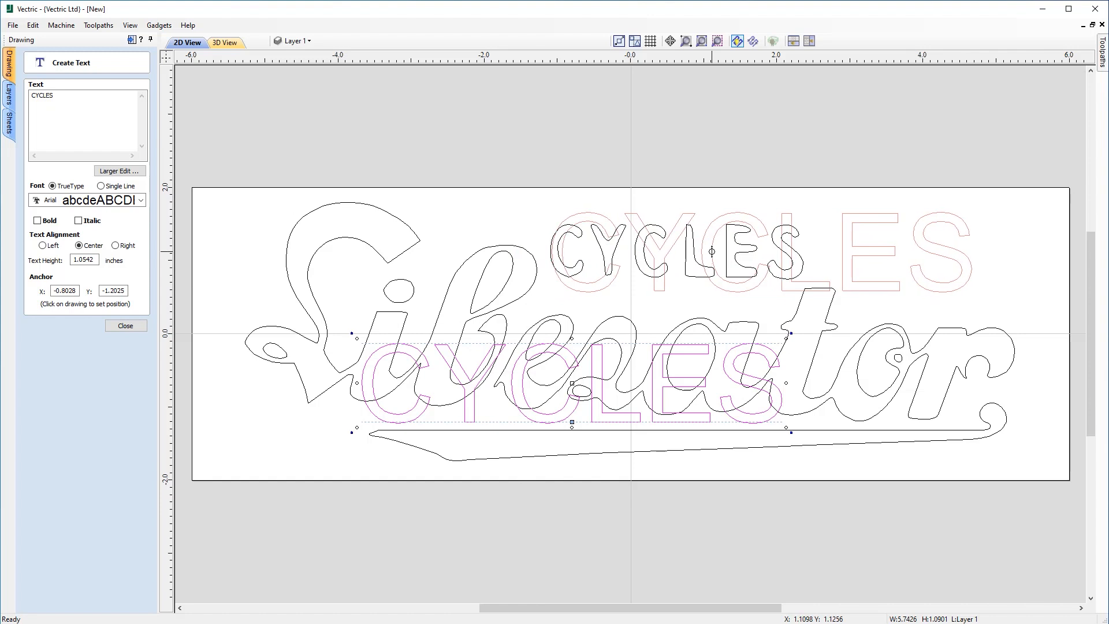
left_click_drag(711, 252, 711, 251)
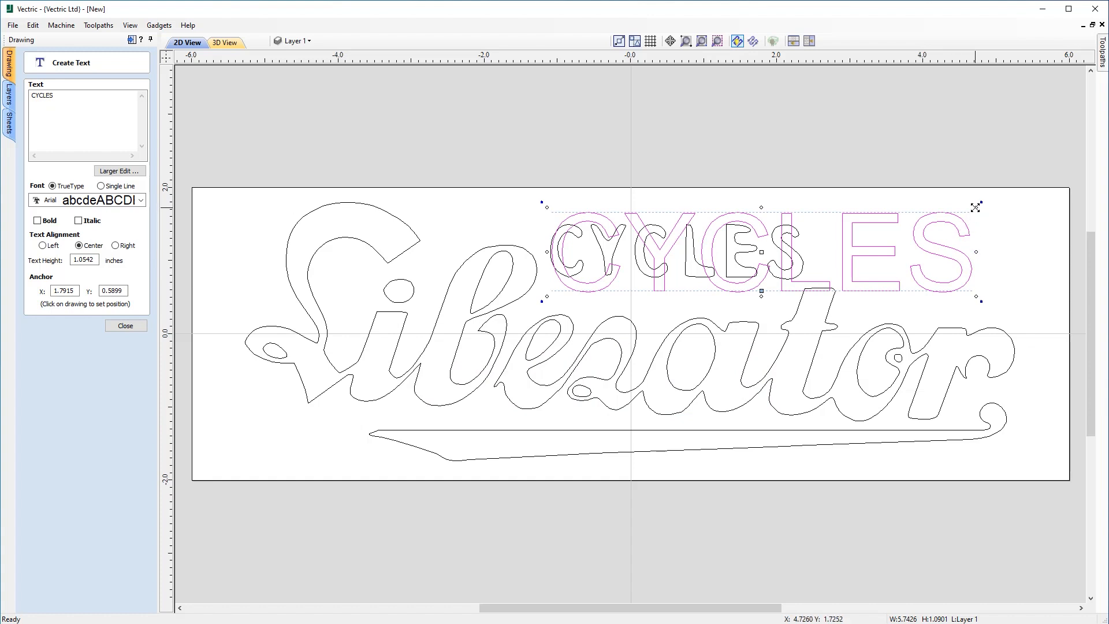
left_click_drag(978, 206, 847, 245)
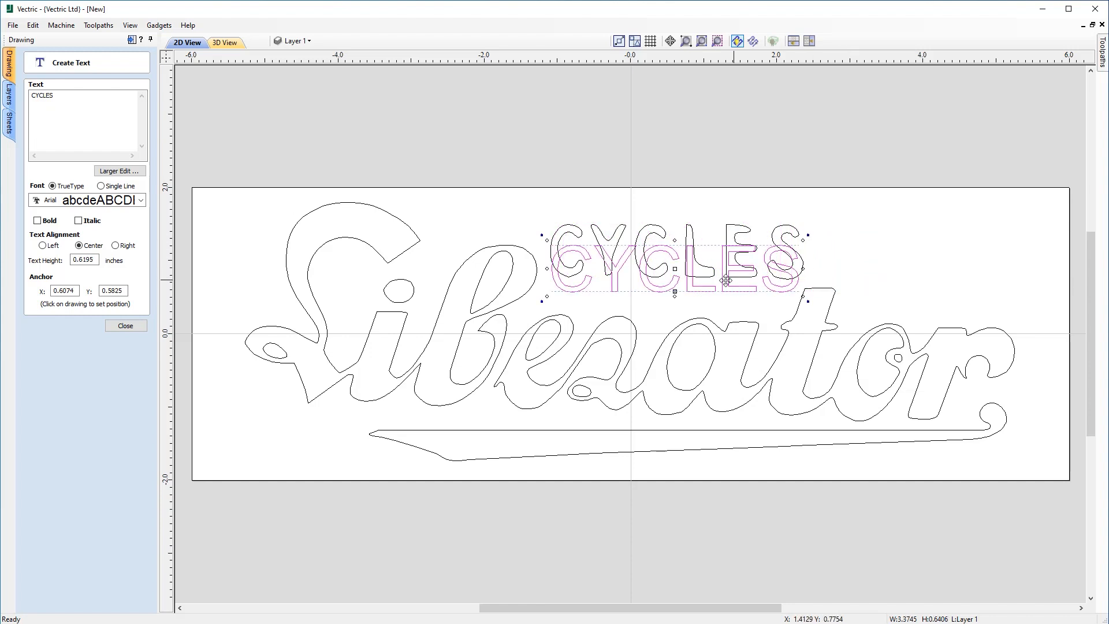
left_click_drag(724, 283, 723, 263)
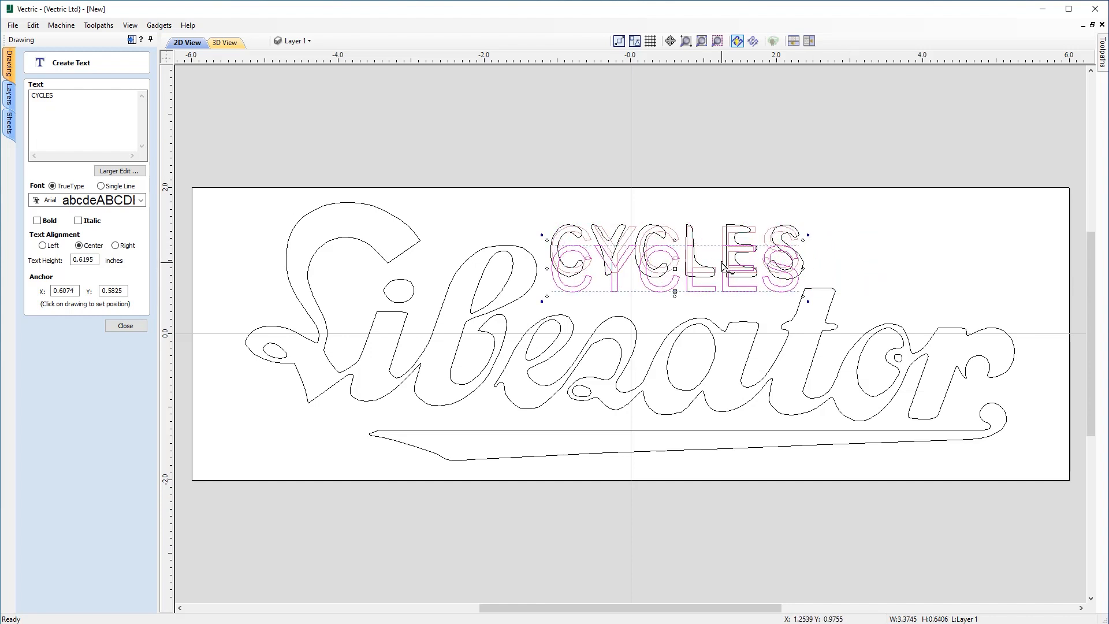
left_click_drag(722, 262, 722, 264)
left_click_drag(802, 277, 790, 274)
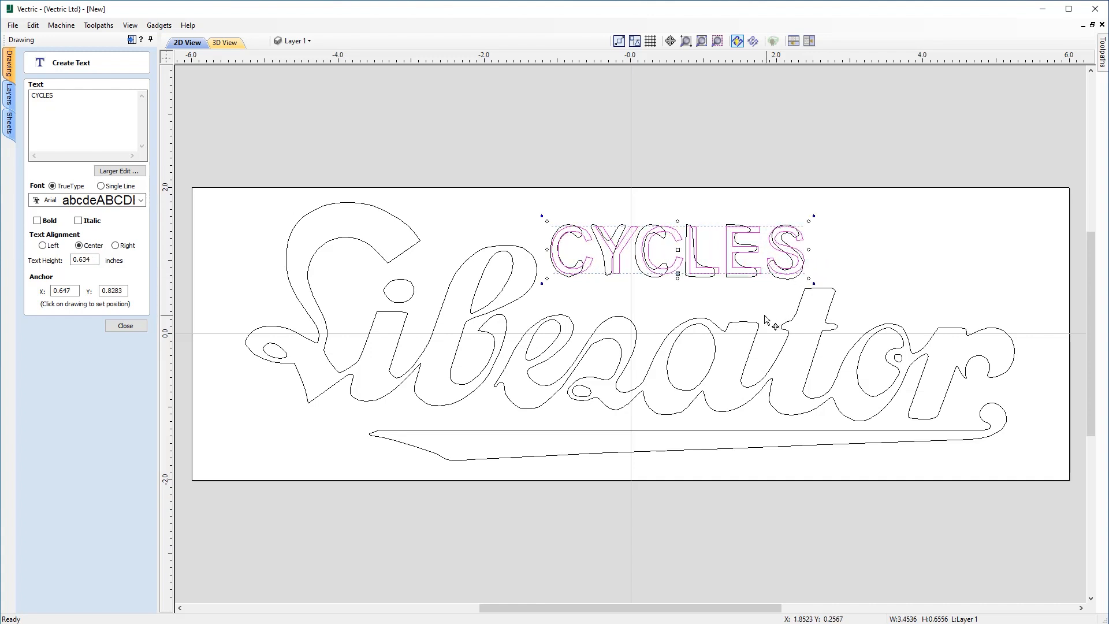
left_click(125, 326)
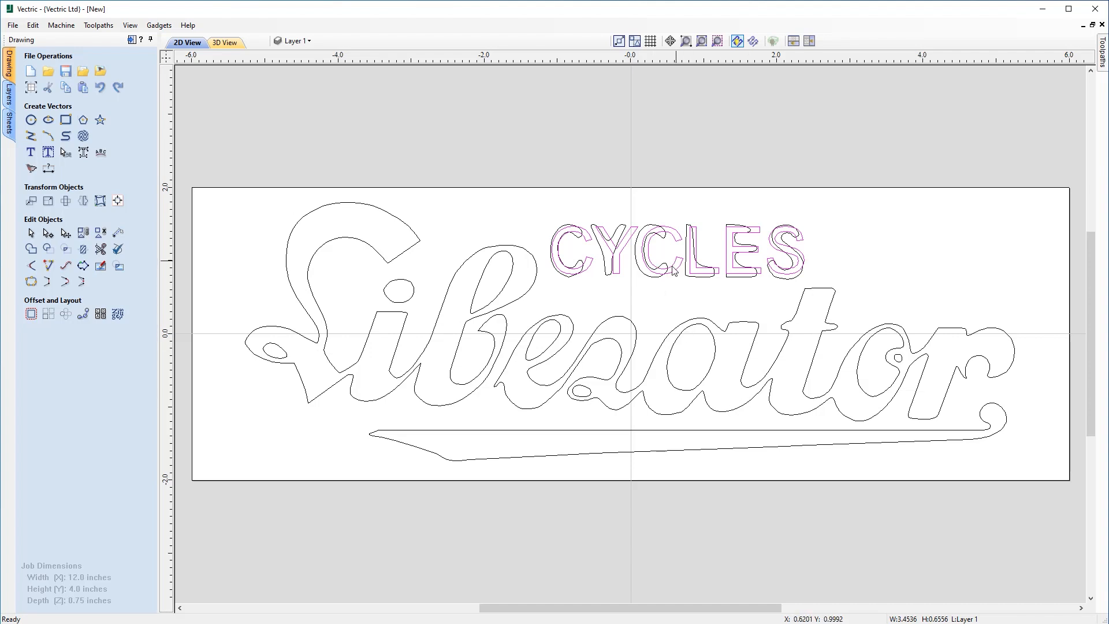
Make the new CYCLES text bold
left_click(33, 154)
left_click(38, 221)
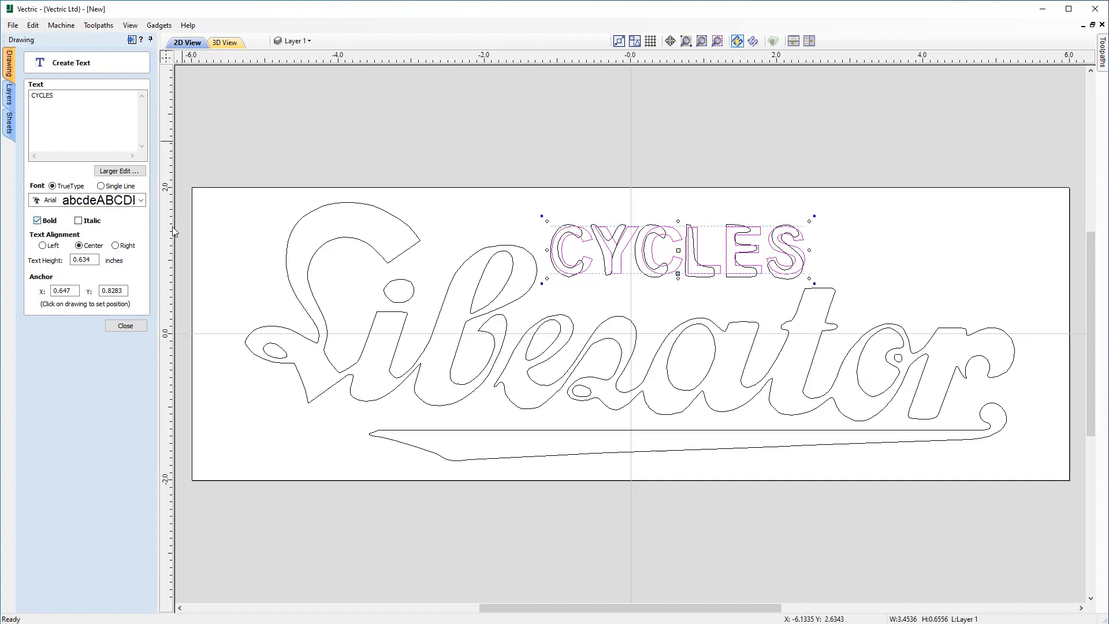
left_click(126, 327)
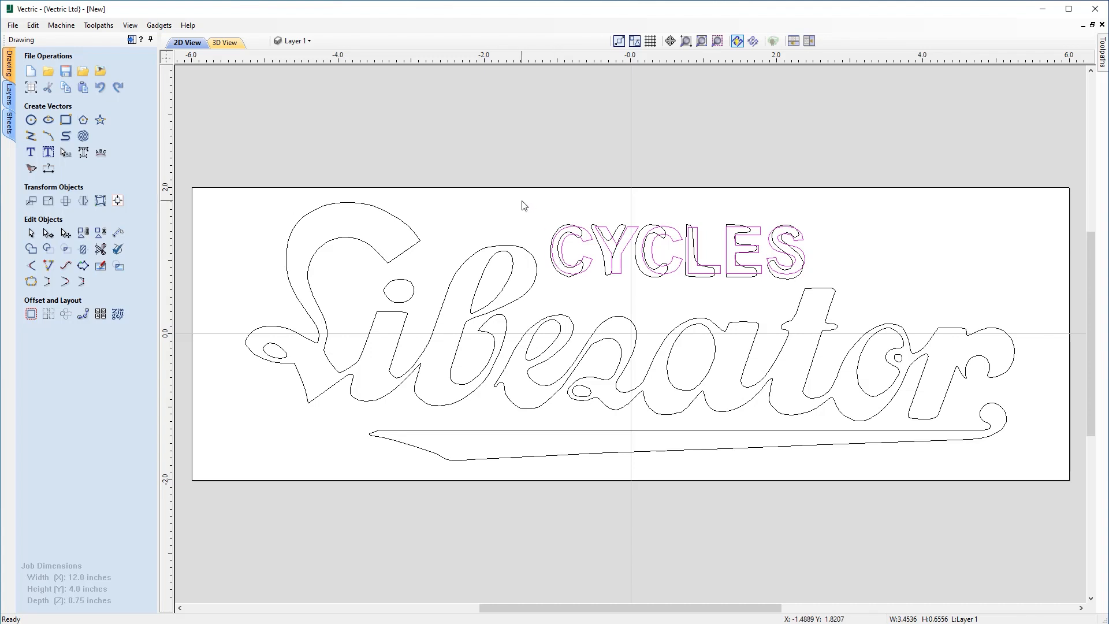
Delete the traced CYCLES letter vectors while keeping the bold CYCLES text
left_click_drag(524, 205, 823, 291)
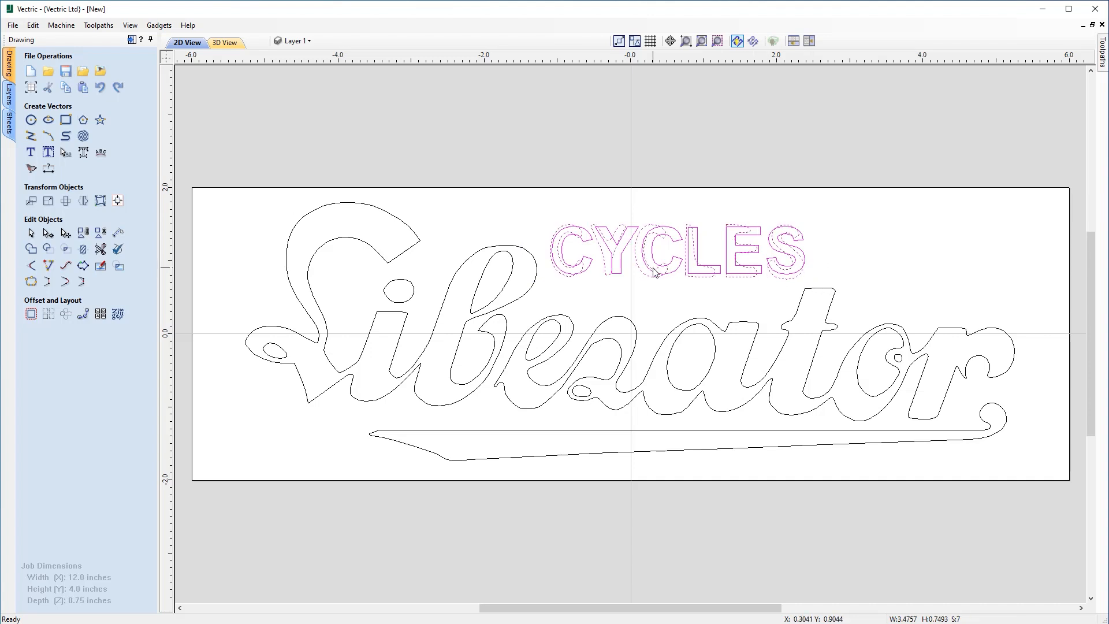
left_click(589, 267, "shift")
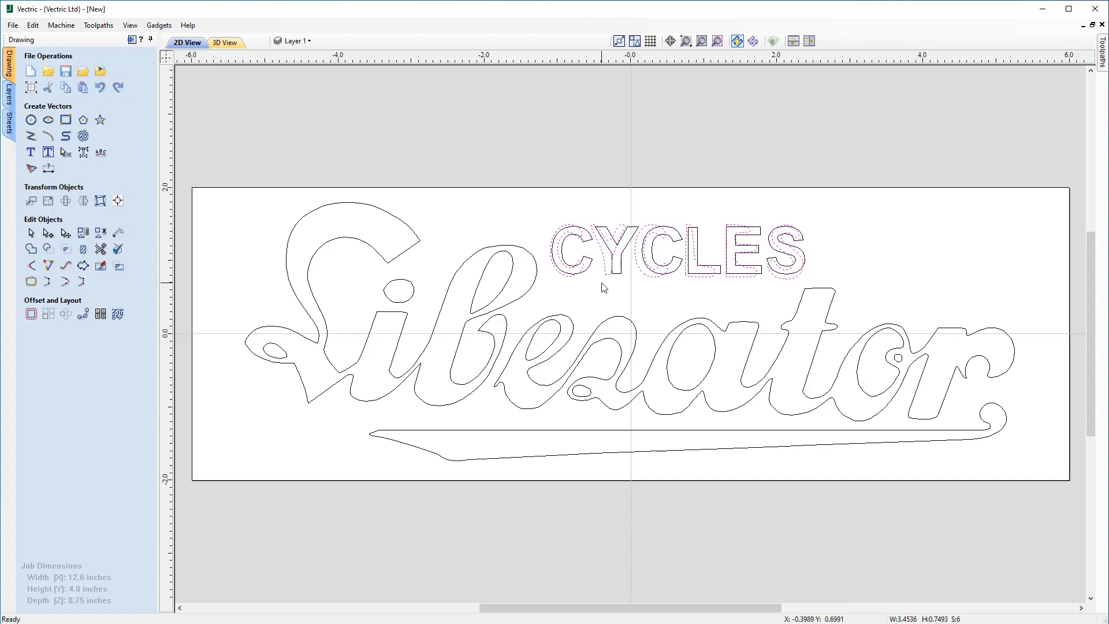
key("Delete")
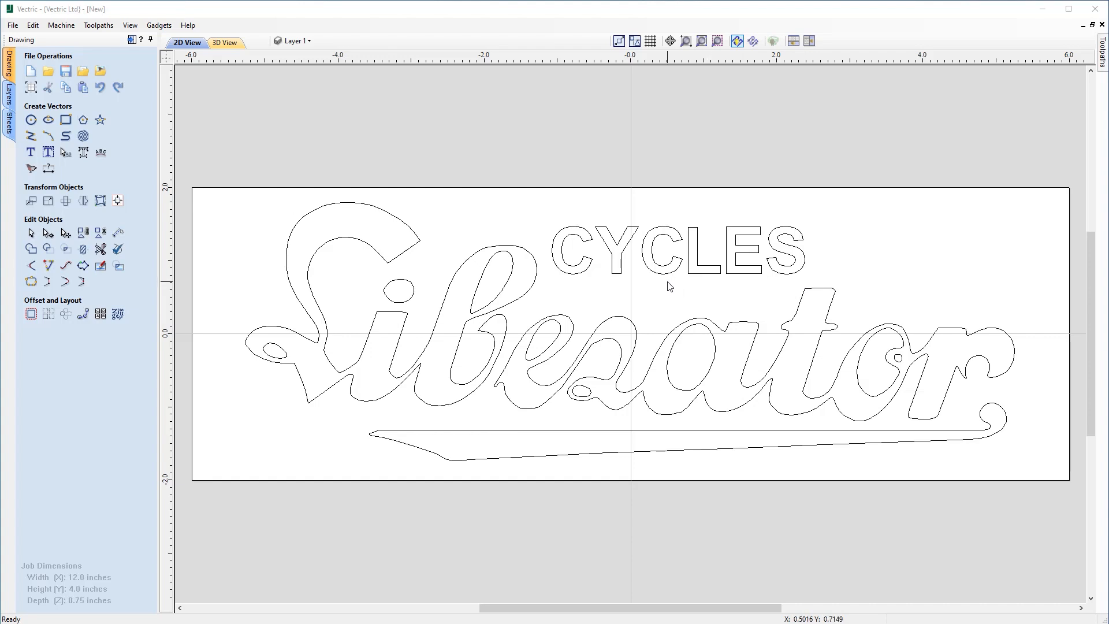
Save the drawing as "Image to vector logo" in the Image_to_Vector_Logo_FILES folder
left_click(10, 25)
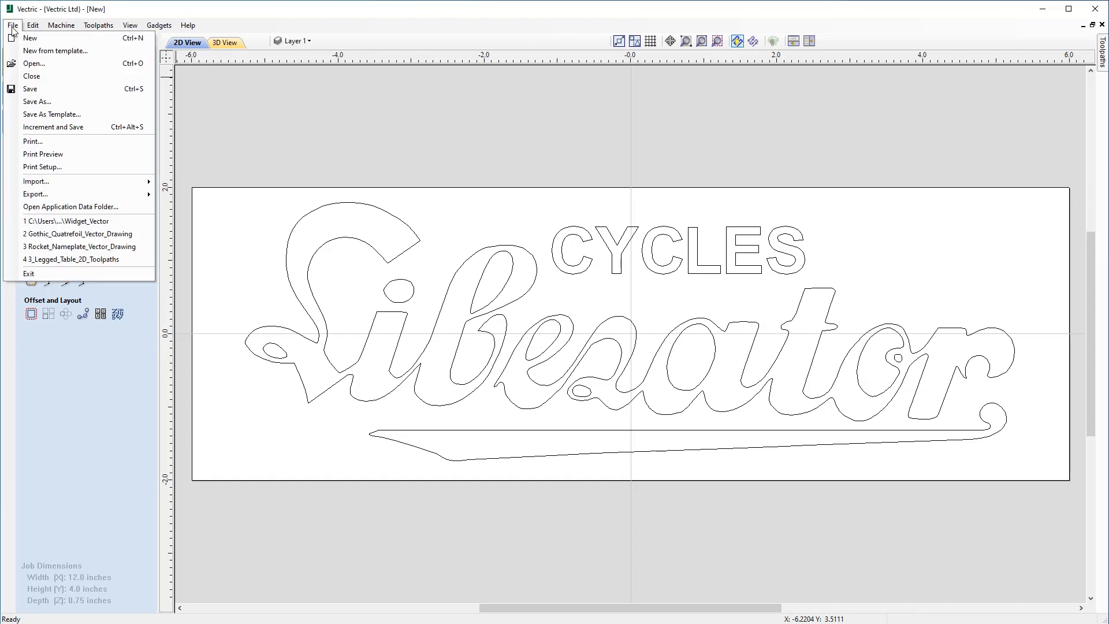
left_click(54, 89)
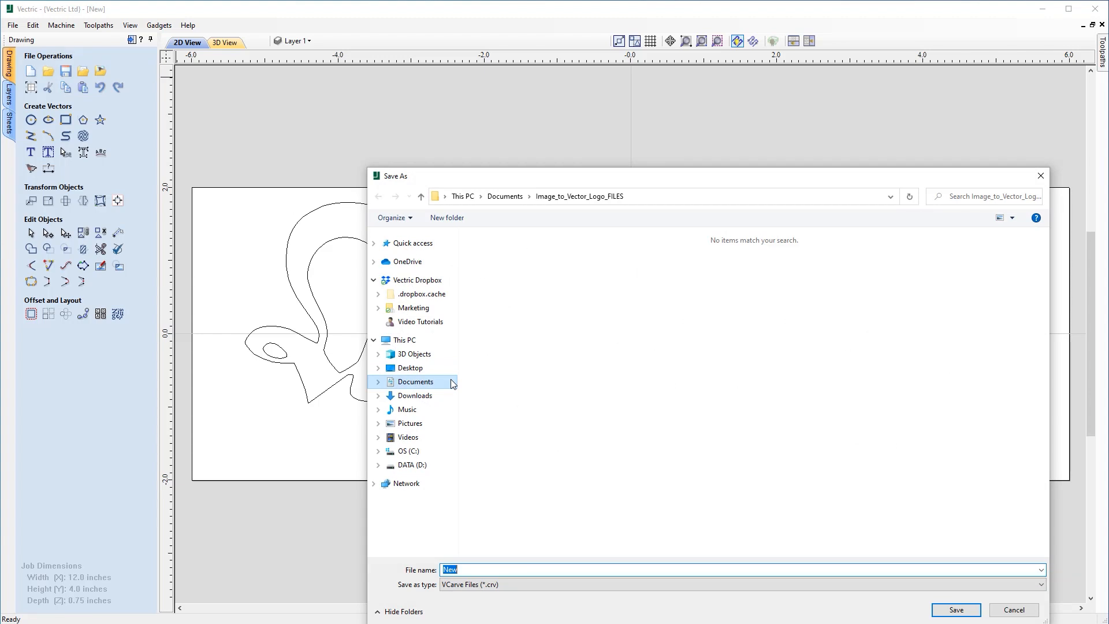
type("Image to vector logo")
left_click(956, 610)
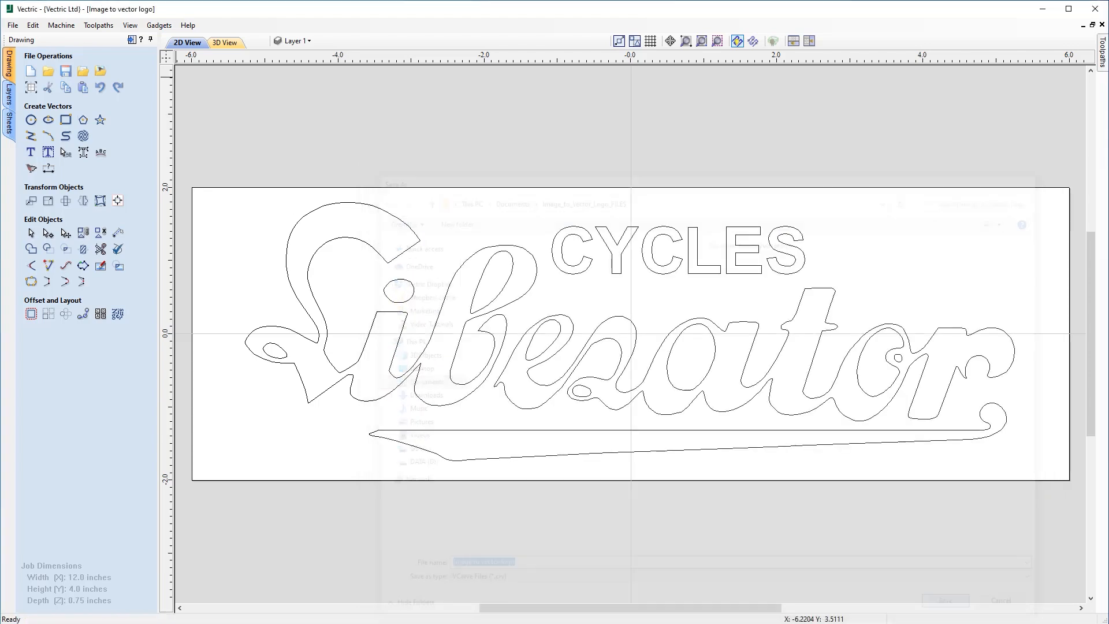